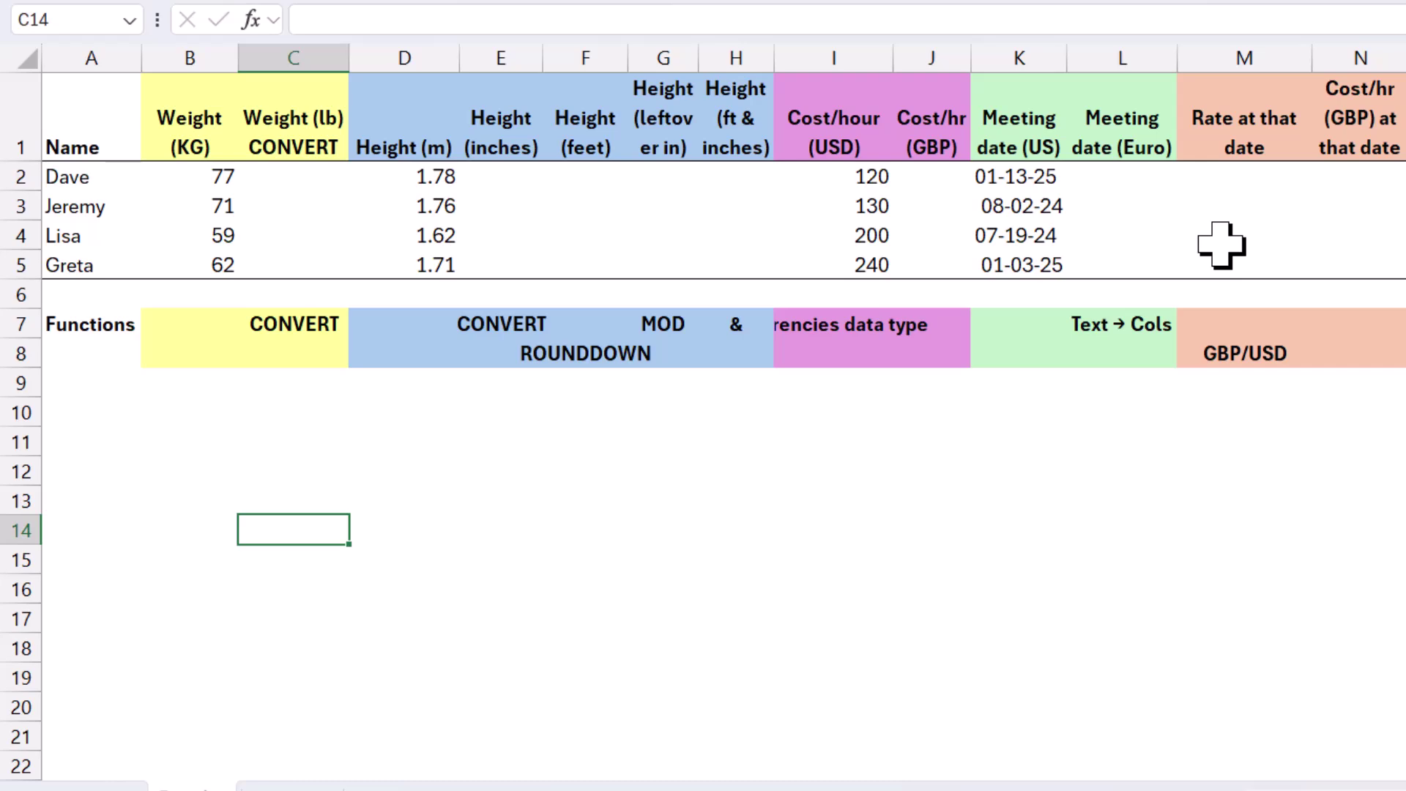
# Enter a CONVERT formula in C2 turning B2 from grams into pound mass (lbm)
pyautogui.click(315, 184)
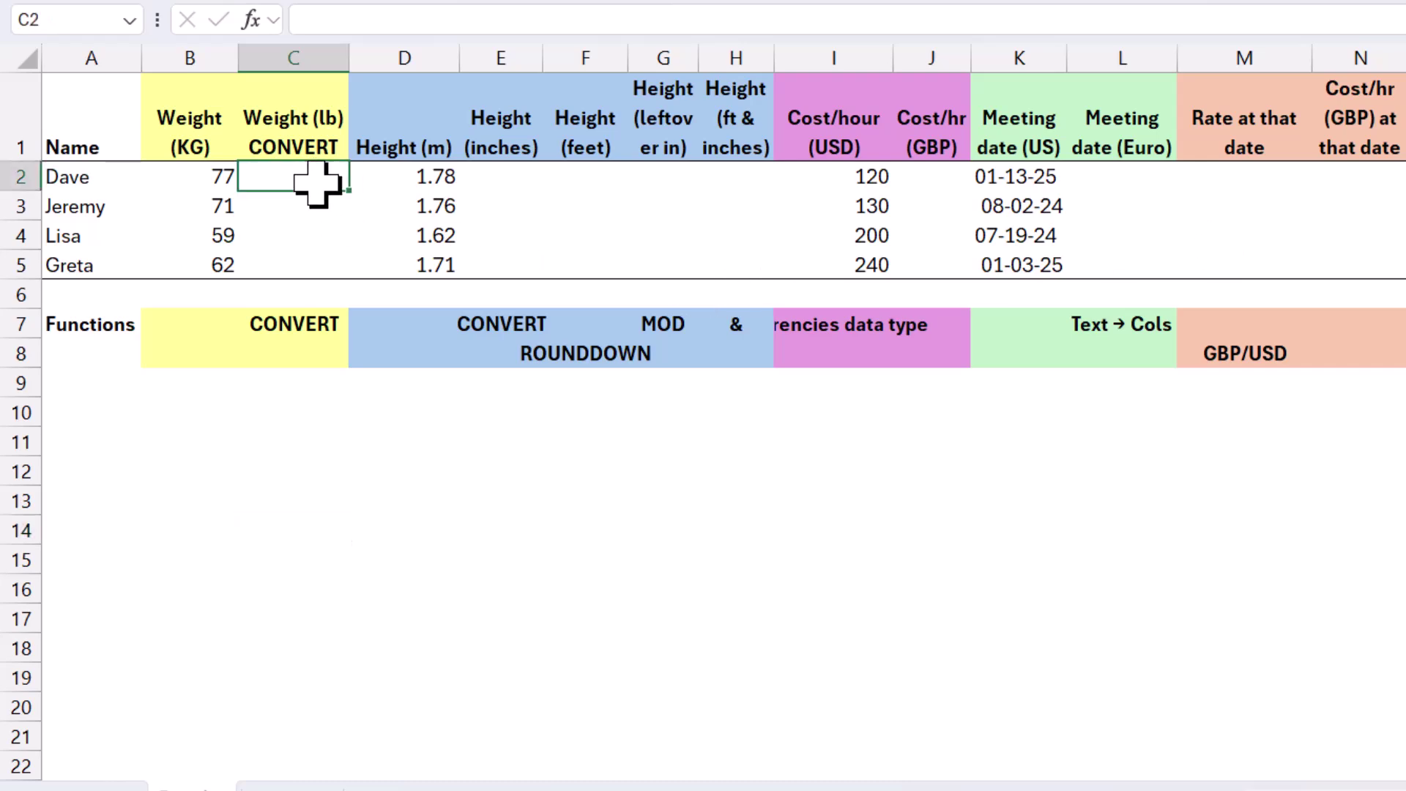
pyautogui.write('=conv')
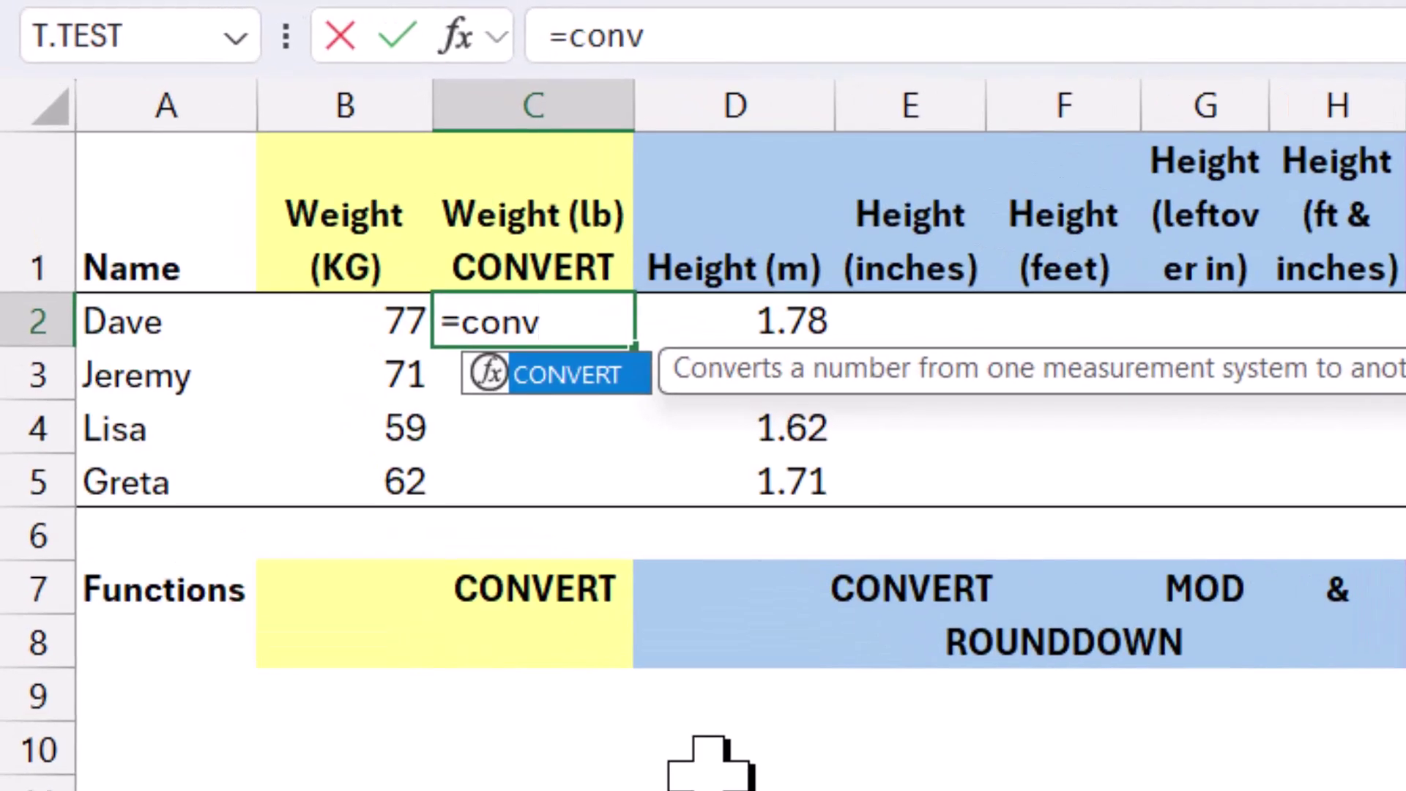
pyautogui.press('Tab')
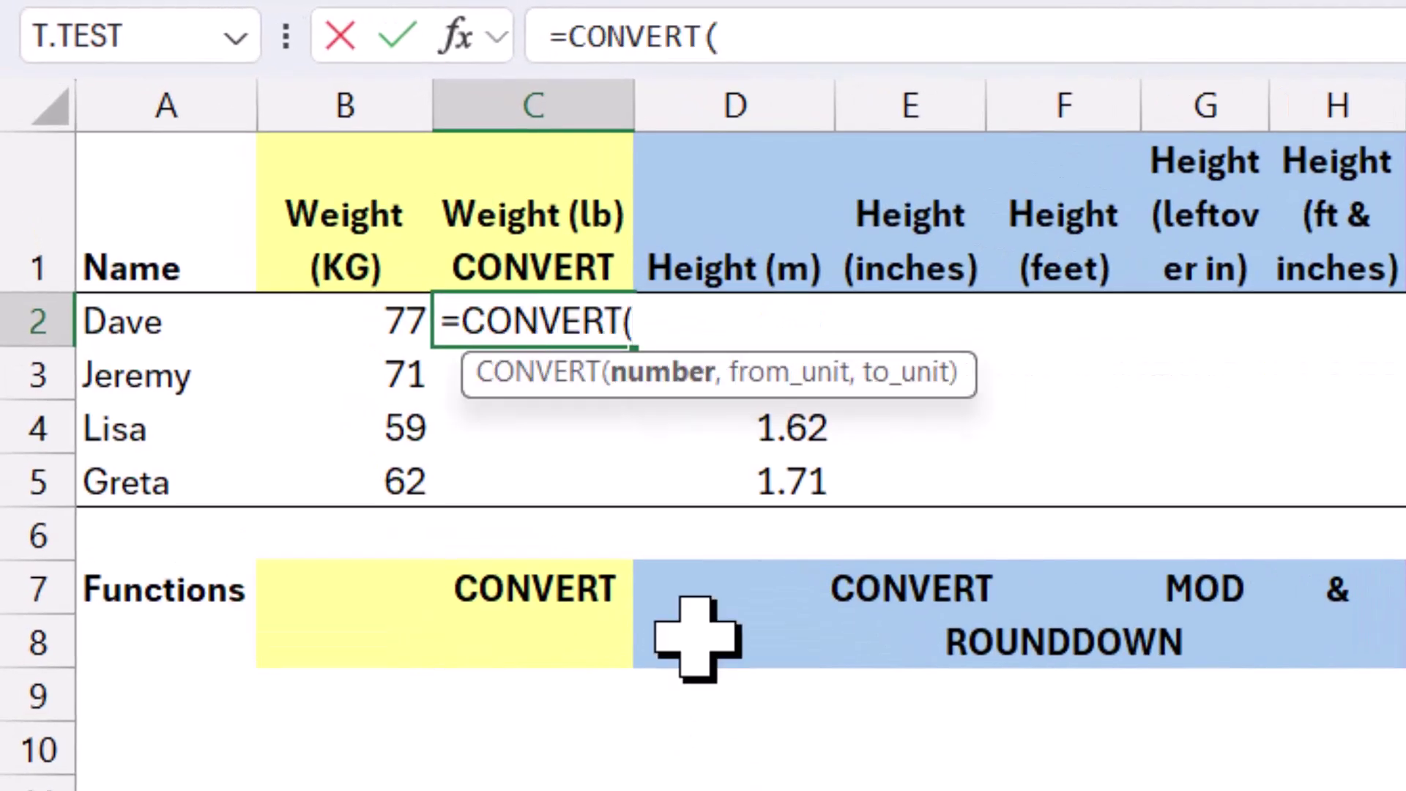
pyautogui.click(322, 322)
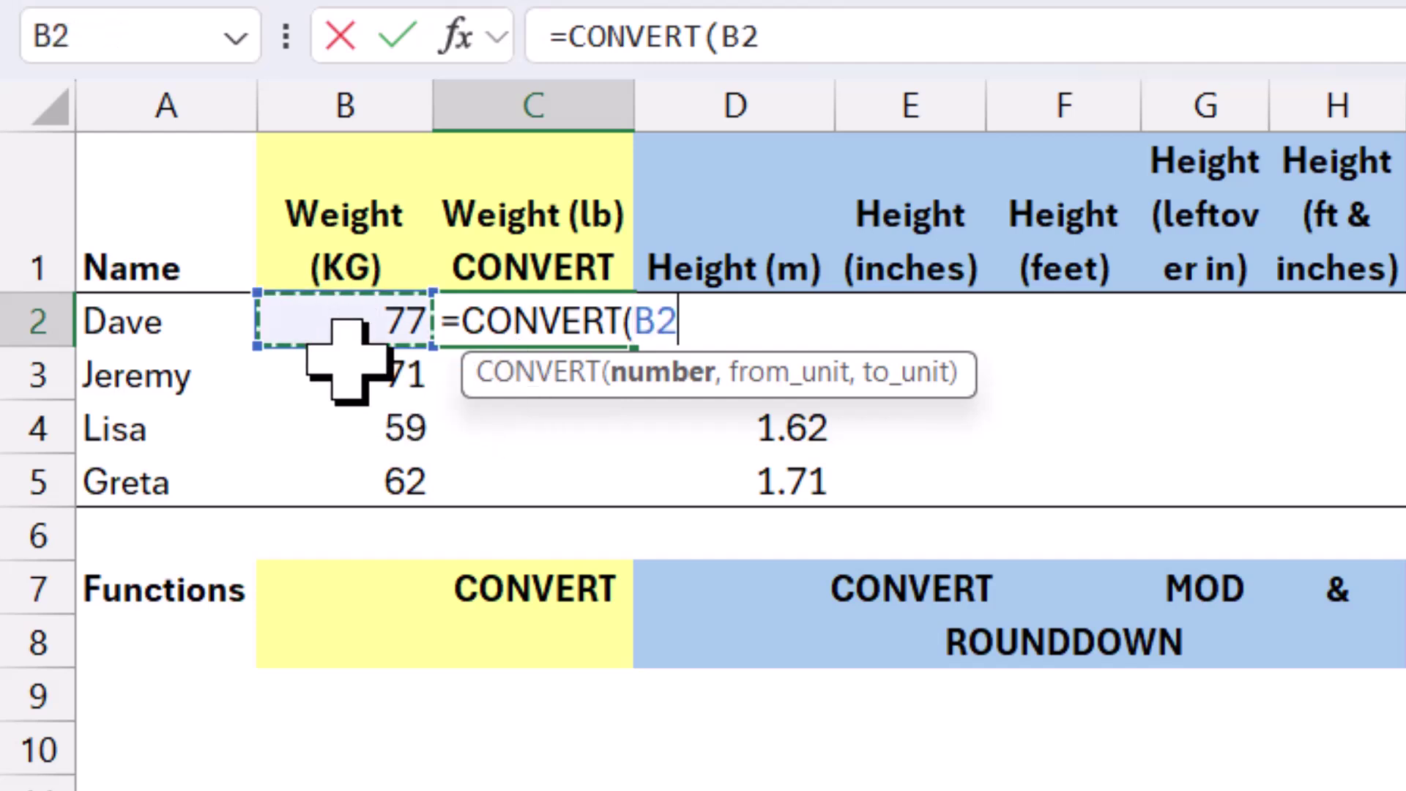
pyautogui.write(',')
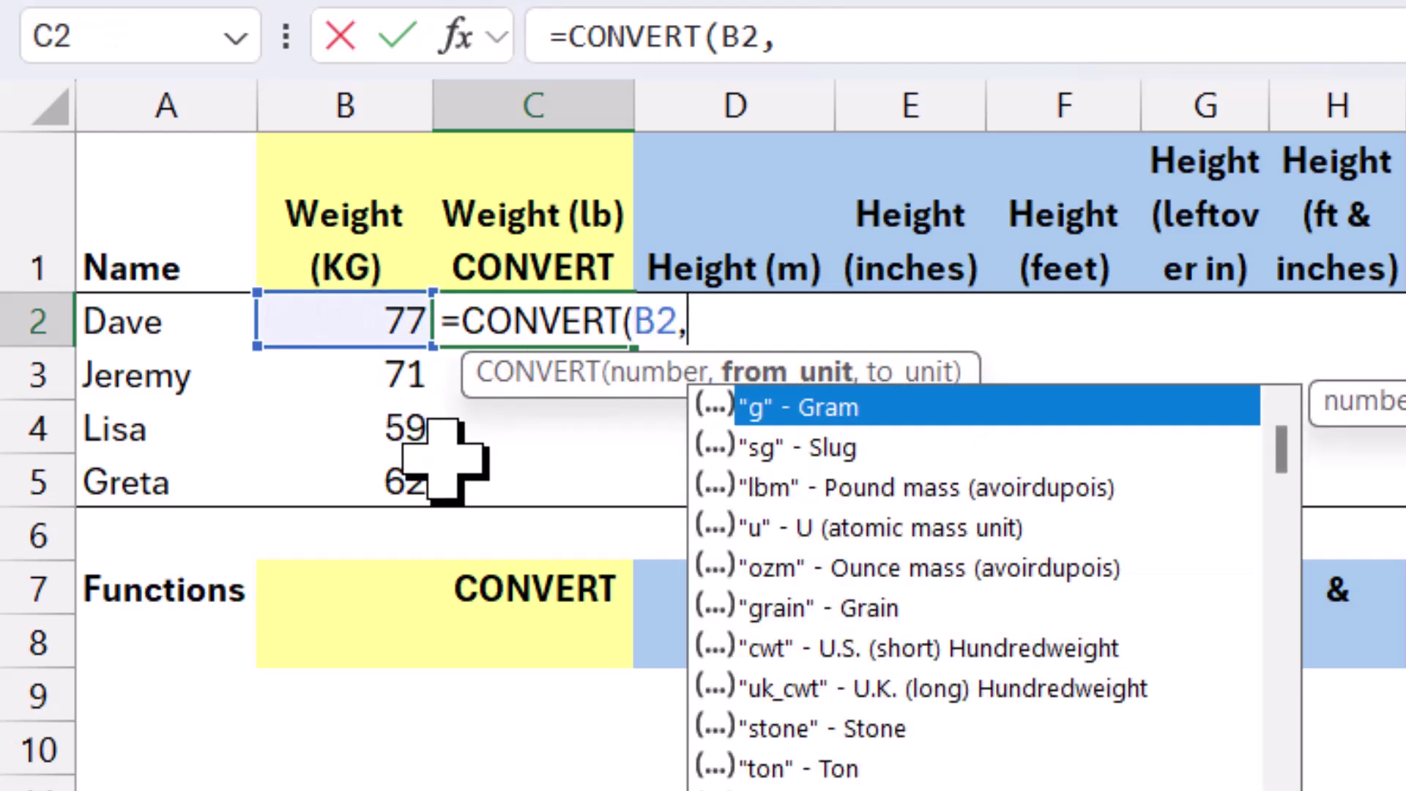
pyautogui.press('Down')
pyautogui.press('Down')
pyautogui.press('Down')
pyautogui.press('Down')
pyautogui.press('Down')
pyautogui.press('Down')
pyautogui.press('Down')
pyautogui.press('Down')
pyautogui.press('Down')
pyautogui.press('Down')
pyautogui.press('Down')
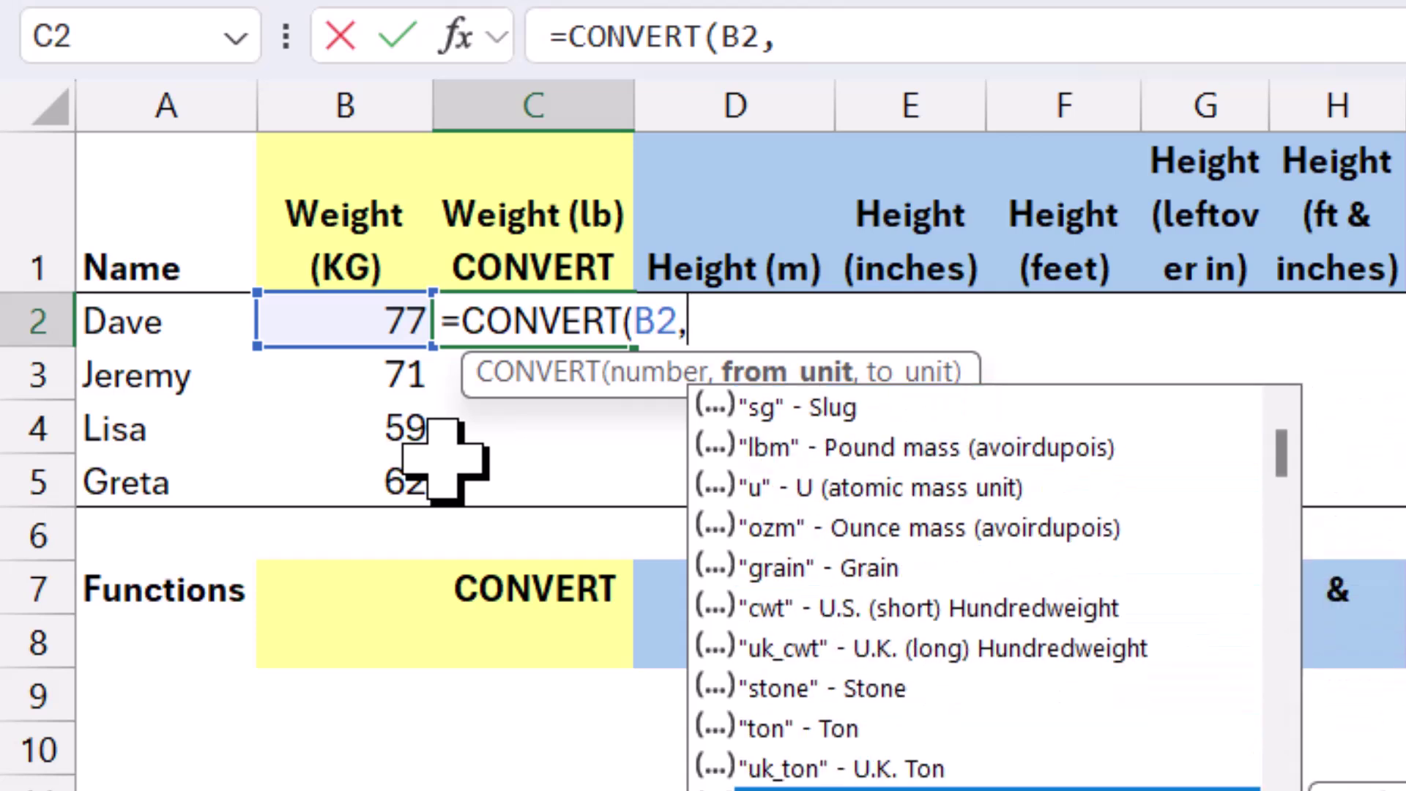
pyautogui.press('Up')
pyautogui.press('Up')
pyautogui.press('Up')
pyautogui.press('Up')
pyautogui.press('Up')
pyautogui.press('Up')
pyautogui.press('Up')
pyautogui.press('Up')
pyautogui.press('Up')
pyautogui.press('Up')
pyautogui.press('Up')
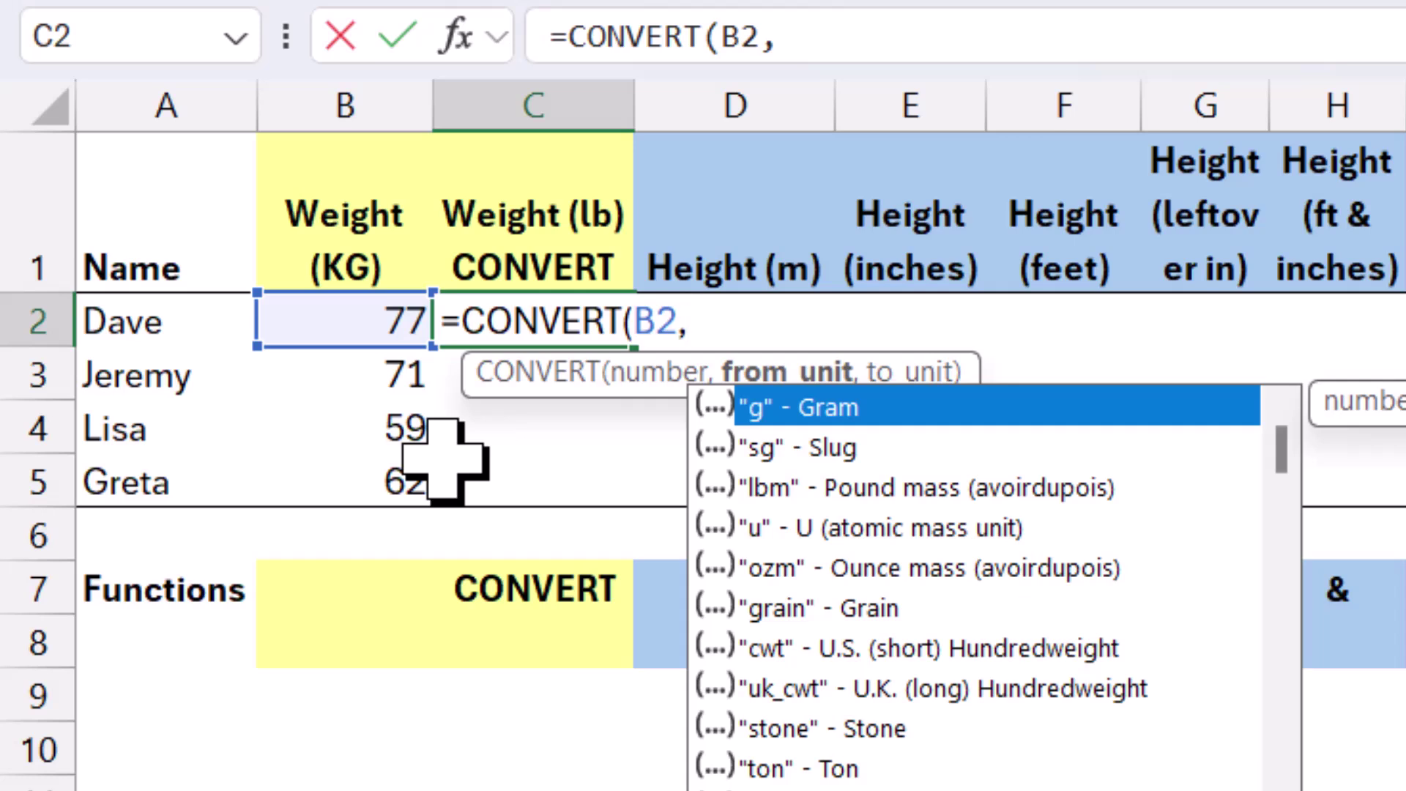
pyautogui.press('Escape')
pyautogui.write('"g",')
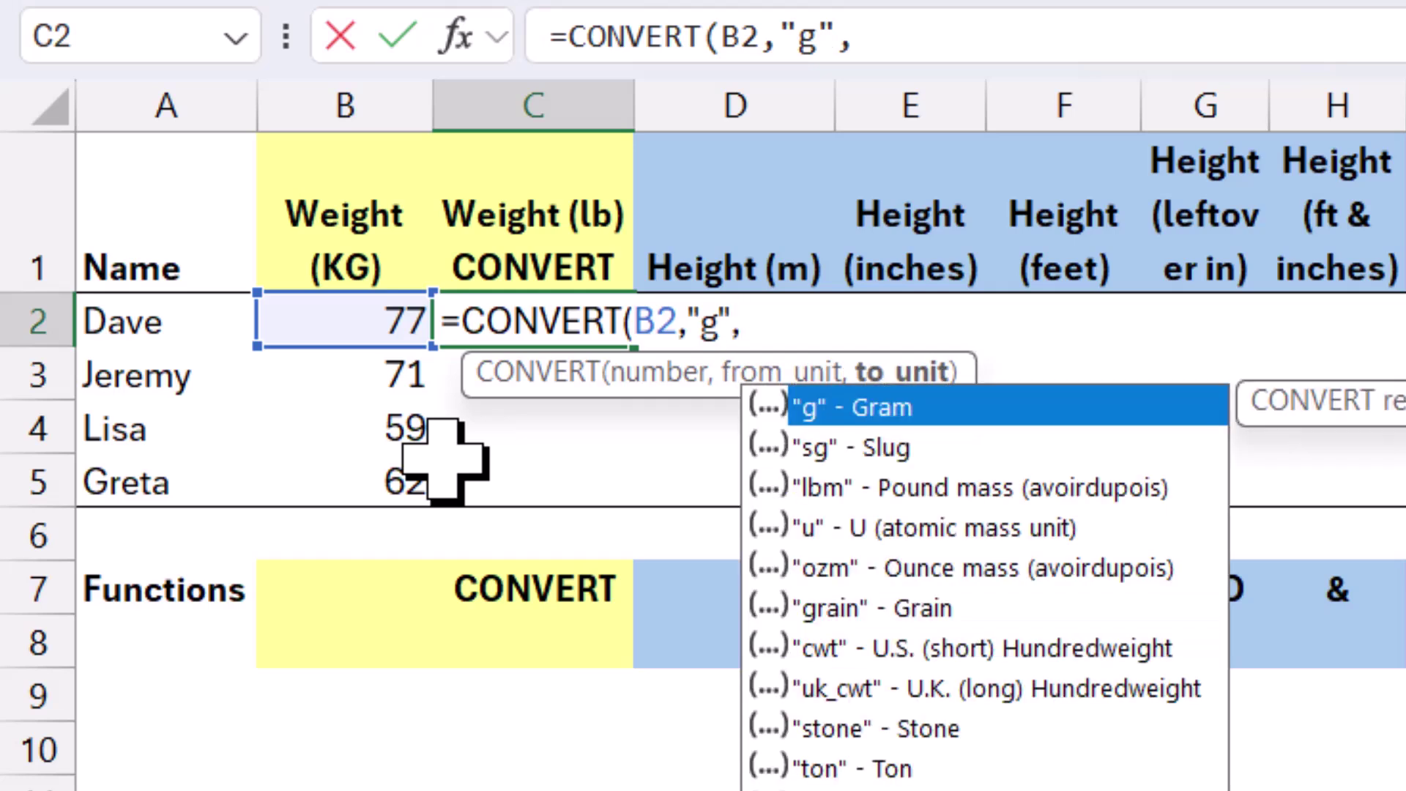
pyautogui.write('"l')
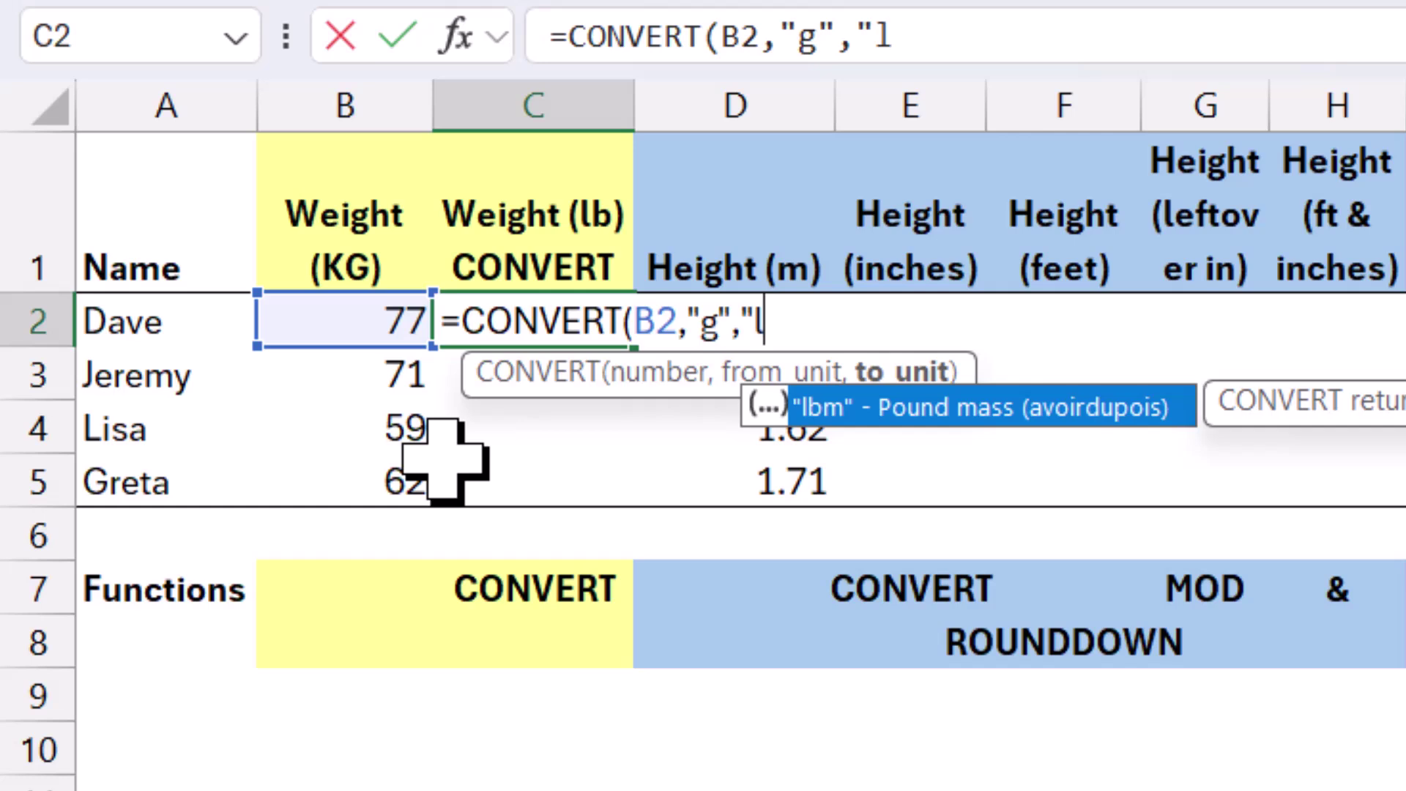
pyautogui.press('Tab')
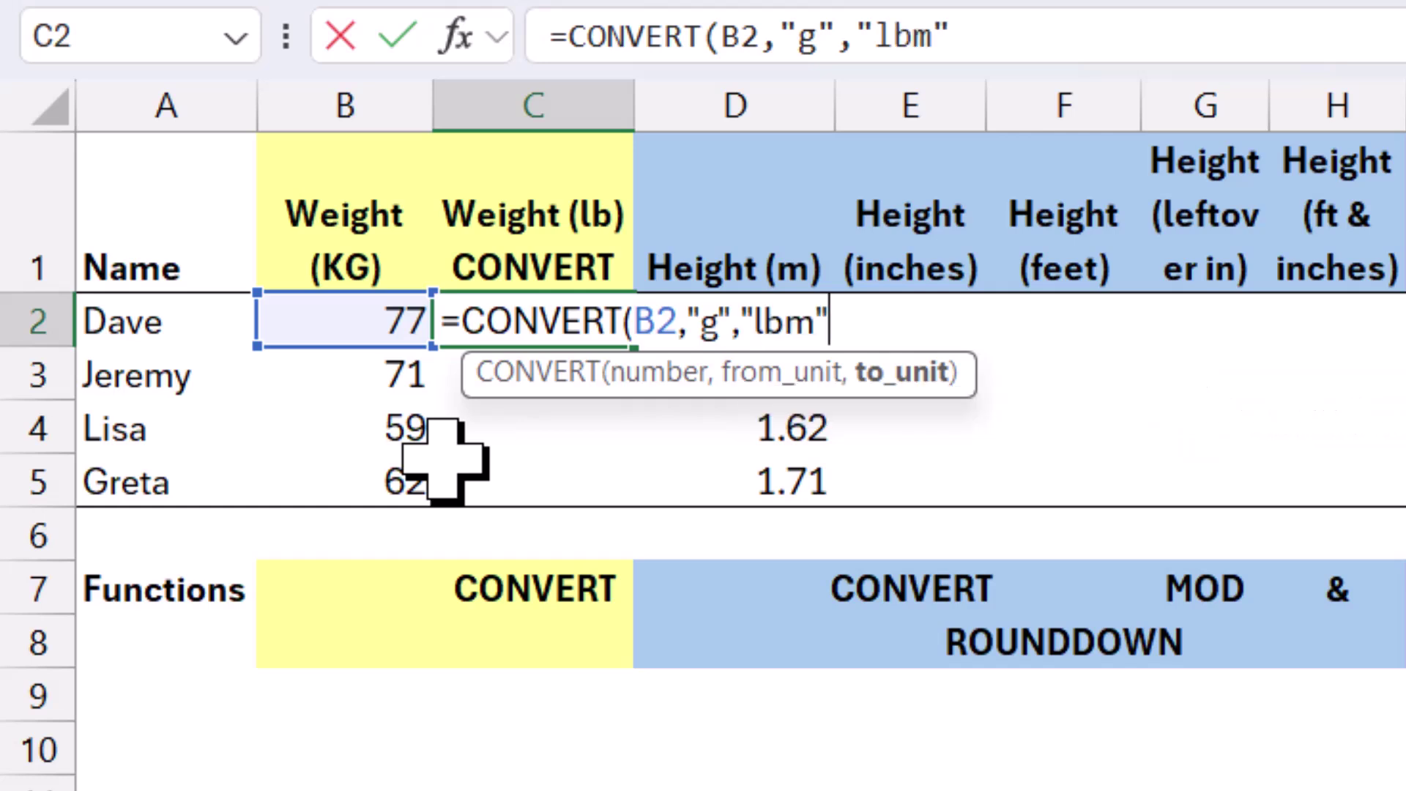
pyautogui.write(')')
pyautogui.press('Return')
pyautogui.press('Up')
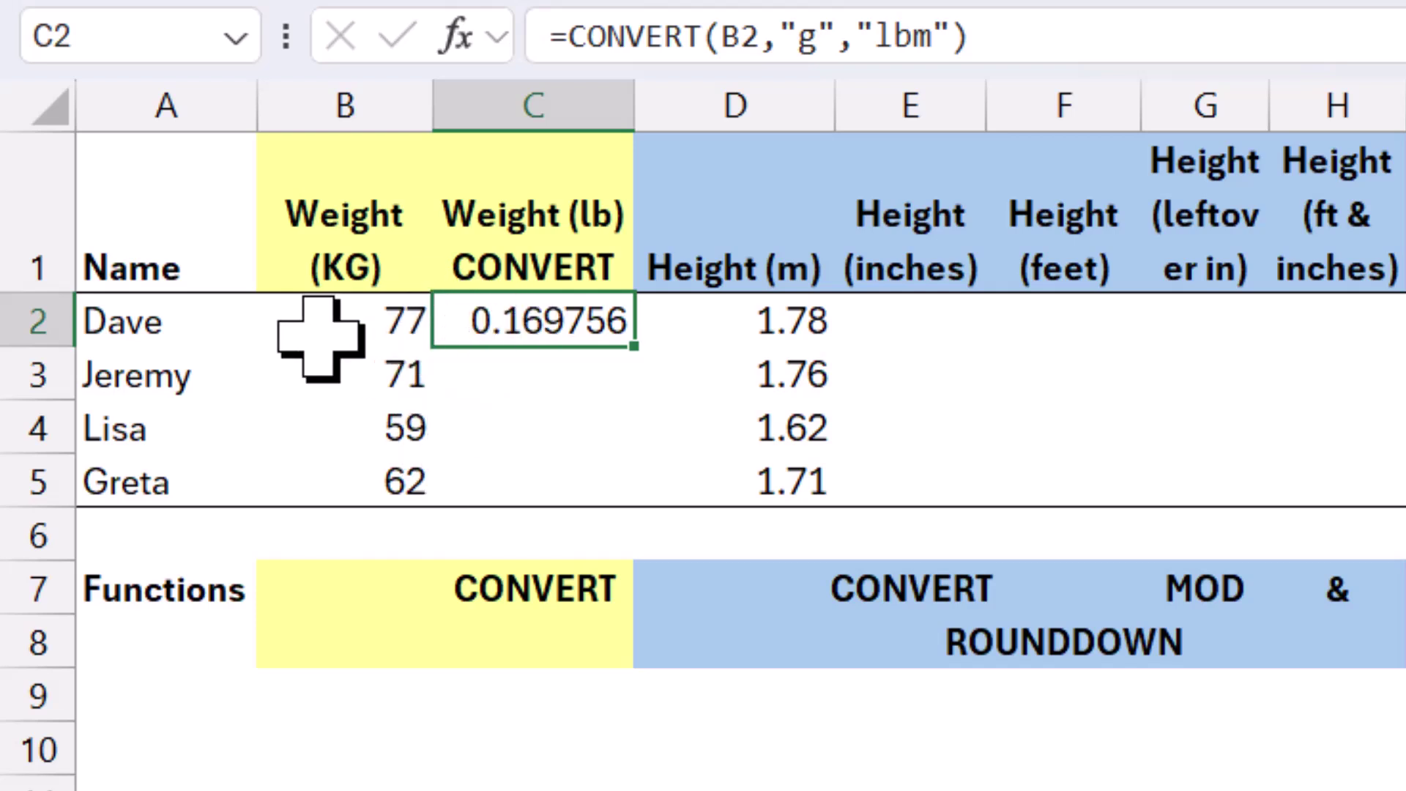
# Change the C2 formula to B2*1000 for 169.7559, and fill it down to C5
pyautogui.click(762, 41)
pyautogui.press('Right')
pyautogui.write('*1000')
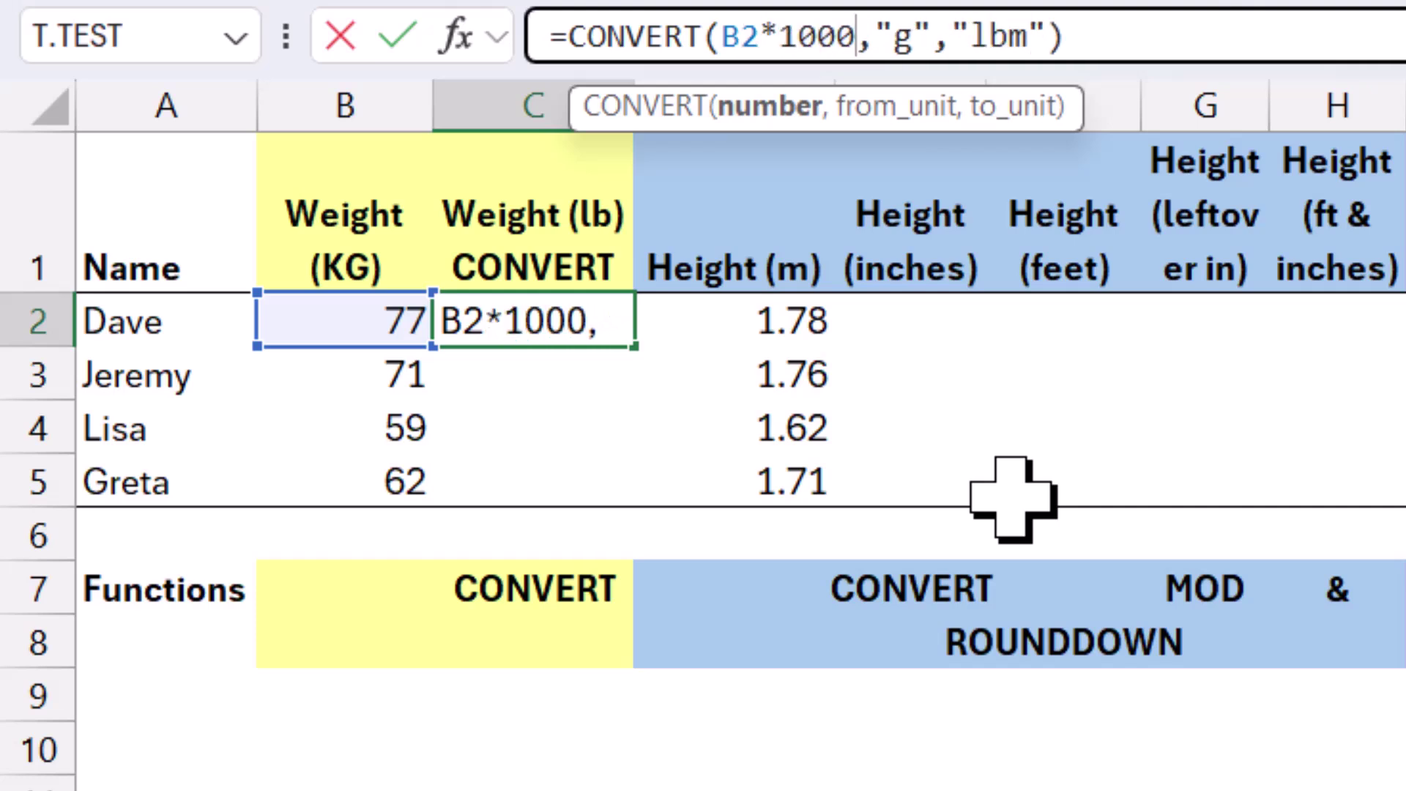
pyautogui.press('Return')
pyautogui.press('Up')
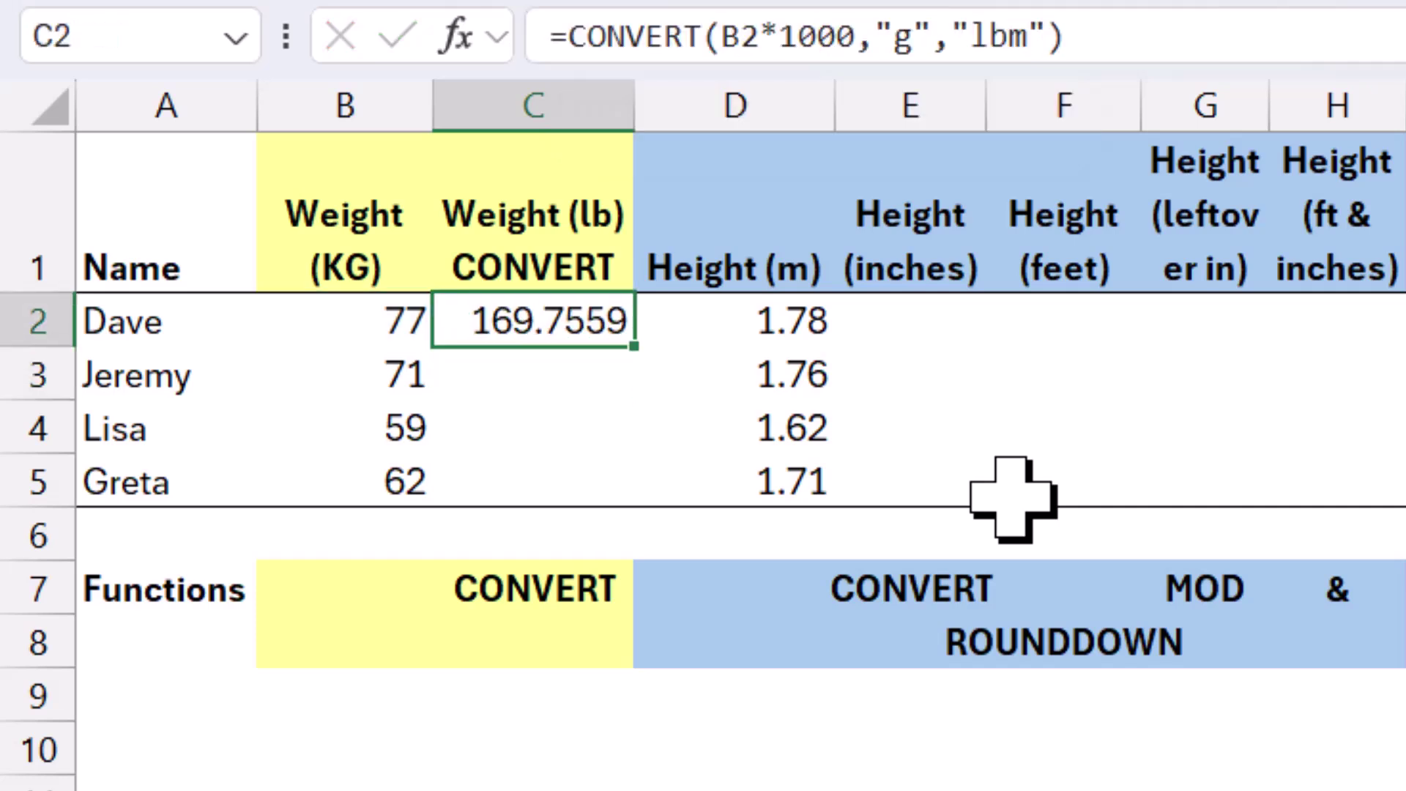
pyautogui.moveTo(642, 350); pyautogui.dragTo(645, 499)
# Enter =CONVERT(D2,"m","in") in E2 and fill it down through E5
pyautogui.click(950, 327)
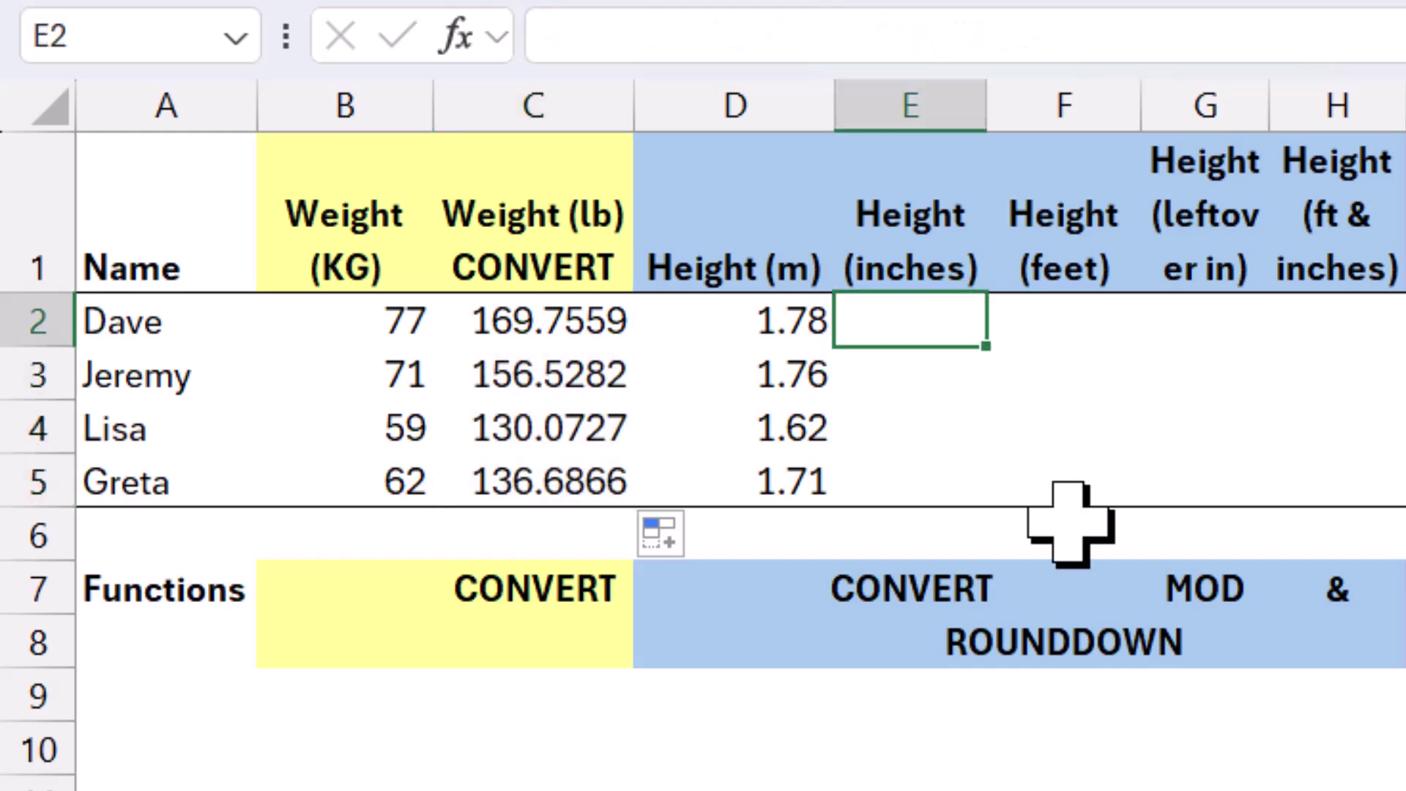
pyautogui.write('=conv')
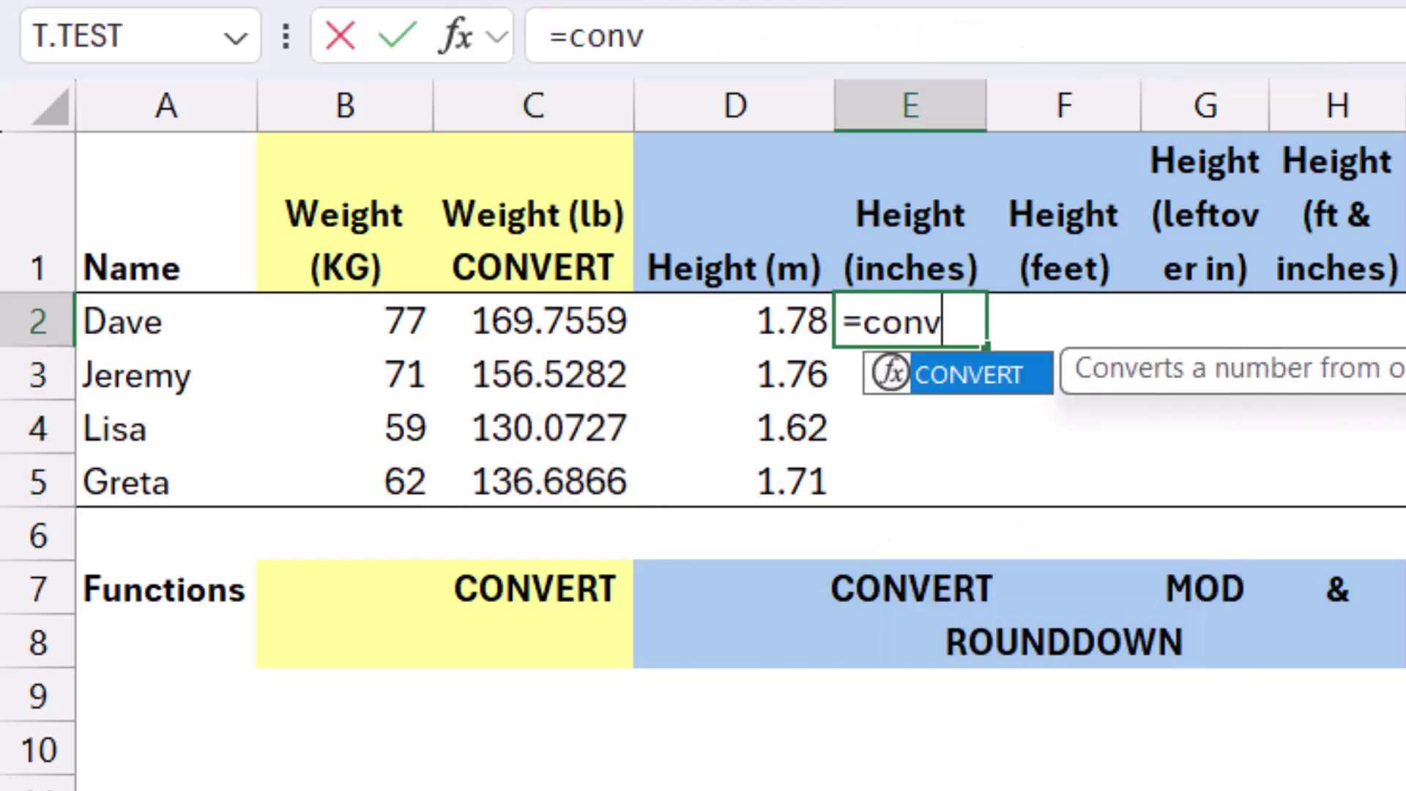
pyautogui.press('Tab')
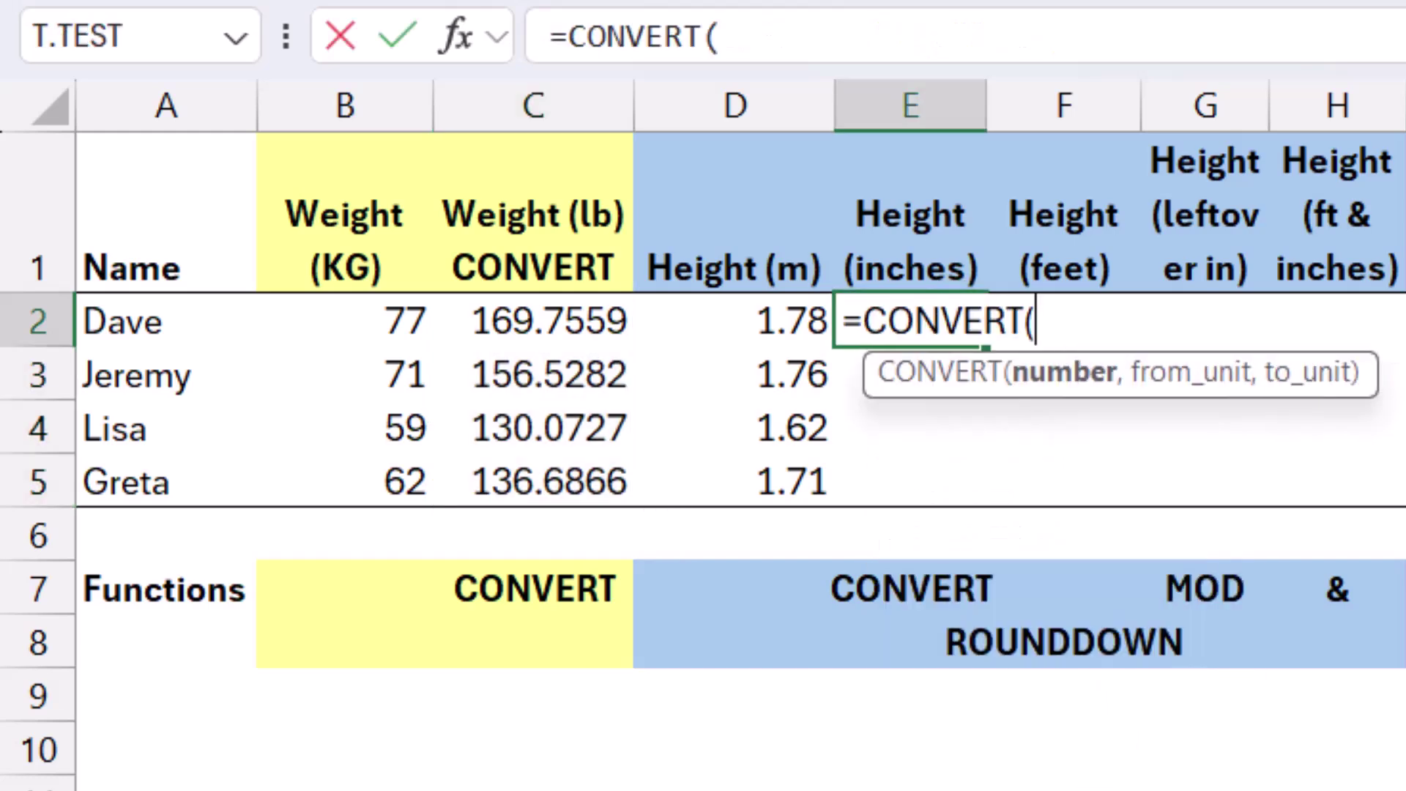
pyautogui.click(716, 315)
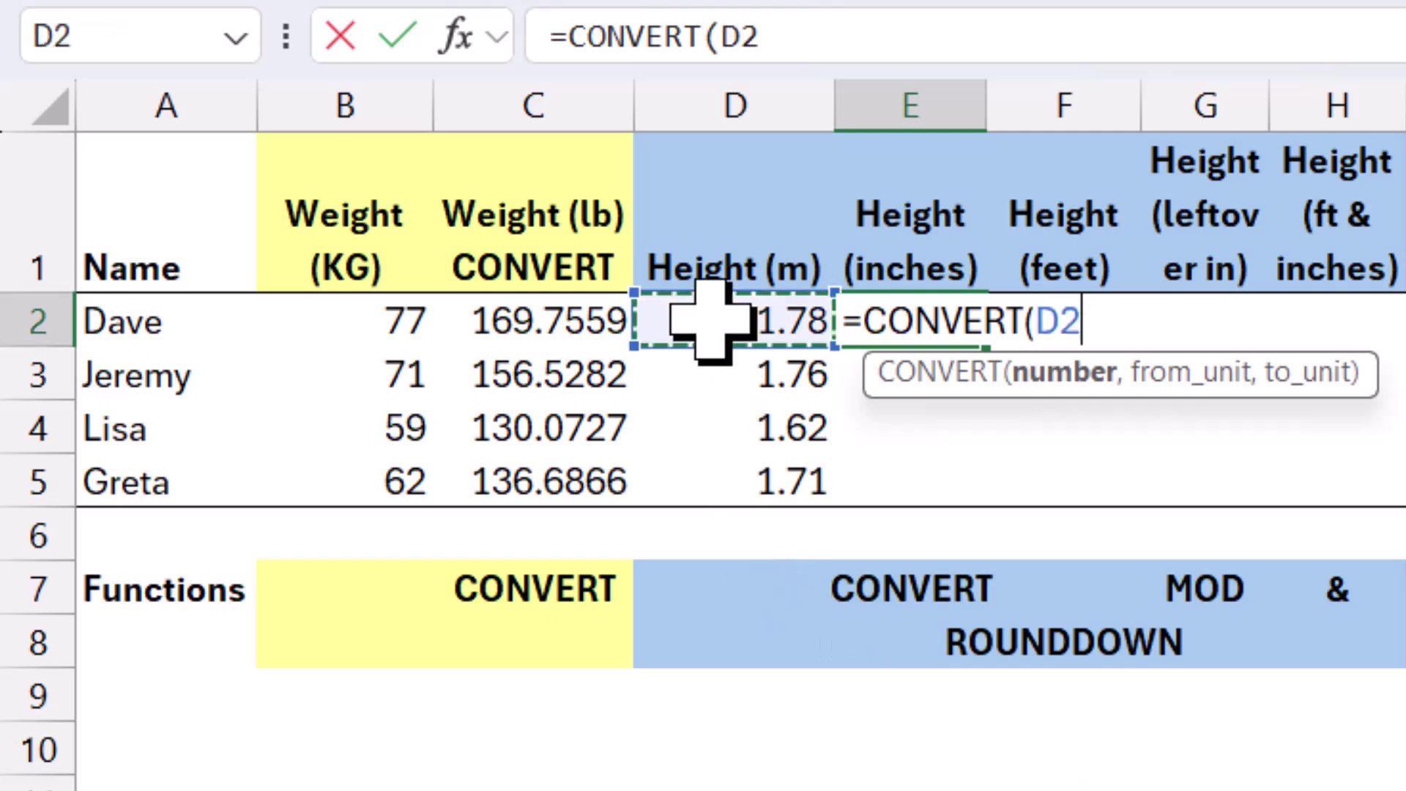
pyautogui.write(',')
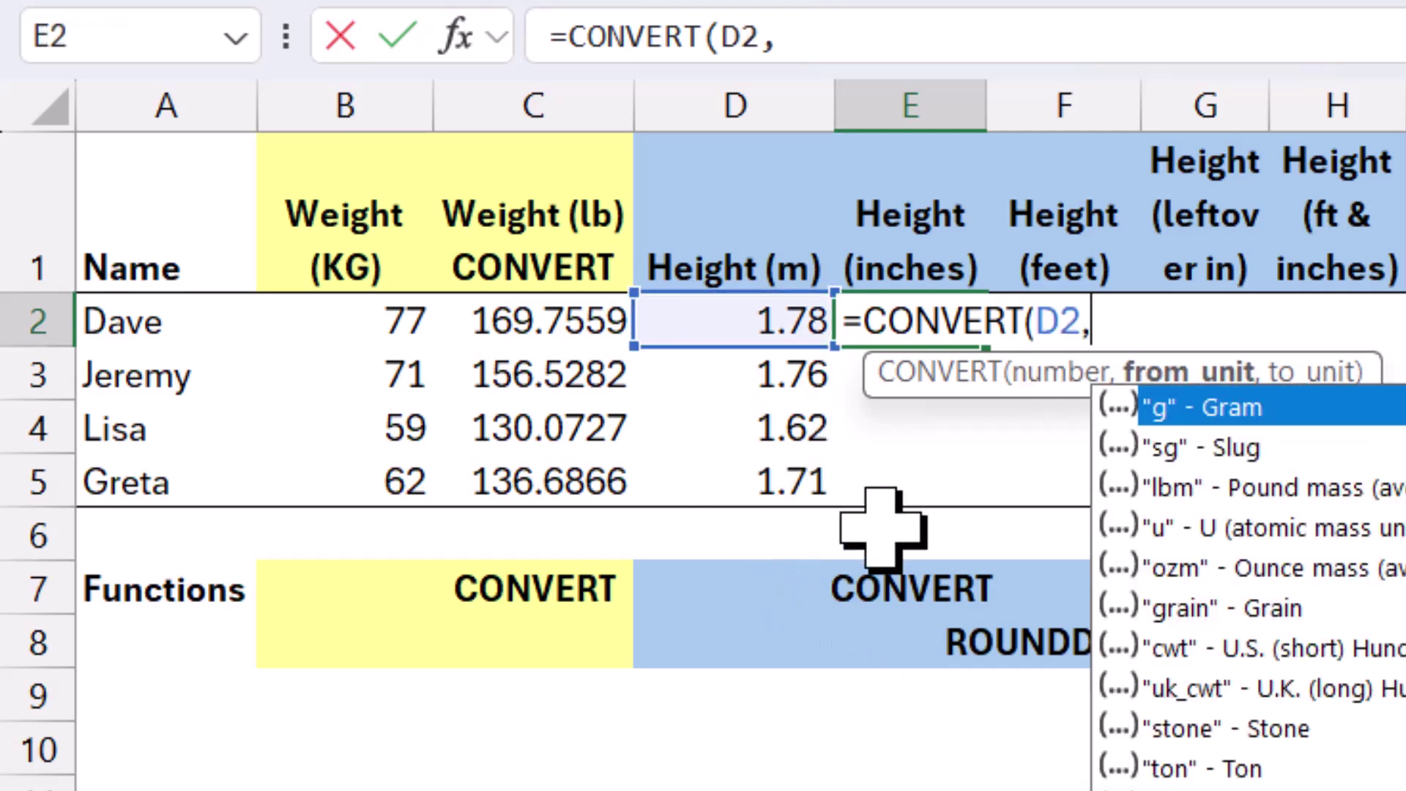
pyautogui.write('"m')
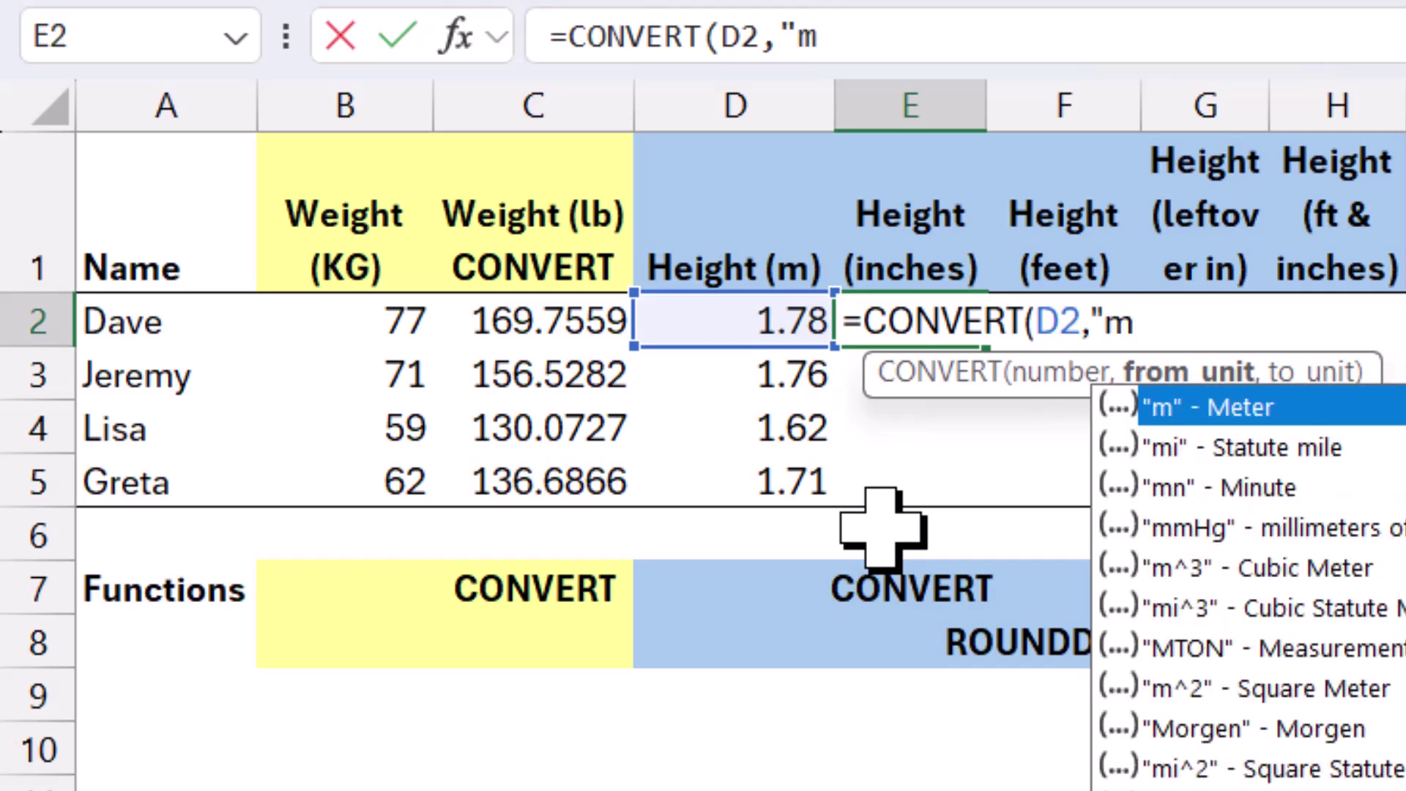
pyautogui.write('"')
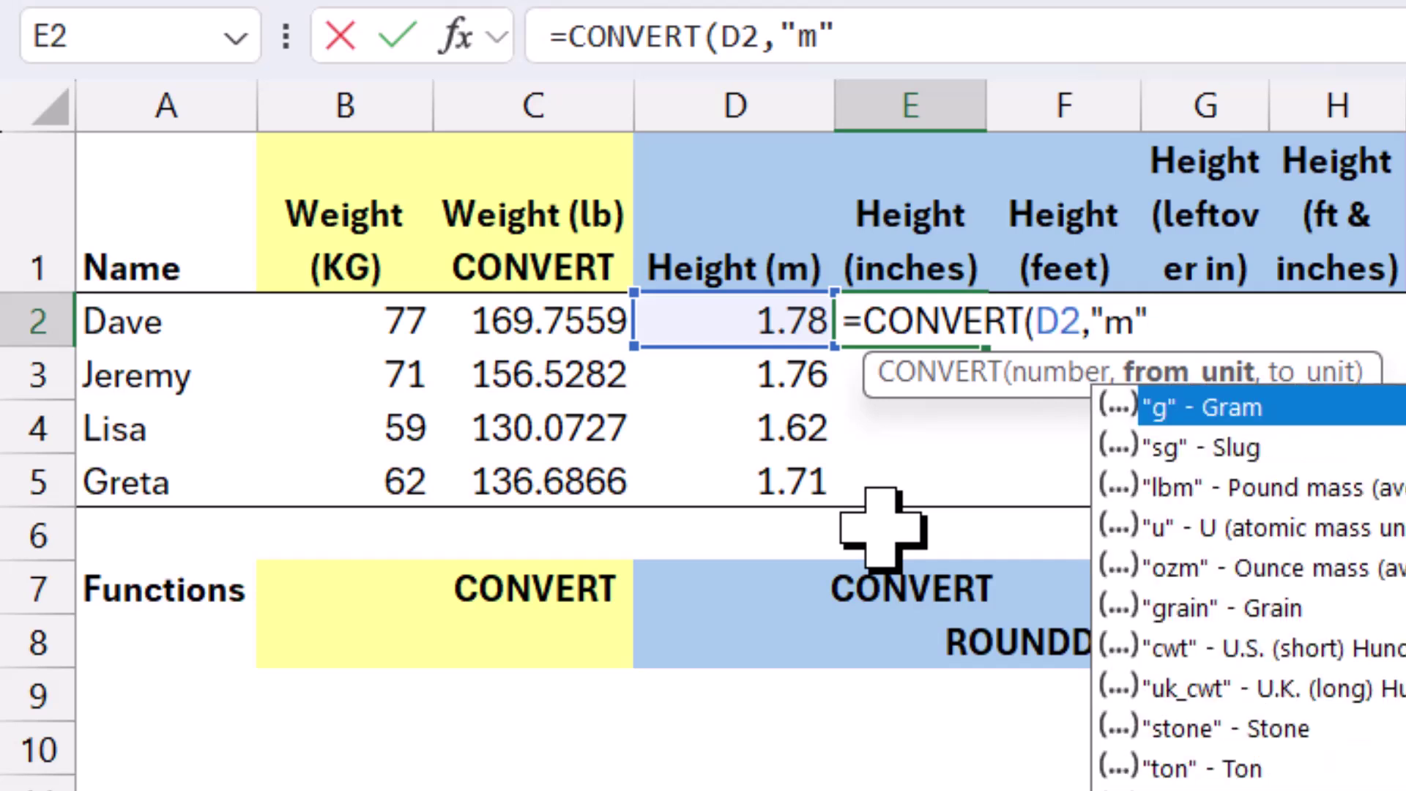
pyautogui.write(',')
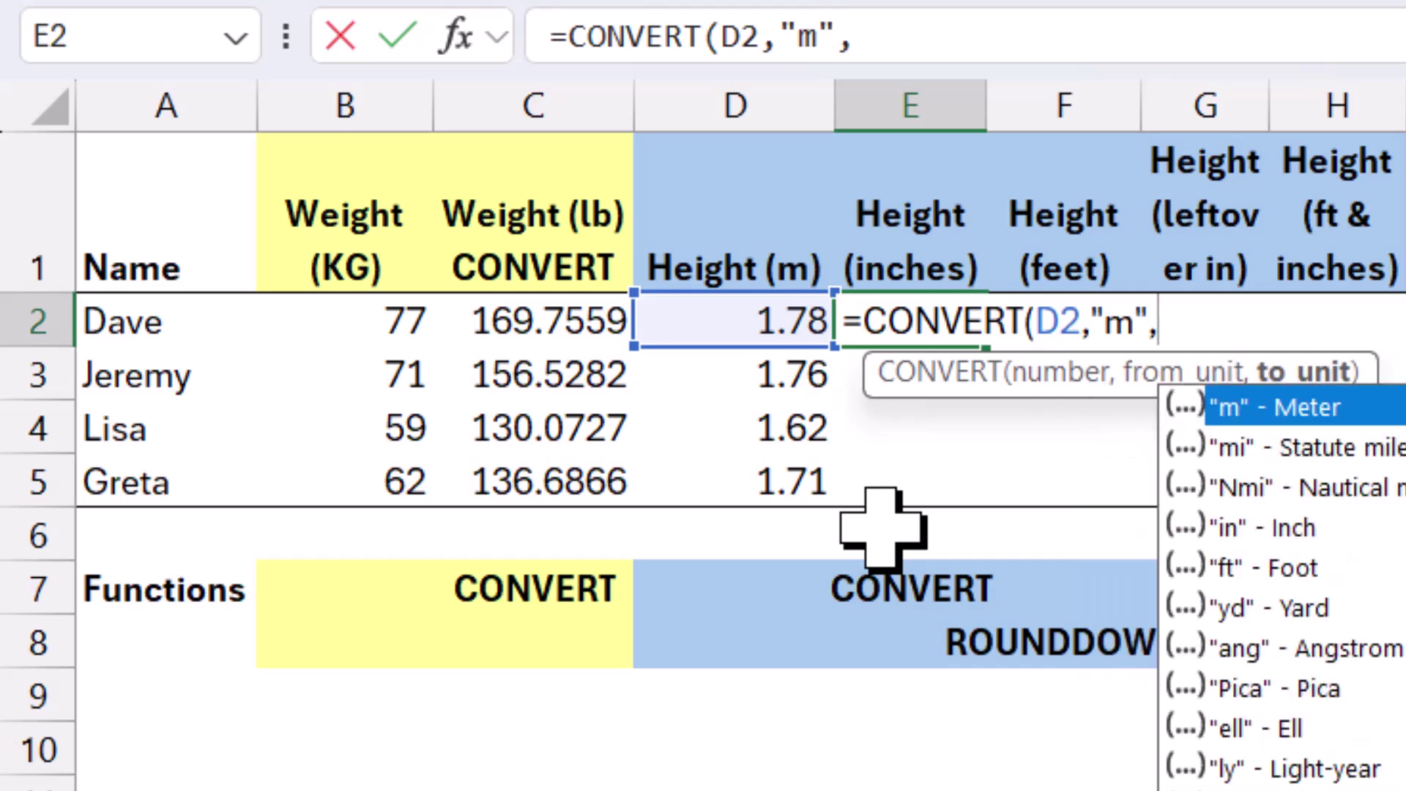
pyautogui.write('"f')
pyautogui.press('BackSpace')
pyautogui.write('i')
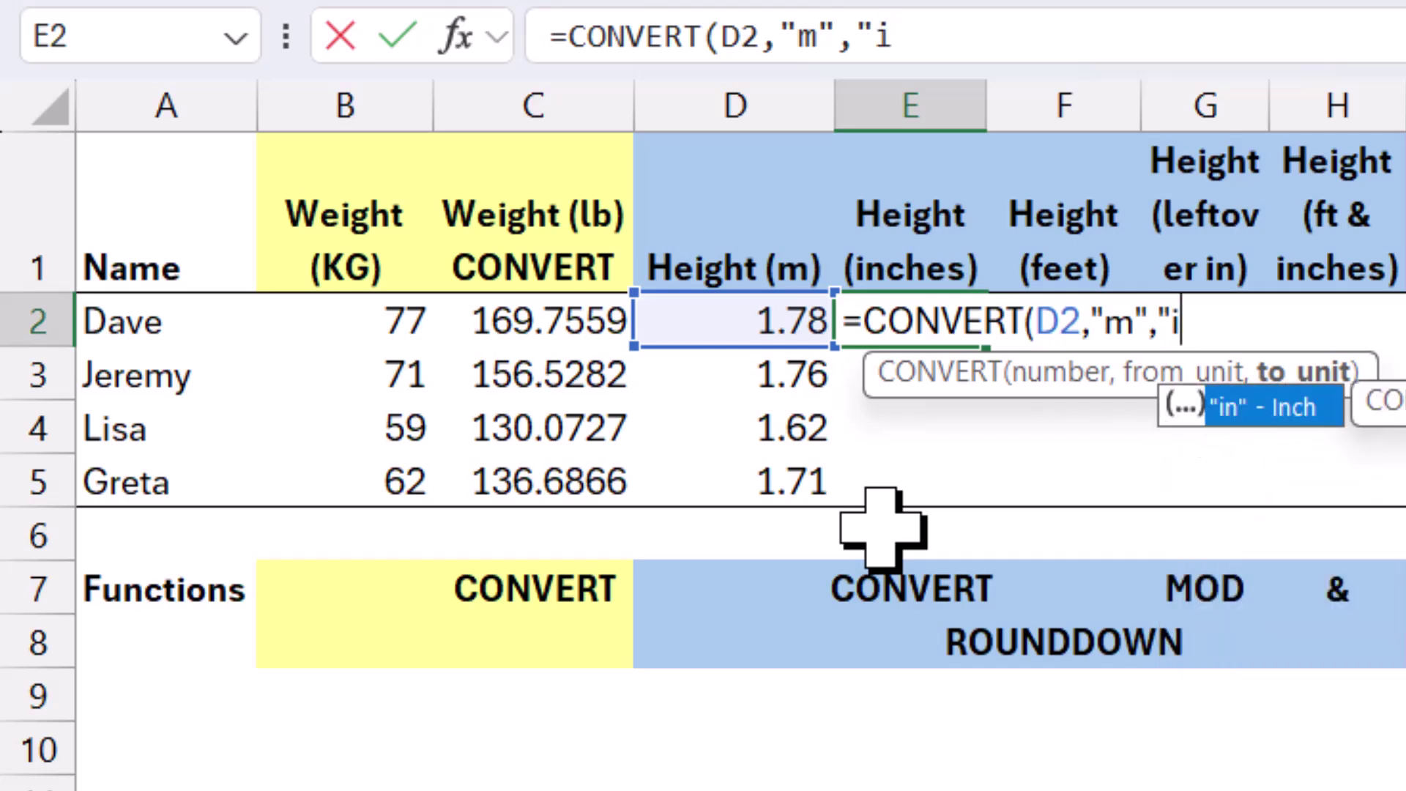
pyautogui.press('Tab')
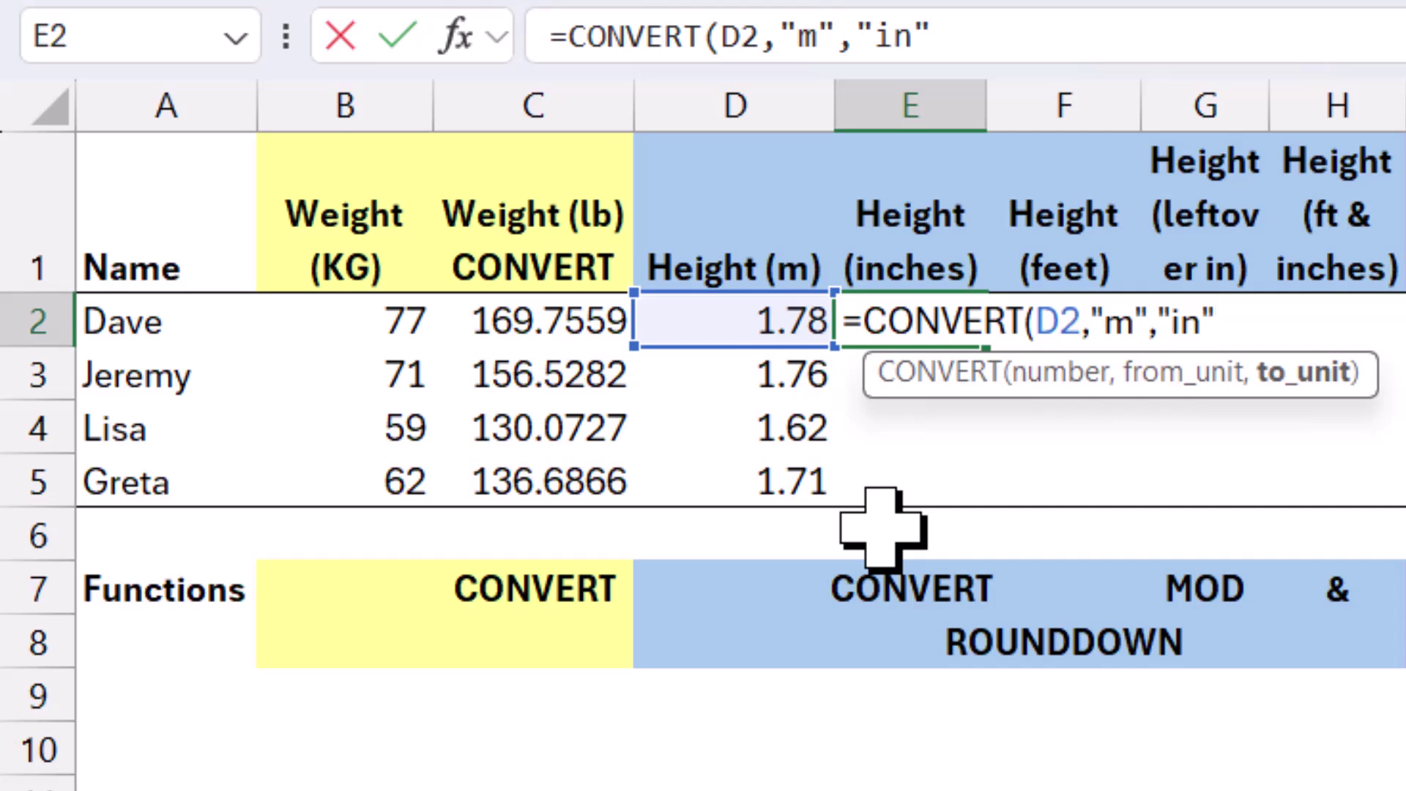
pyautogui.write(')')
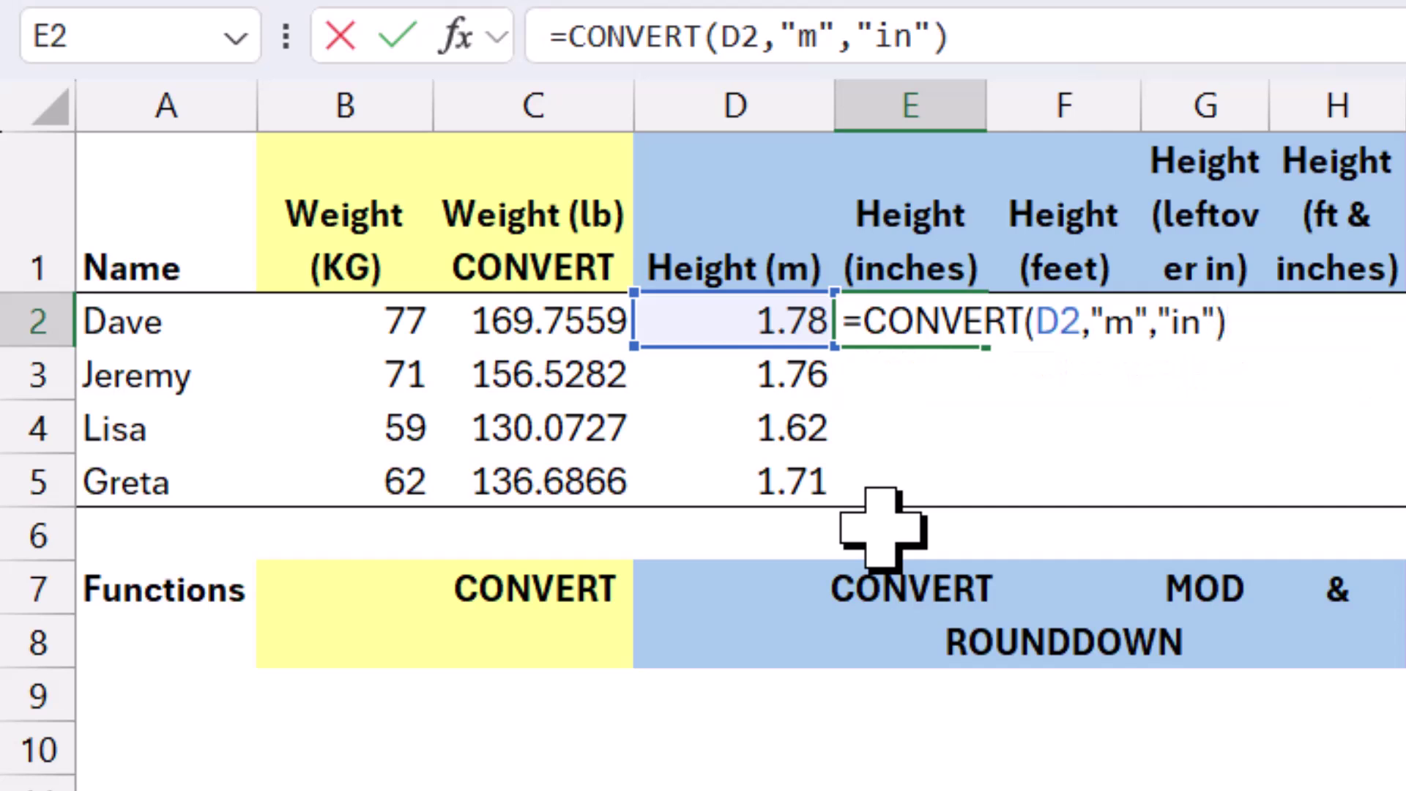
pyautogui.press('Return')
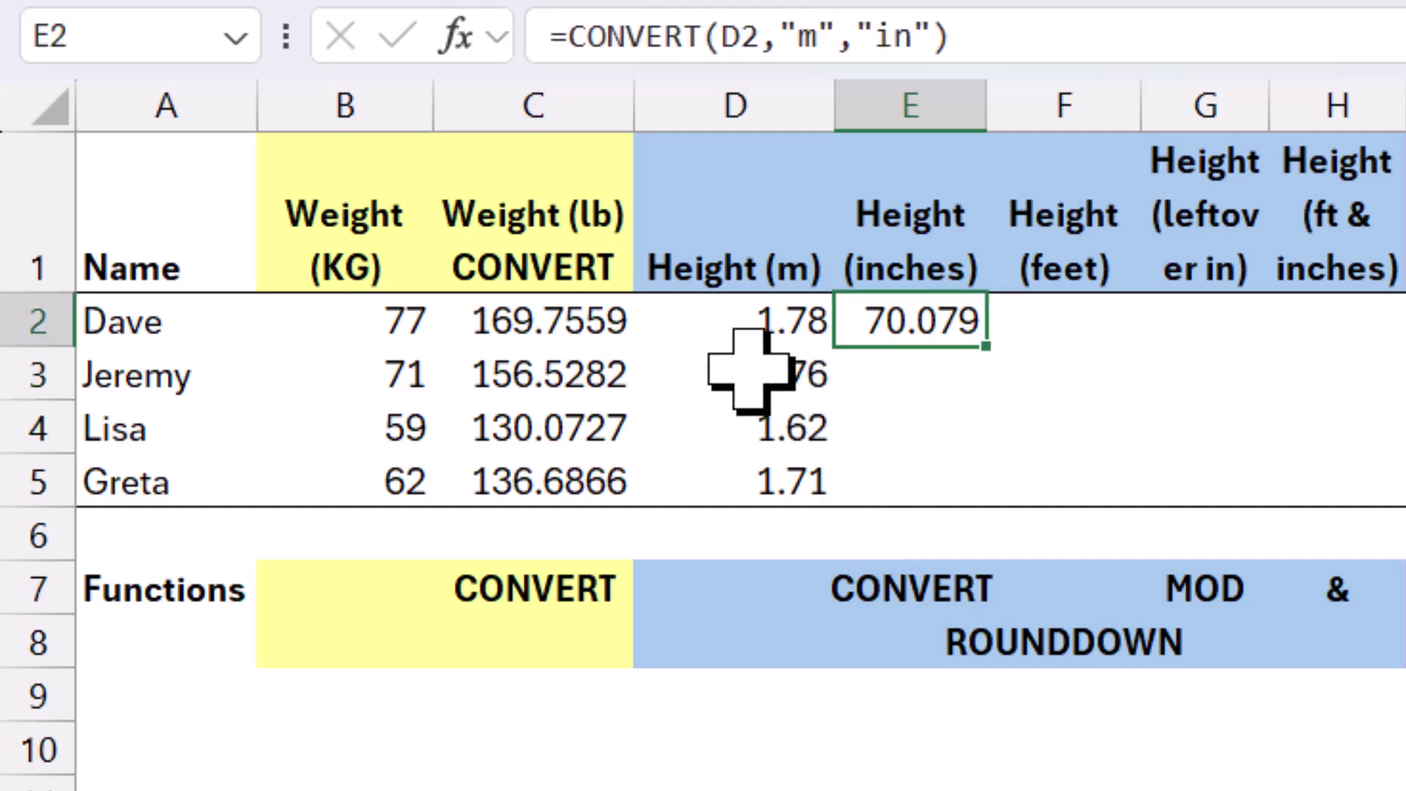
pyautogui.moveTo(987, 347); pyautogui.dragTo(960, 500)
# Enter =CONVERT(D2,"m","ft") in F2, giving 5.8399 feet
pyautogui.click(1098, 336)
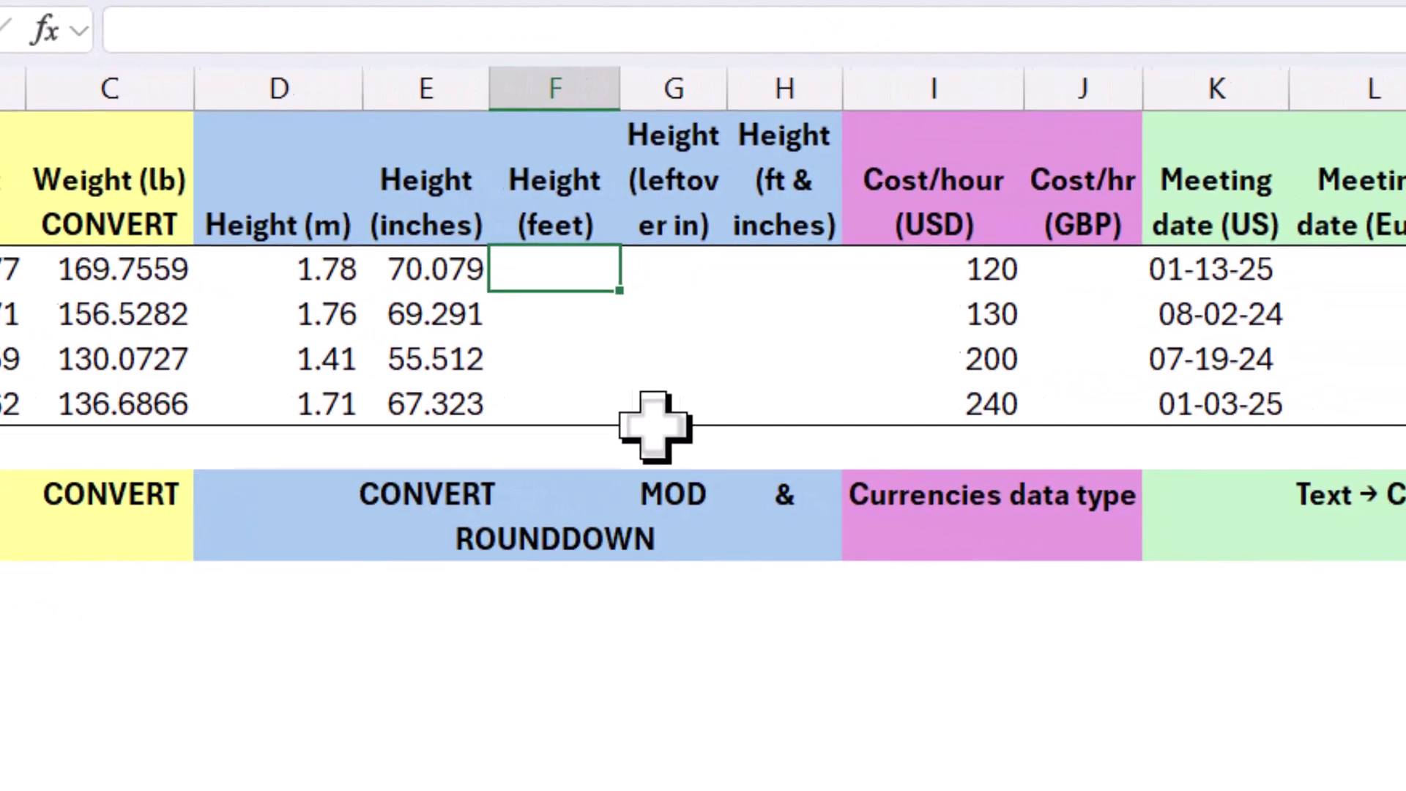
pyautogui.write('=conv')
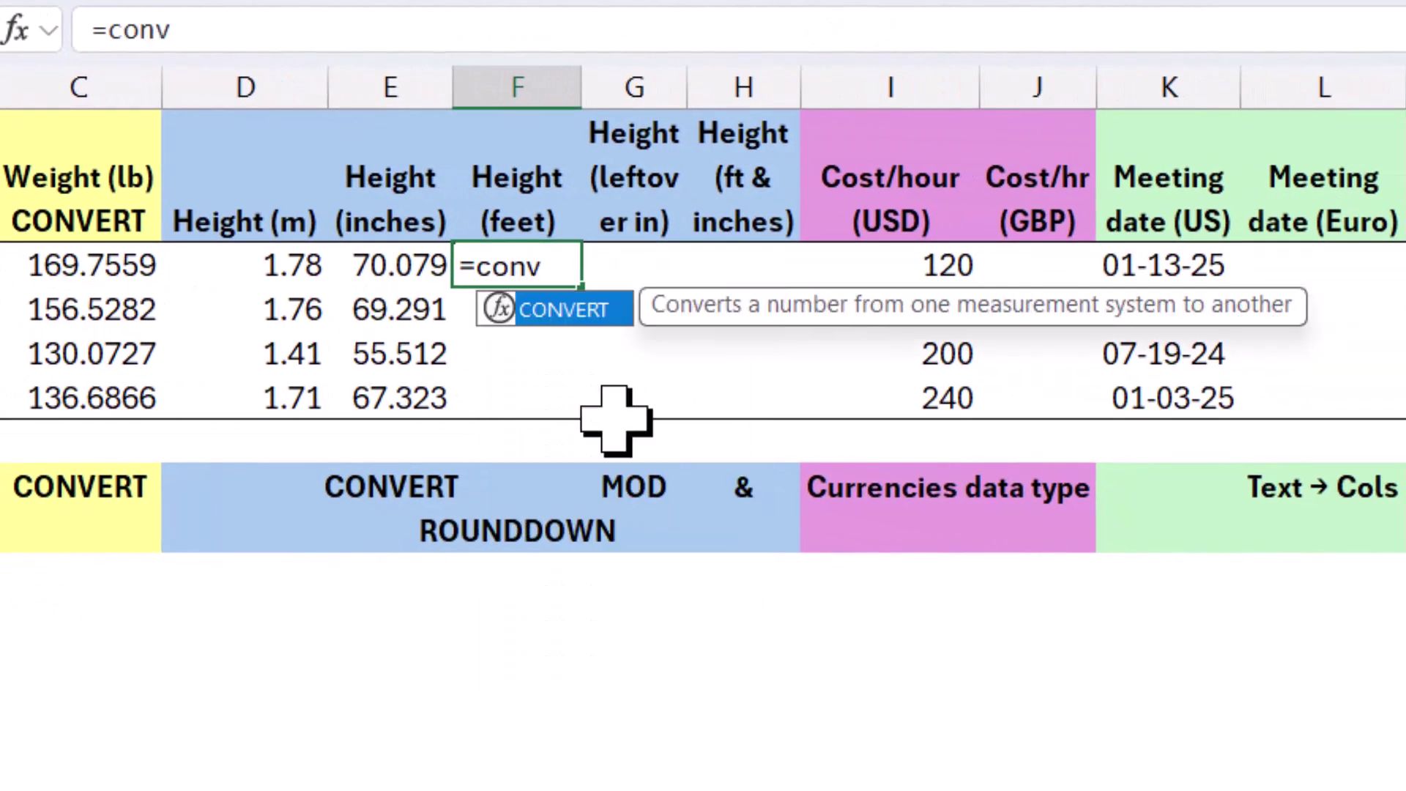
pyautogui.press('Tab')
pyautogui.press('Left')
pyautogui.press('Left')
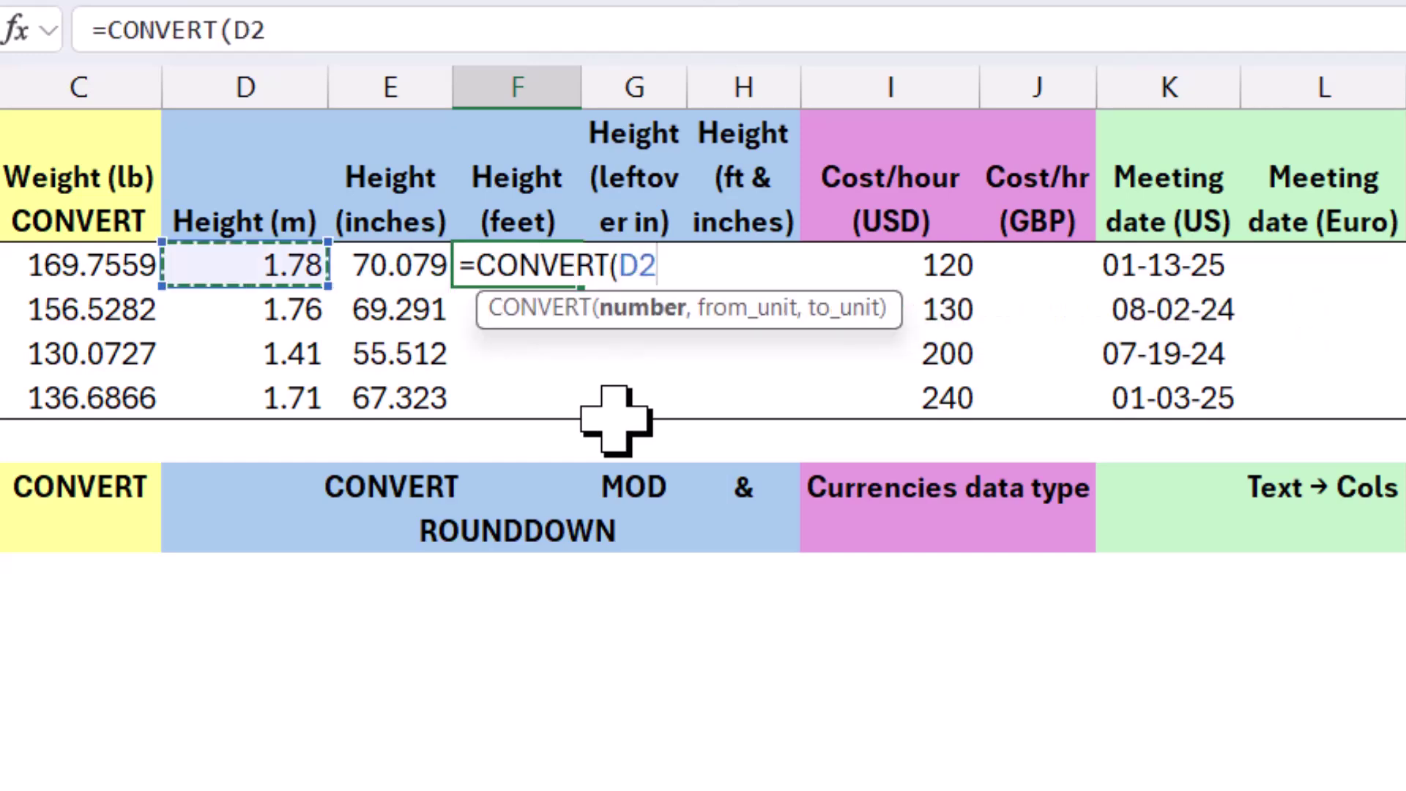
pyautogui.write(',"m",')
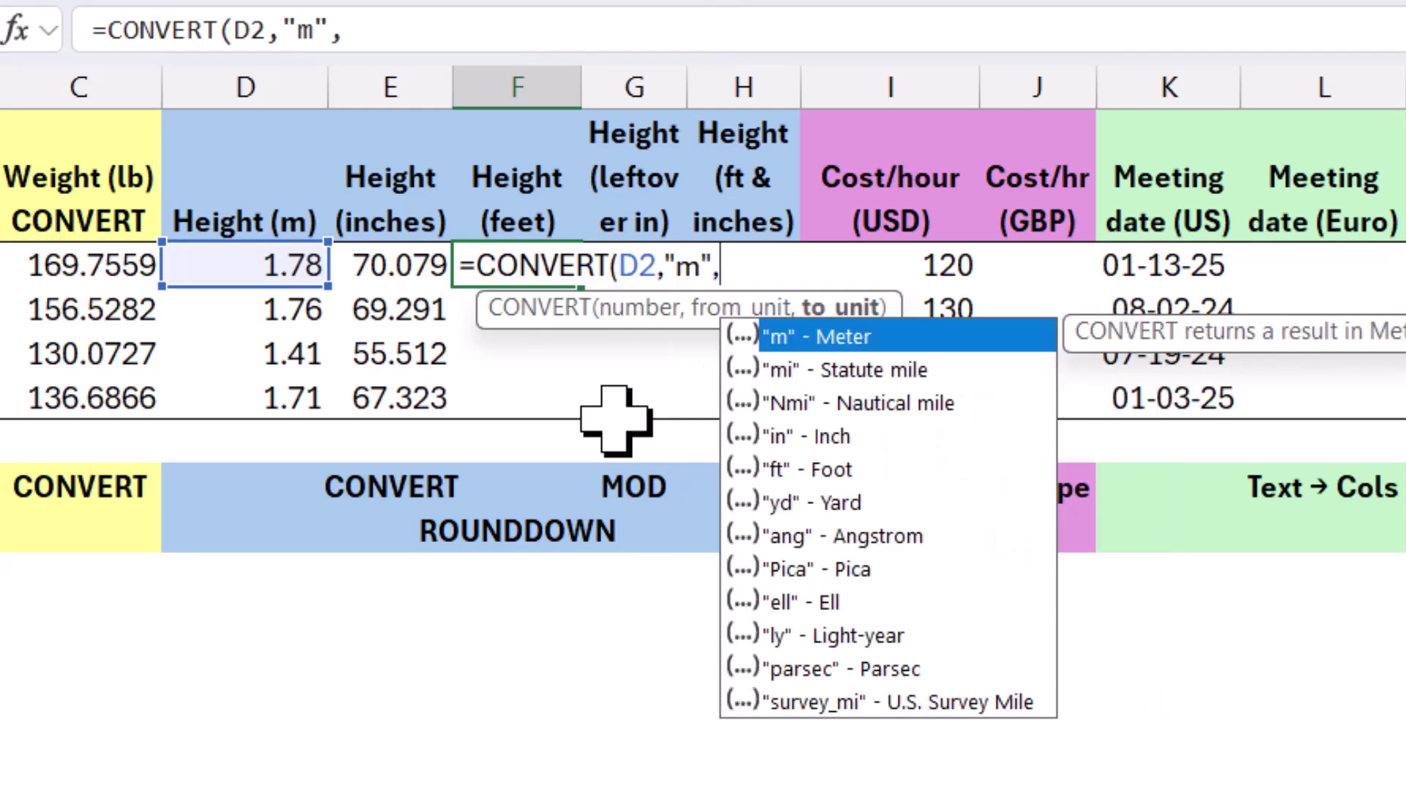
pyautogui.write('"f')
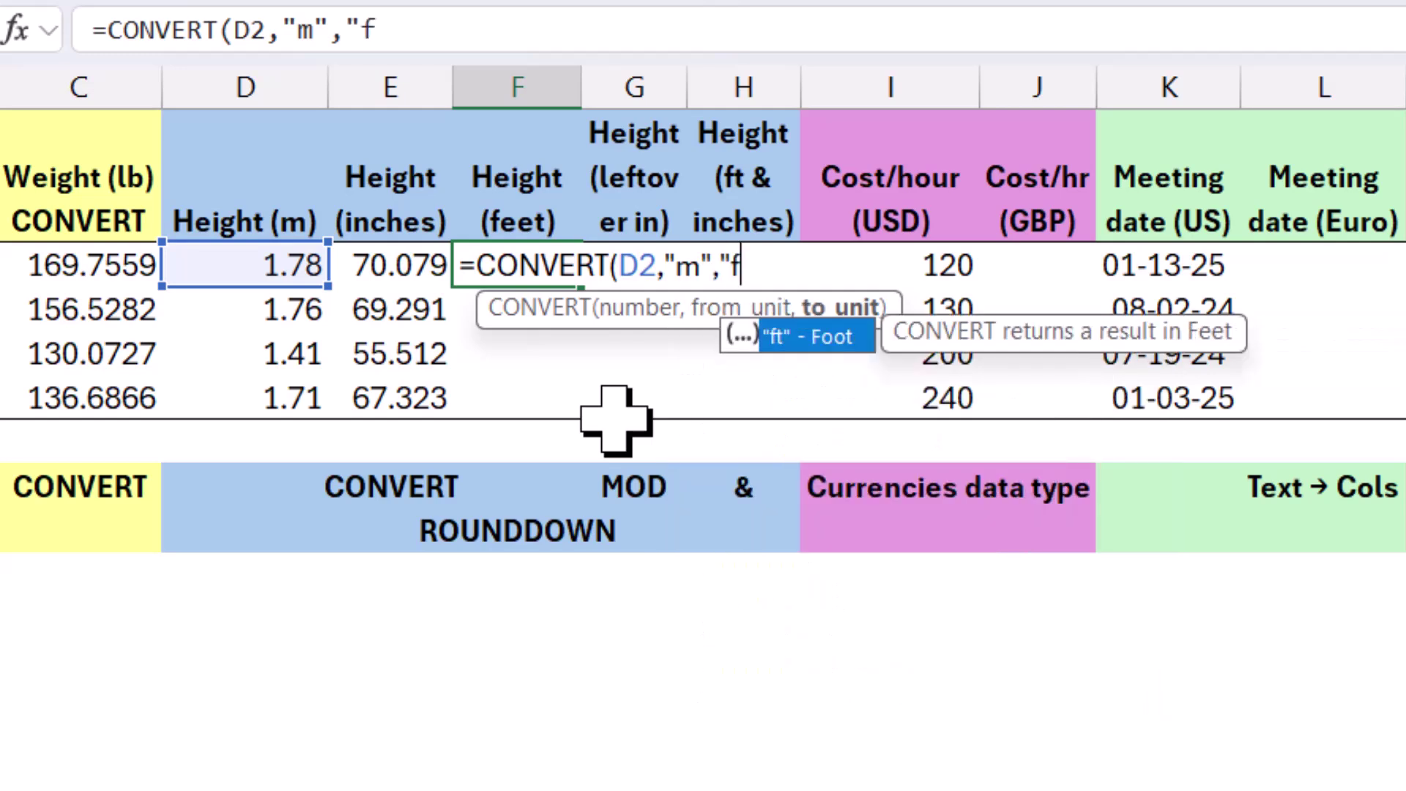
pyautogui.write('t"')
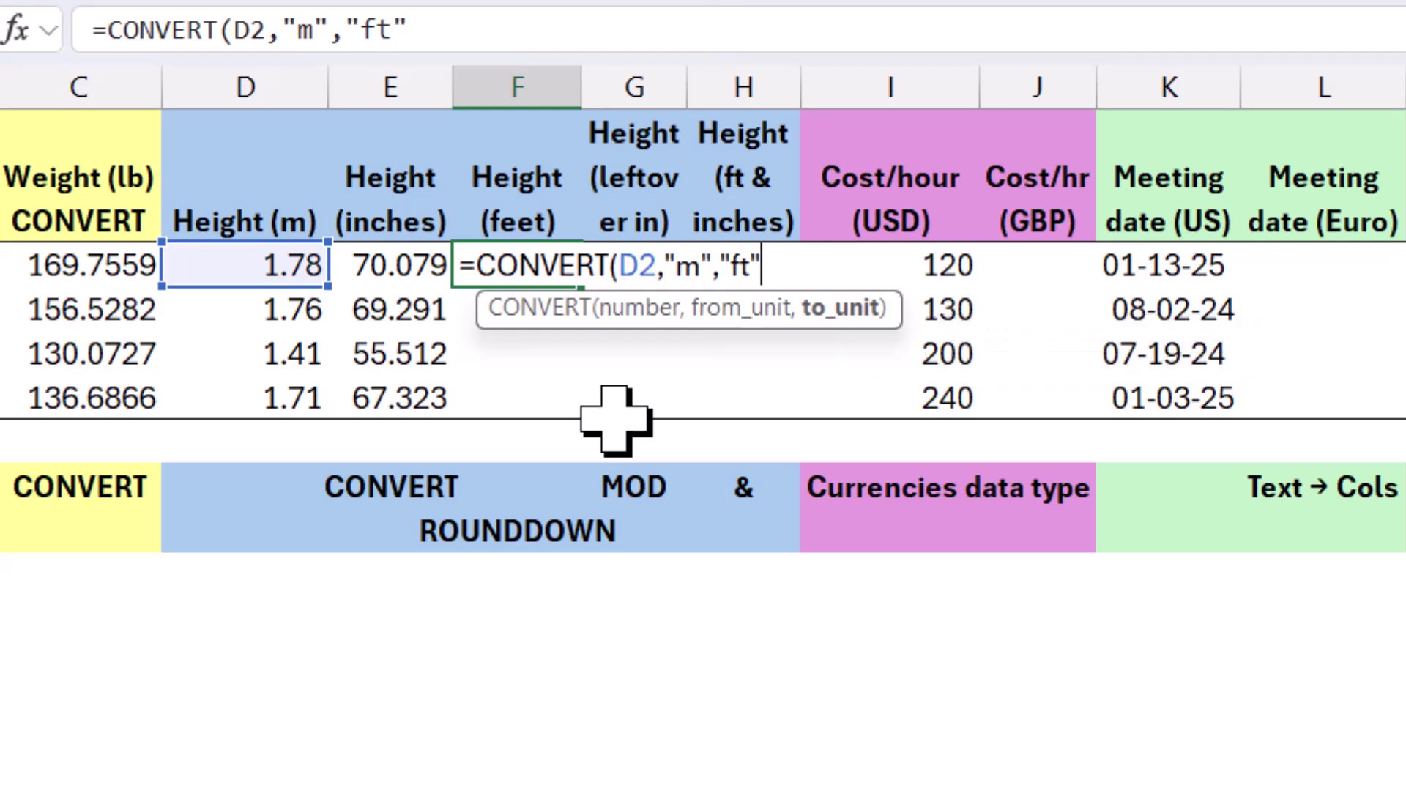
pyautogui.write(')')
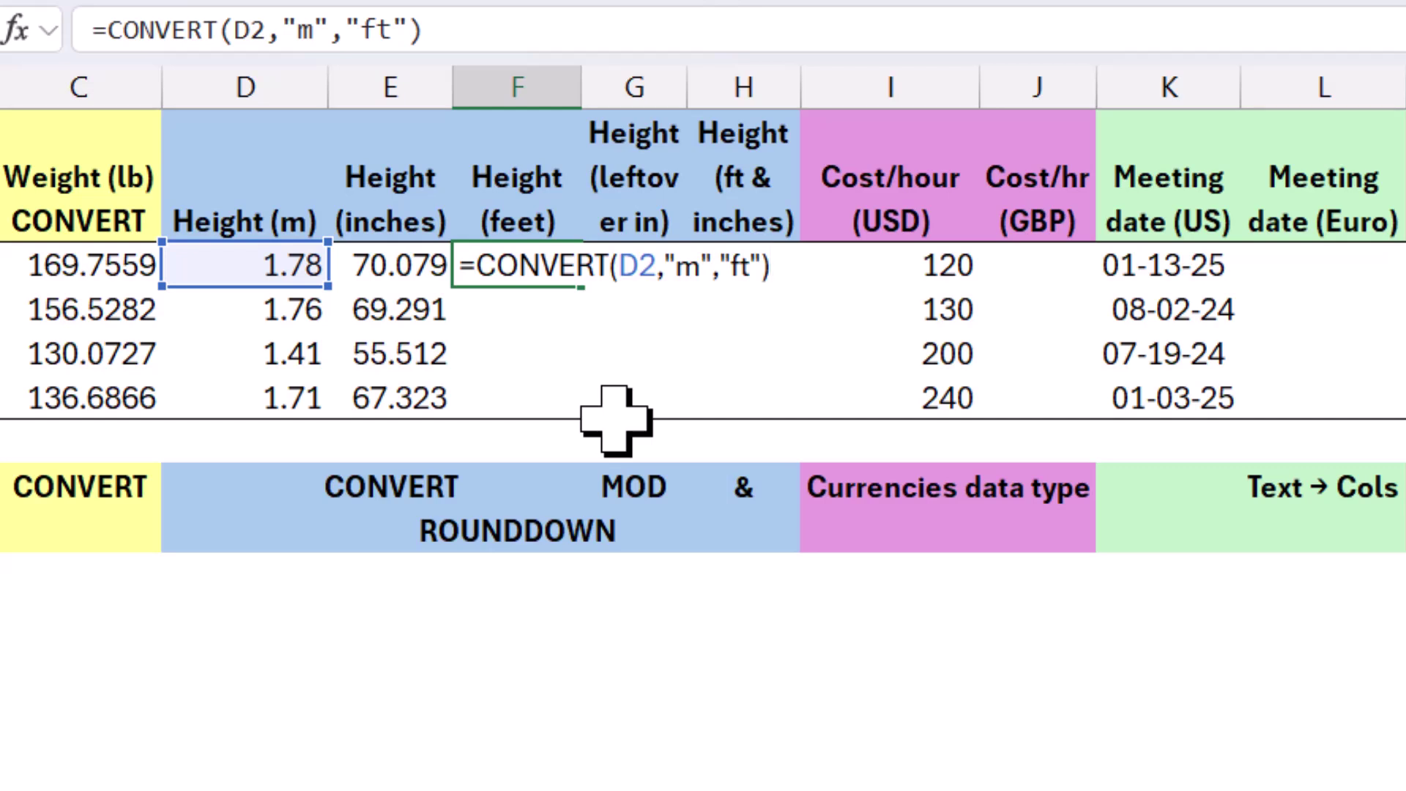
pyautogui.press('Return')
pyautogui.press('Up')
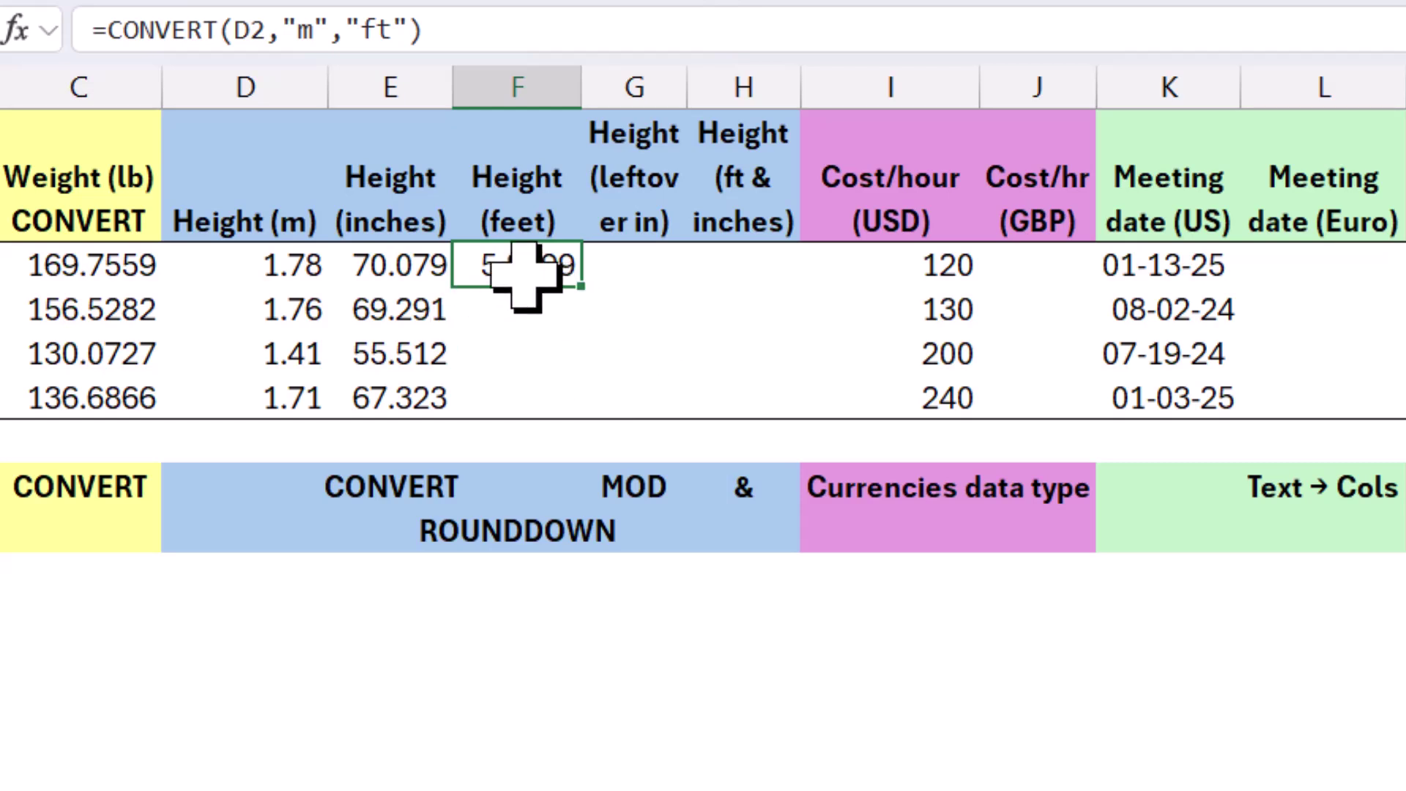
# Wrap F2's conversion in ROUNDDOWN(...,0) and fill it to F5, giving 5, 5, 4, 5
pyautogui.doubleClick(492, 268)
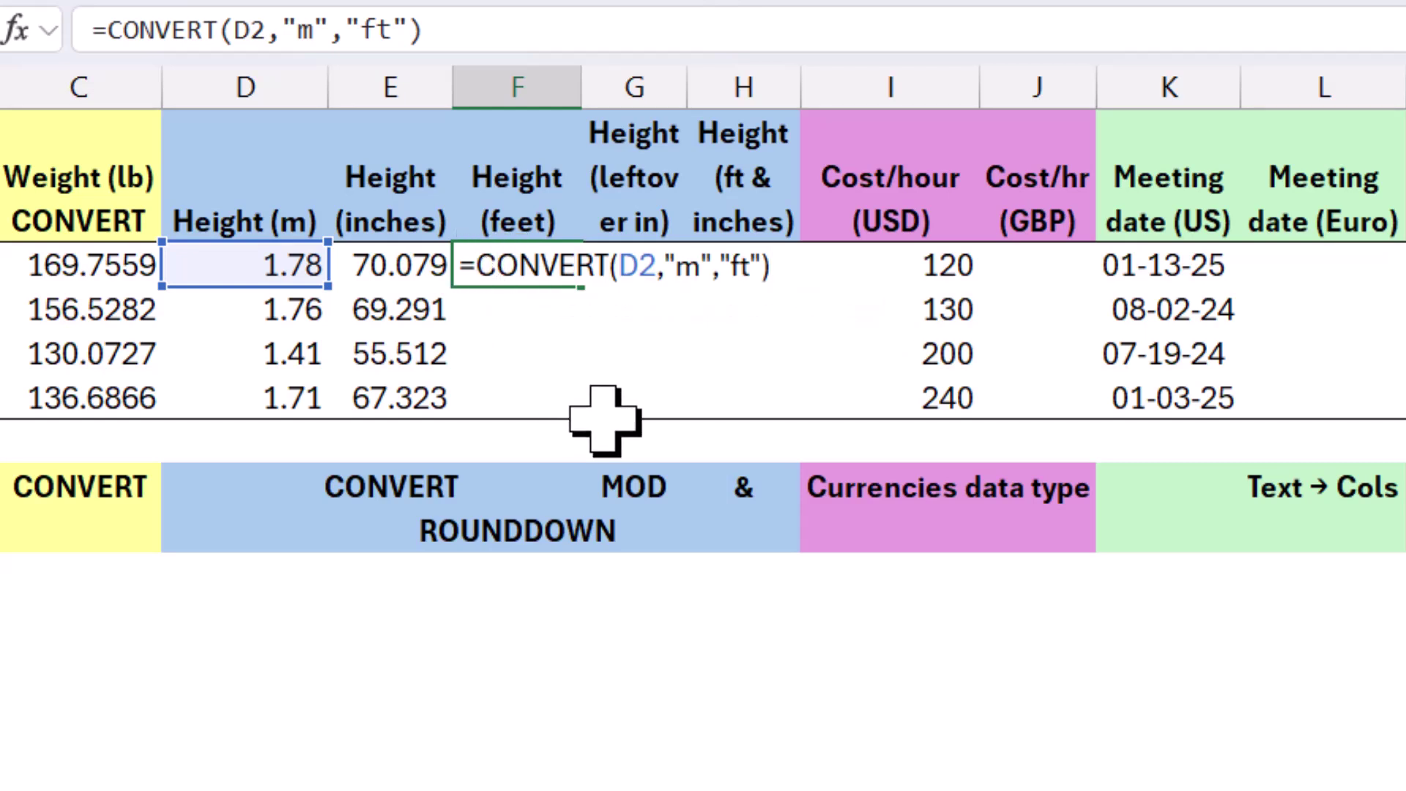
pyautogui.write('roun')
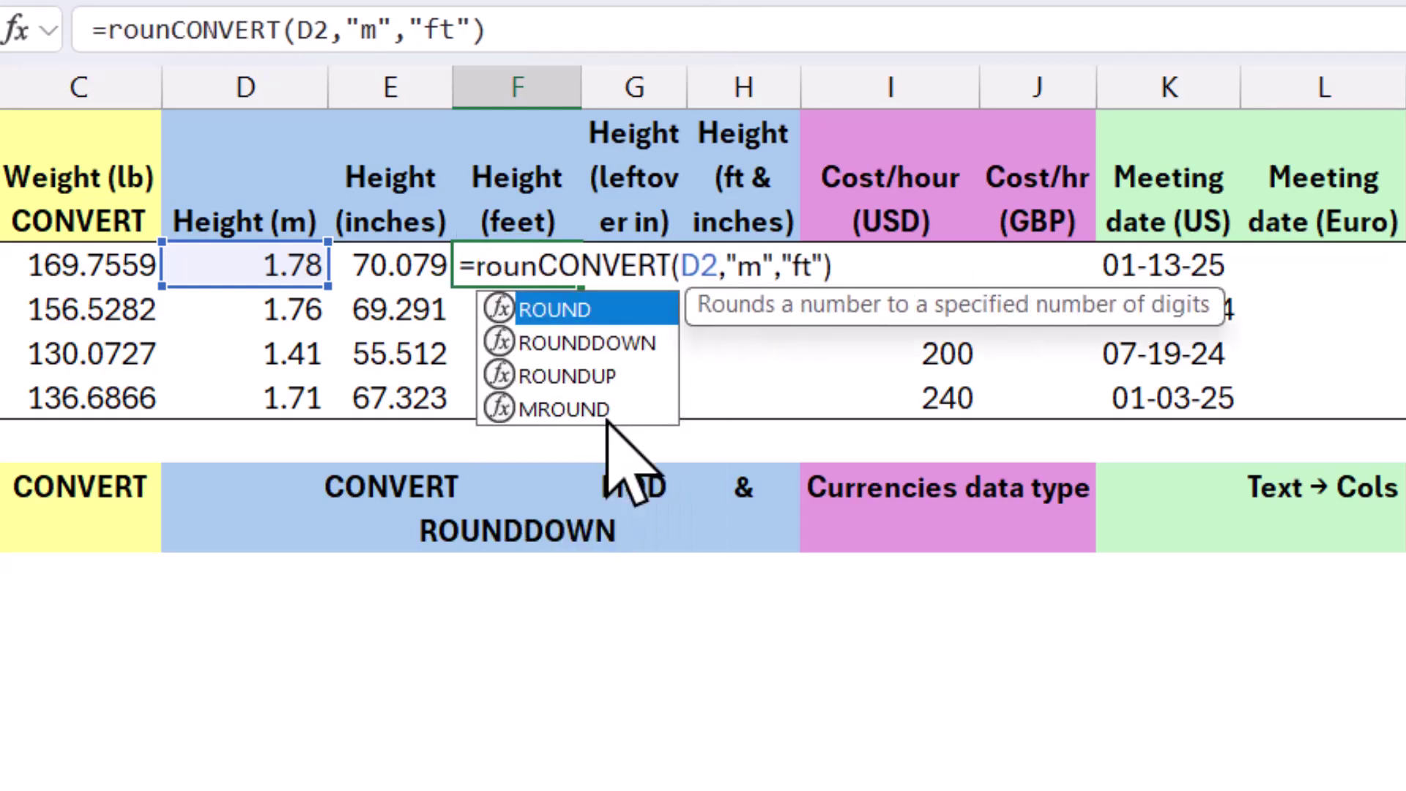
pyautogui.press('Down')
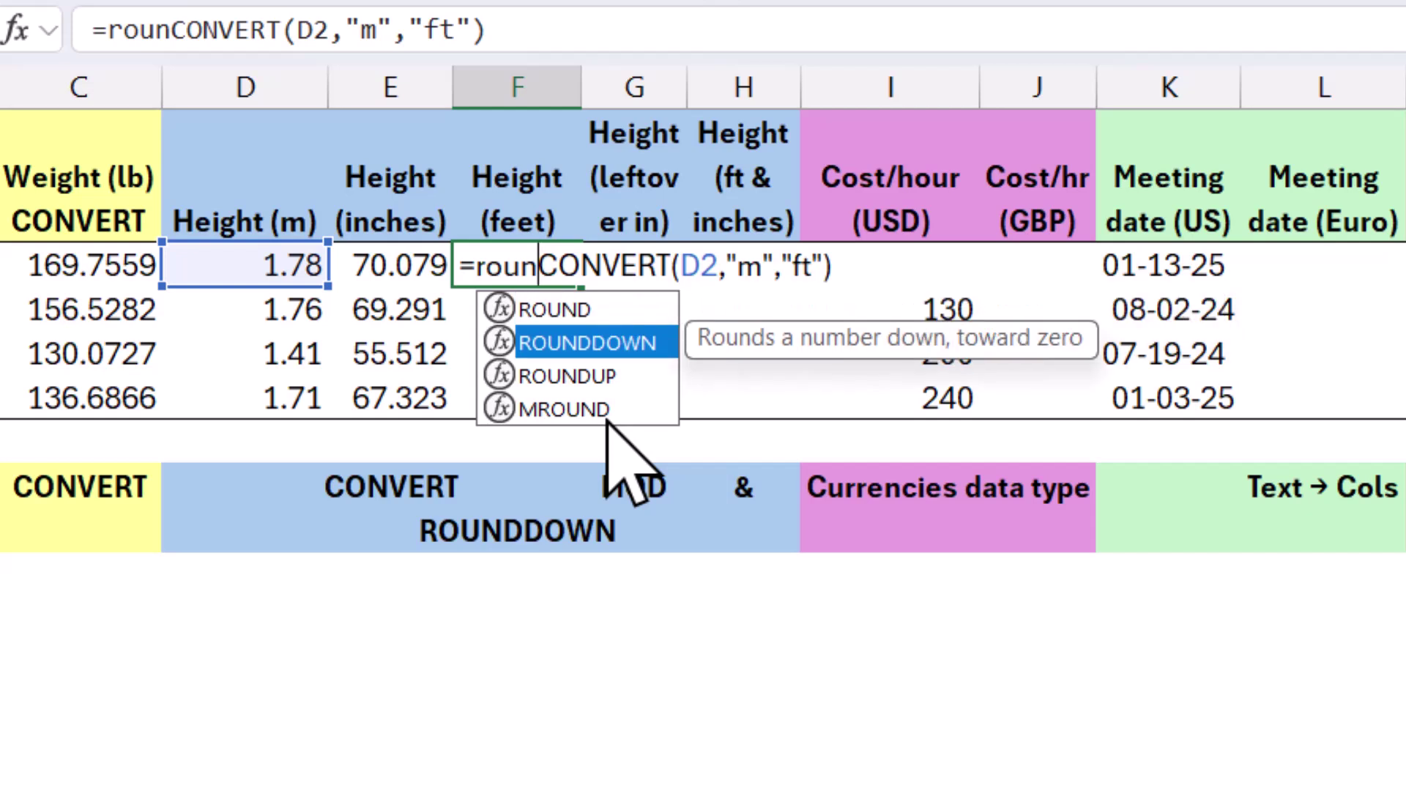
pyautogui.press('Up')
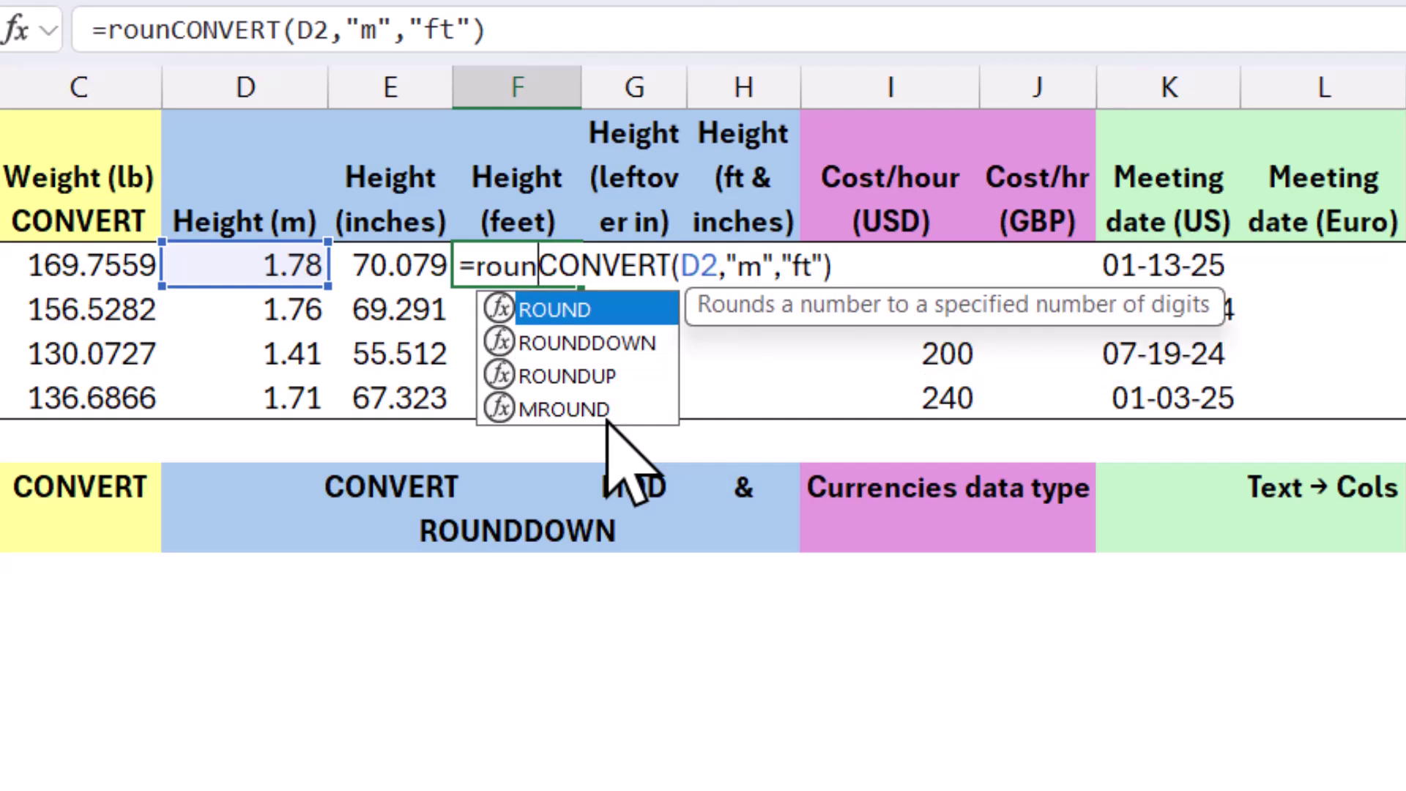
pyautogui.press('Down')
pyautogui.press('Down')
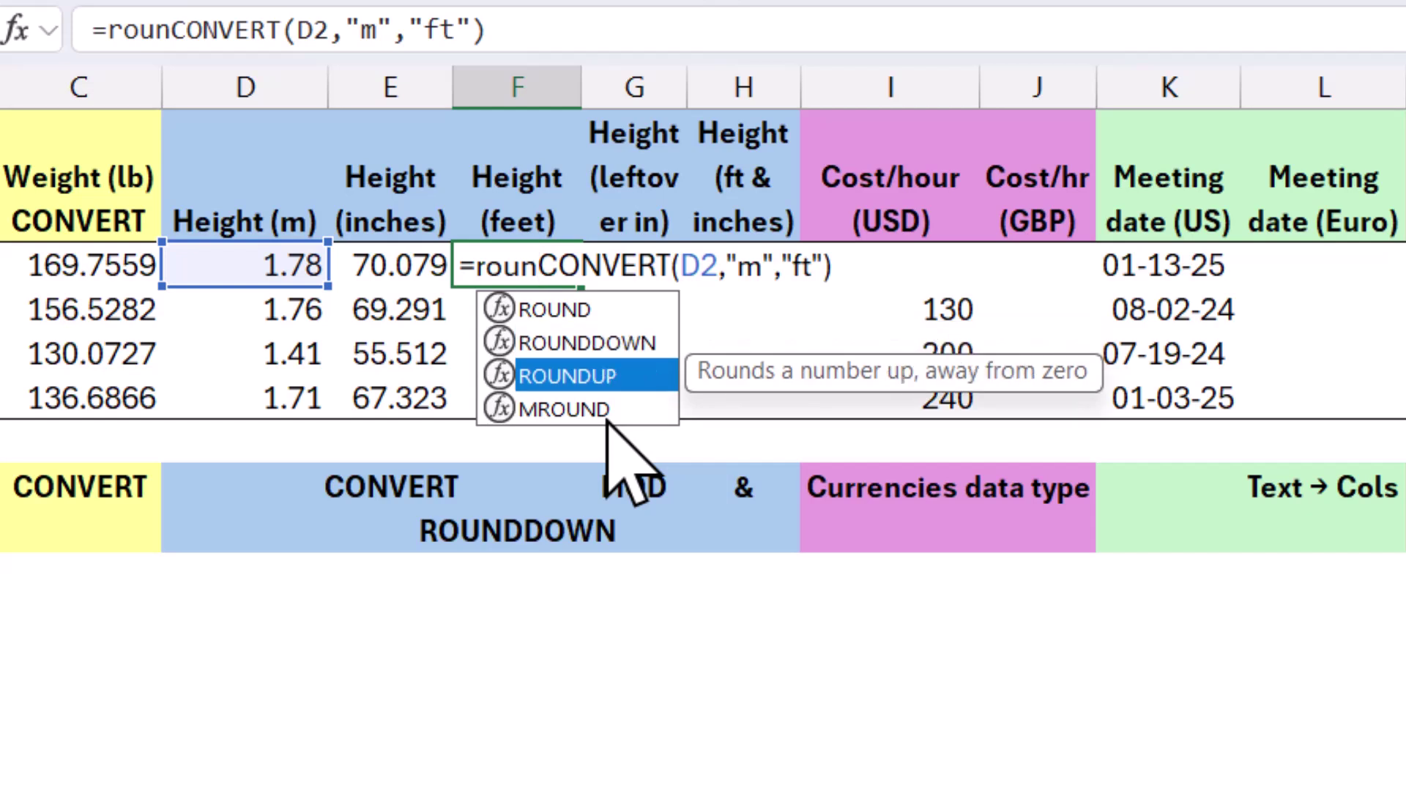
pyautogui.press('Up')
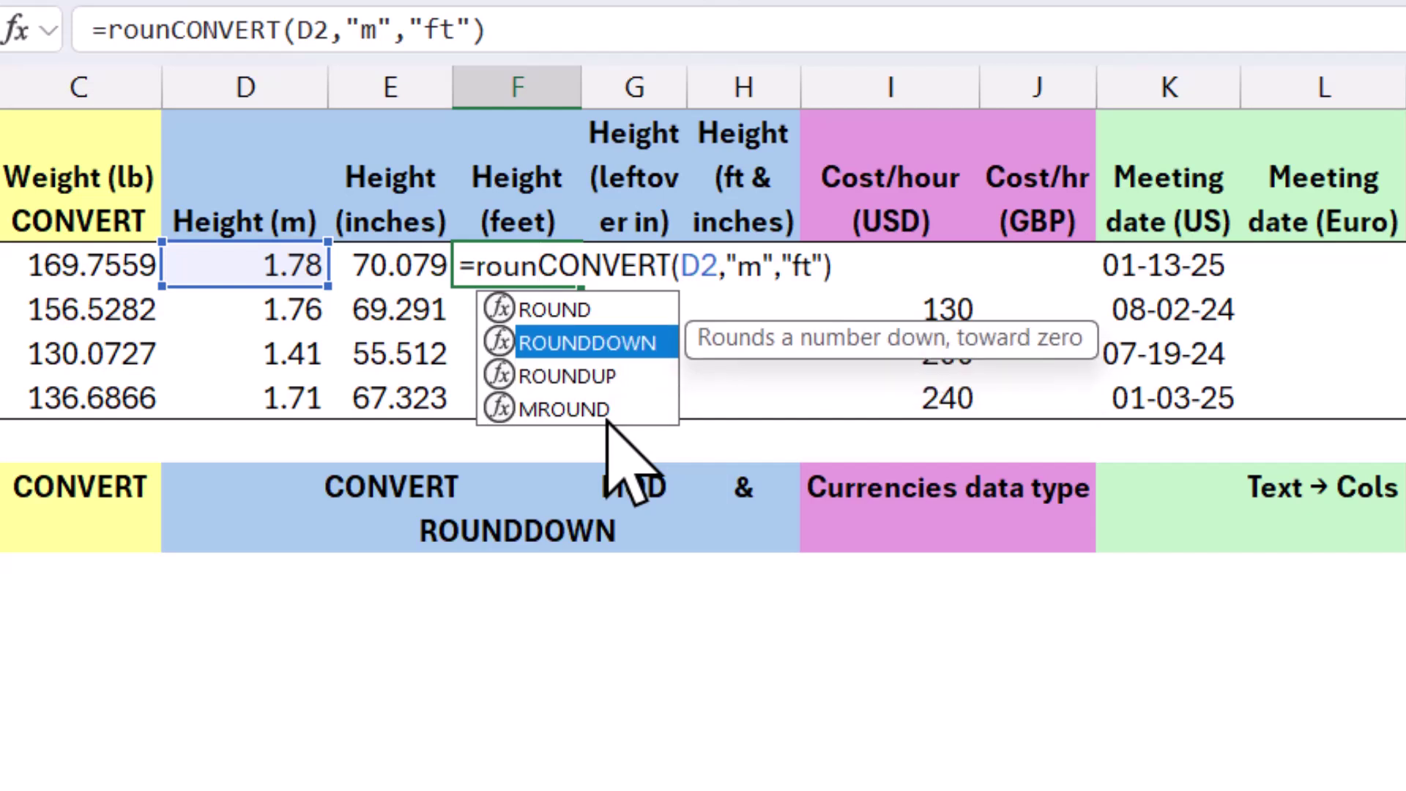
pyautogui.press('Tab')
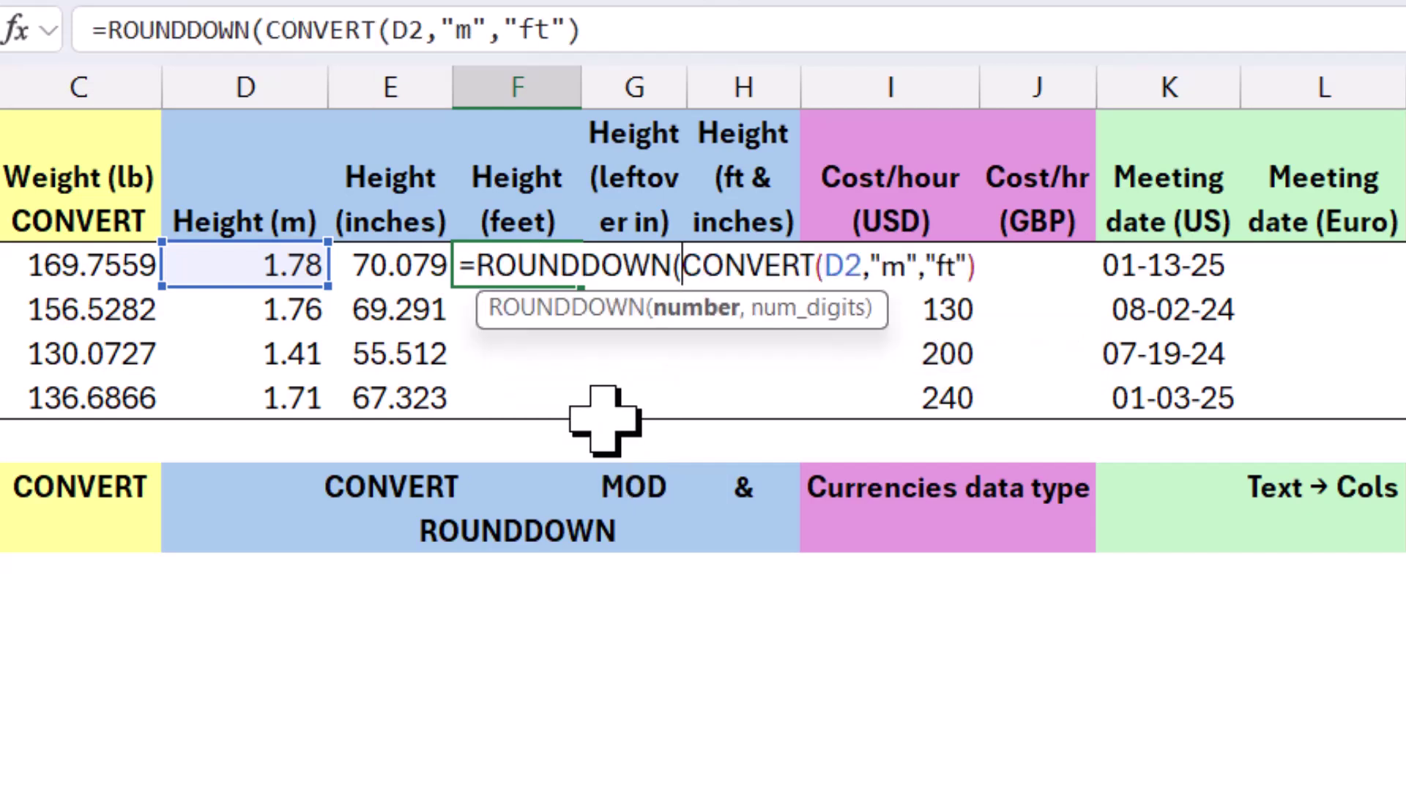
pyautogui.click(998, 265)
pyautogui.write(',')
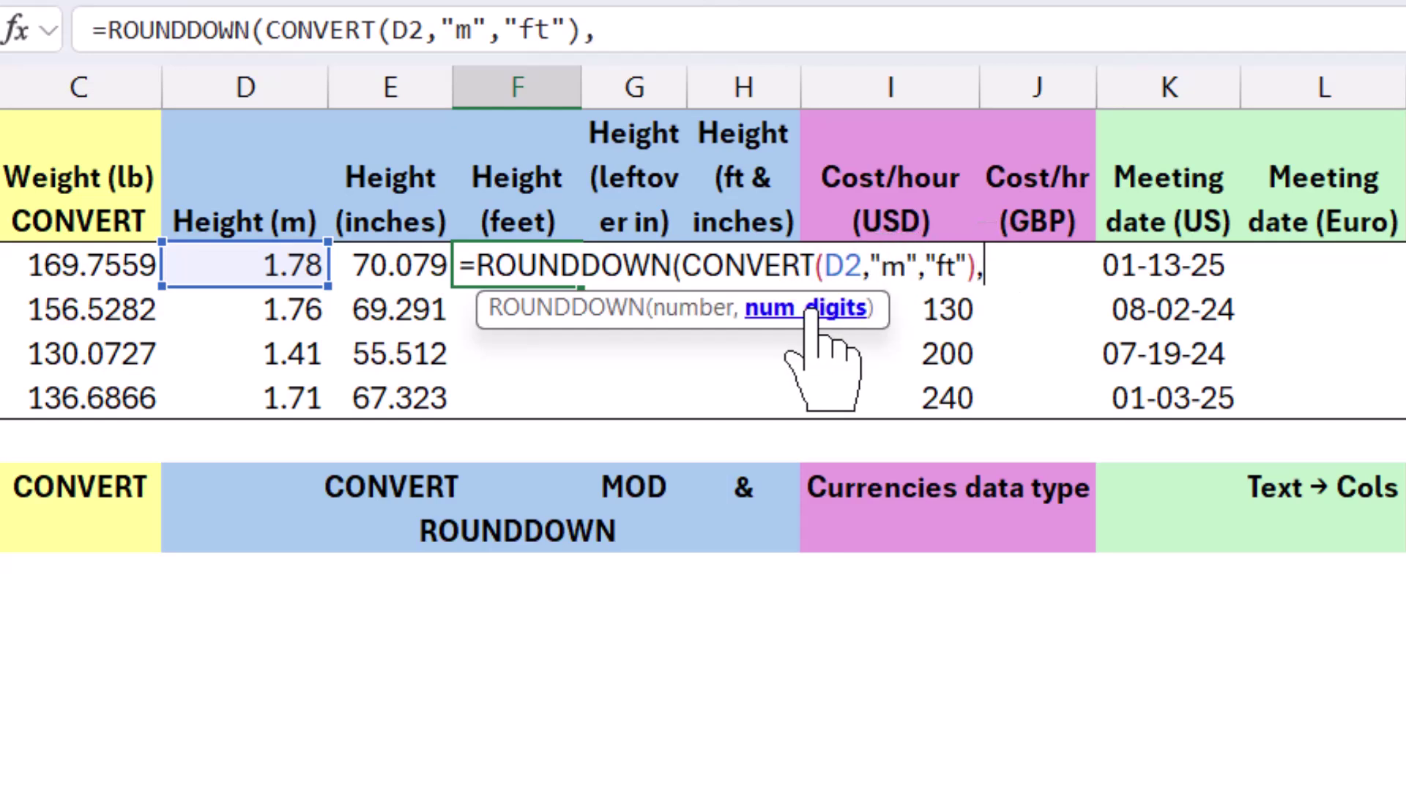
pyautogui.write('0)')
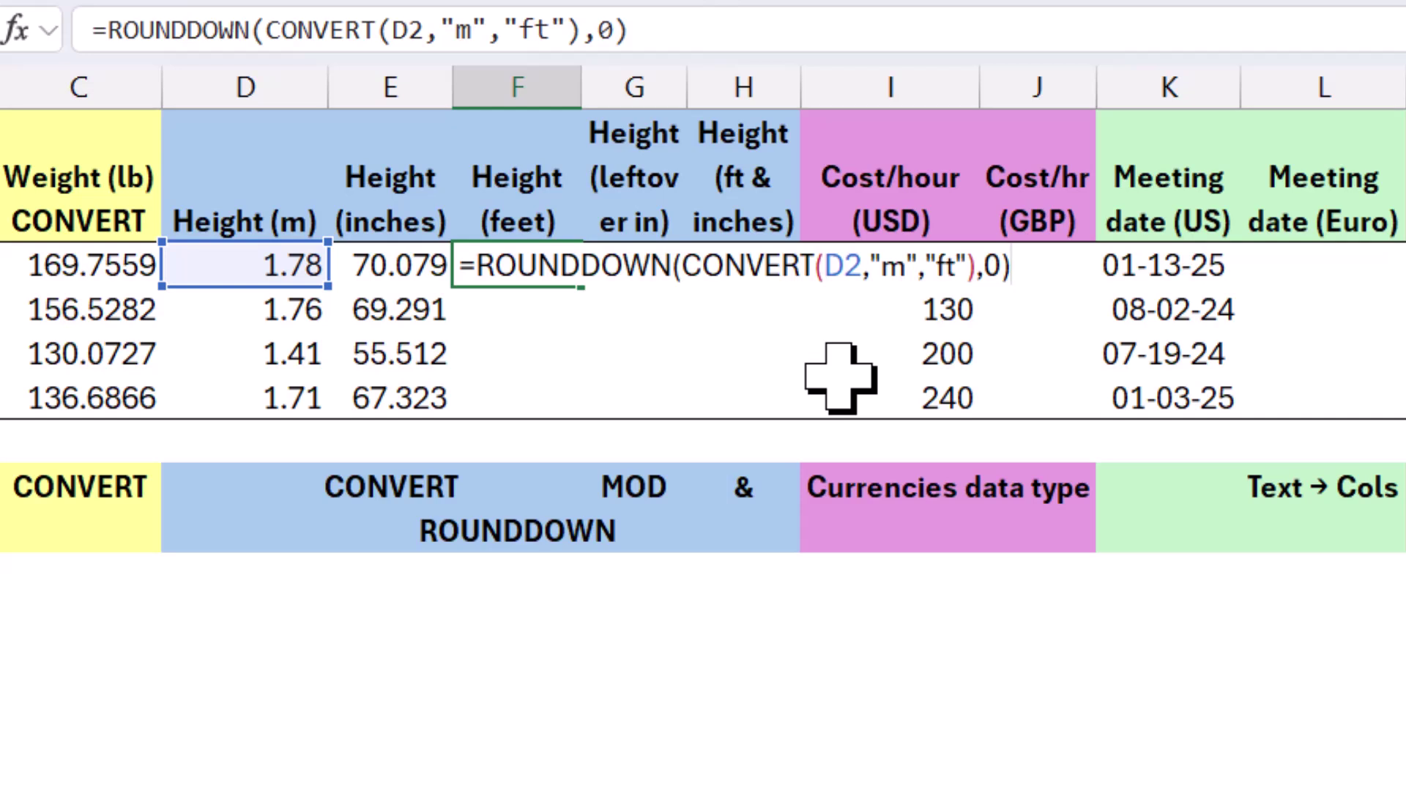
pyautogui.hotkey('ctrl', 'Return')
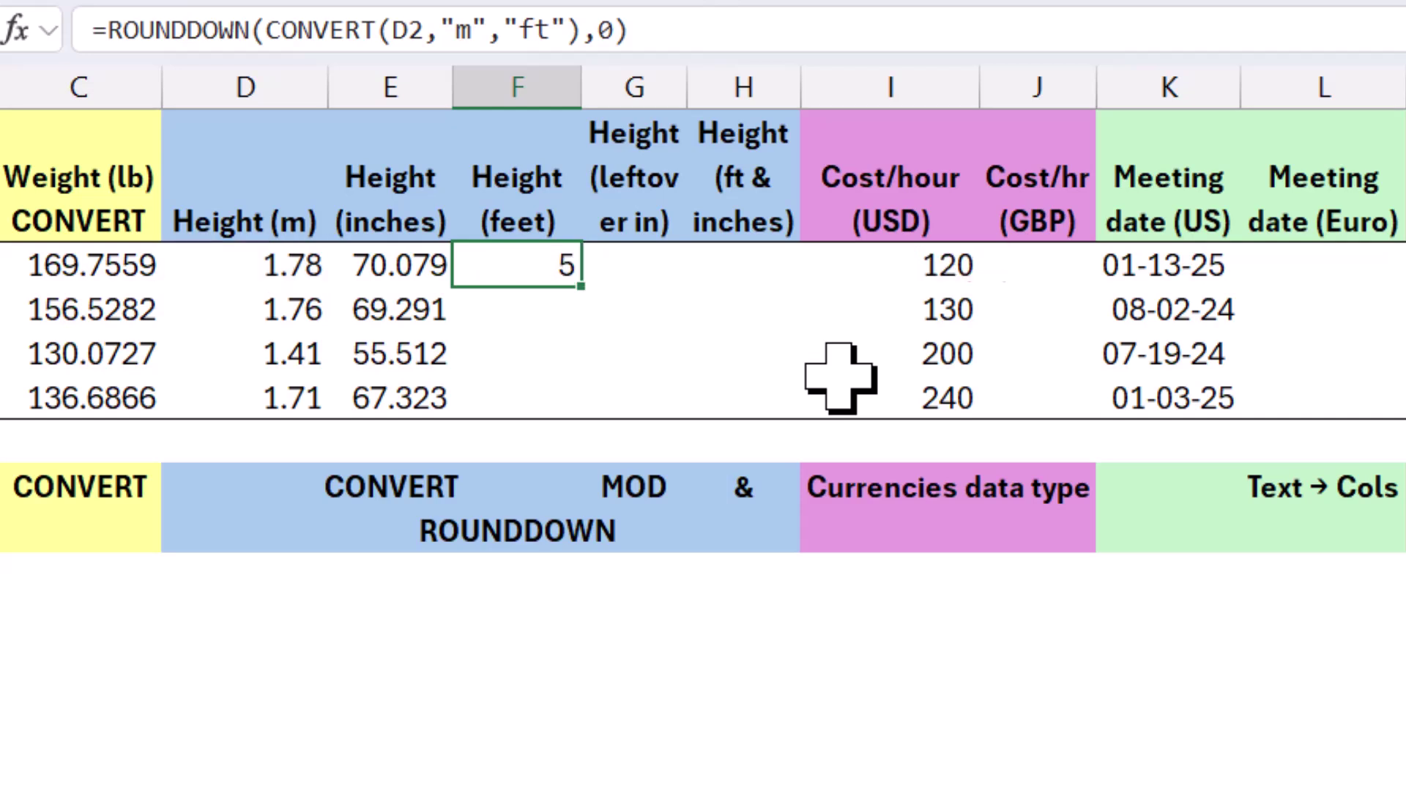
pyautogui.doubleClick(586, 290)
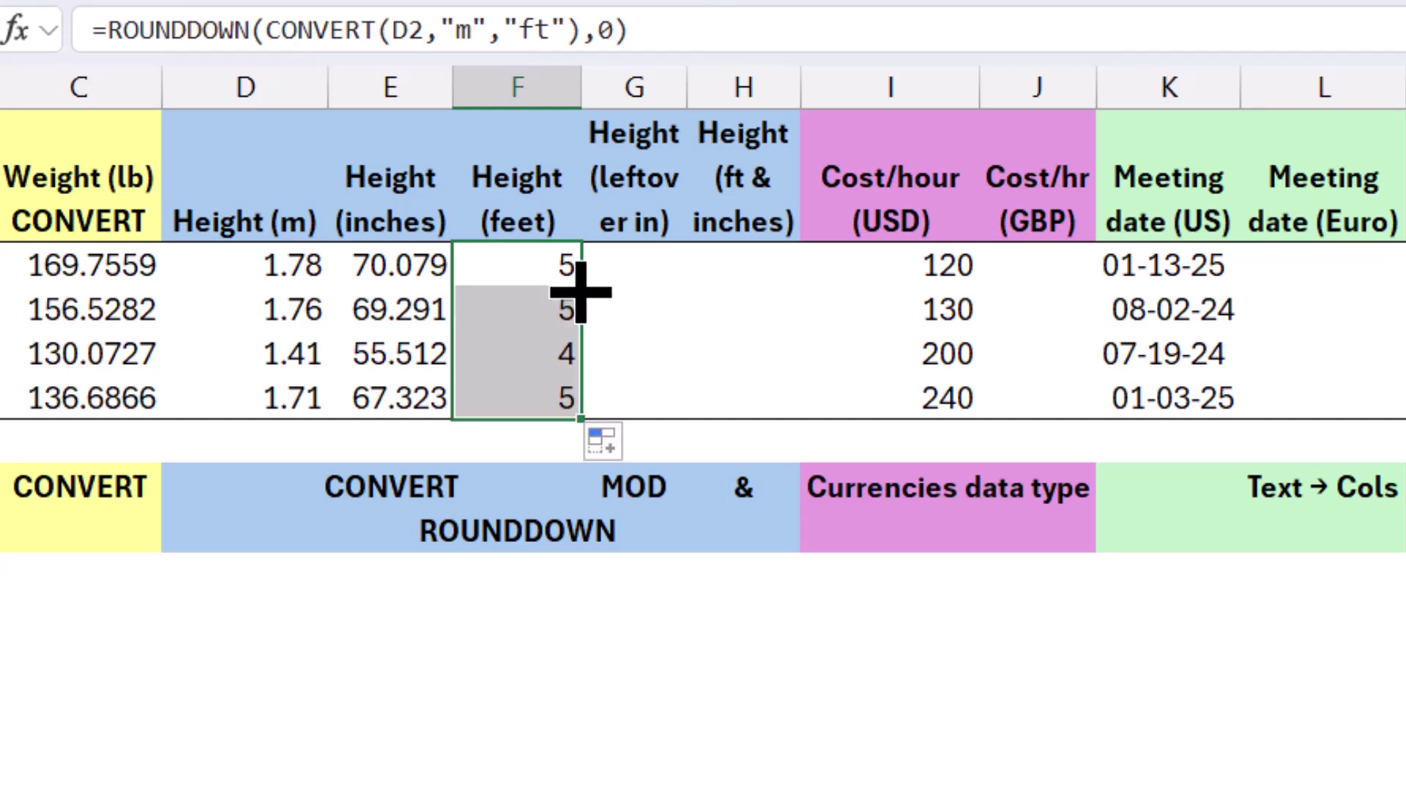
# Copy E2's =CONVERT(D2,"m","in") formula text into G2, showing 70.08
pyautogui.click(619, 282)
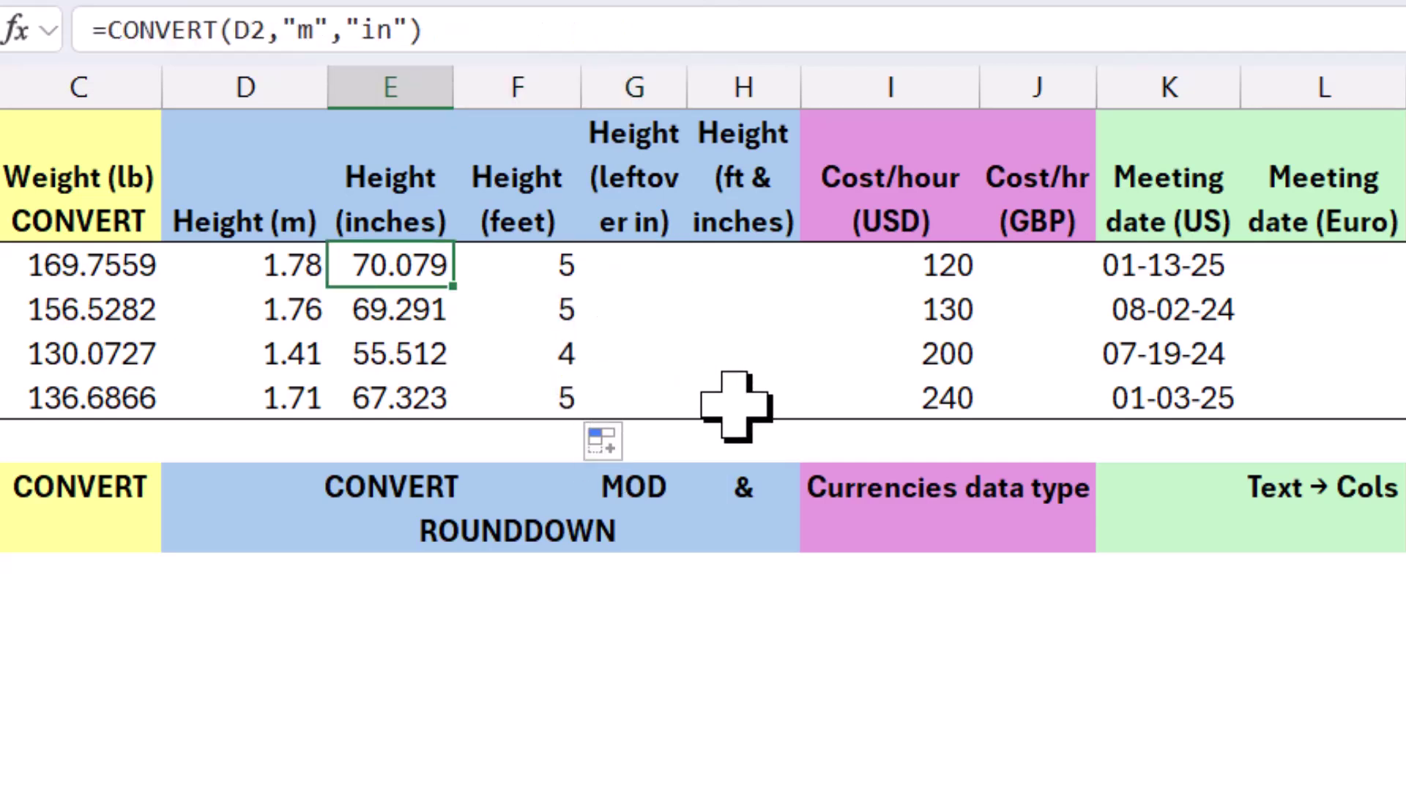
pyautogui.moveTo(424, 30); pyautogui.dragTo(94, 29)
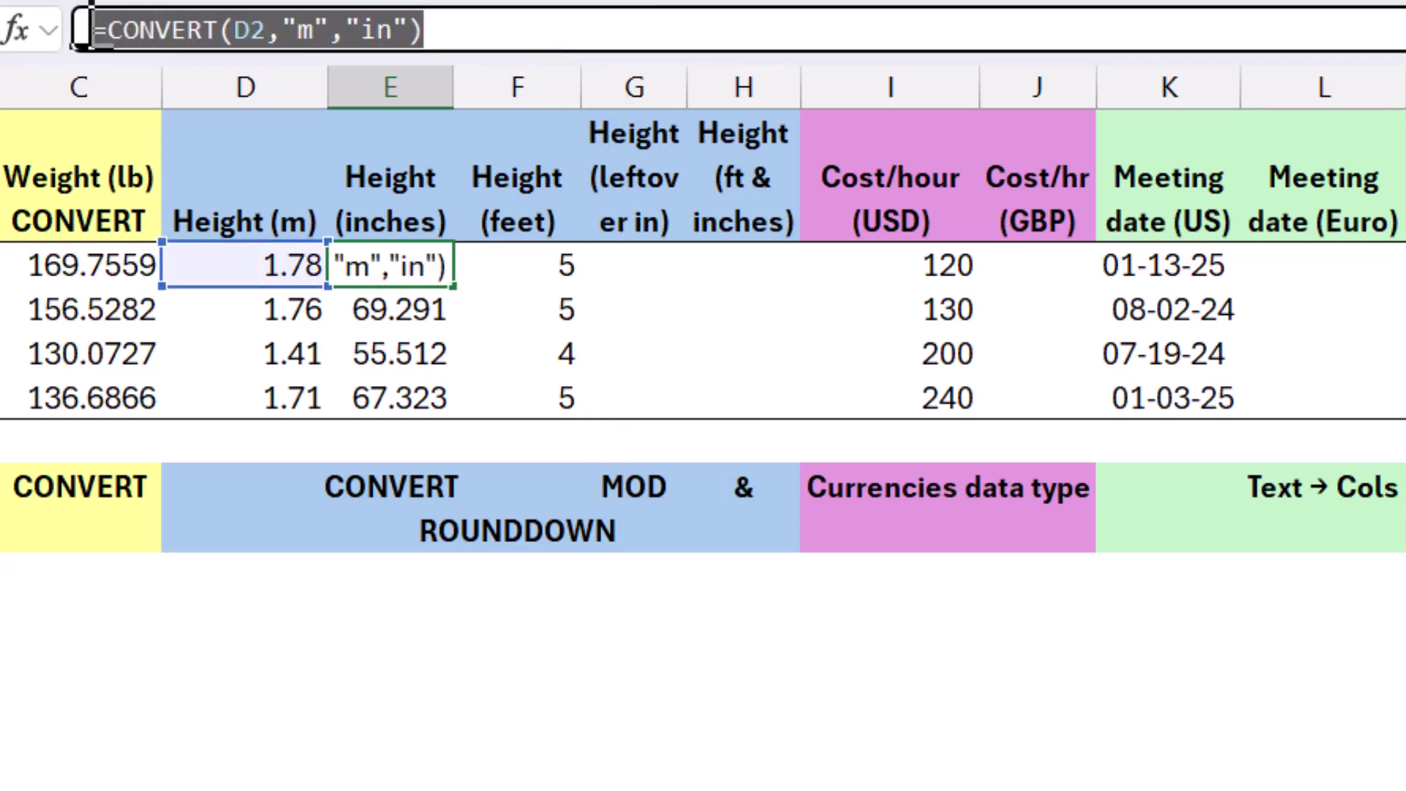
pyautogui.rightClick(103, 30)
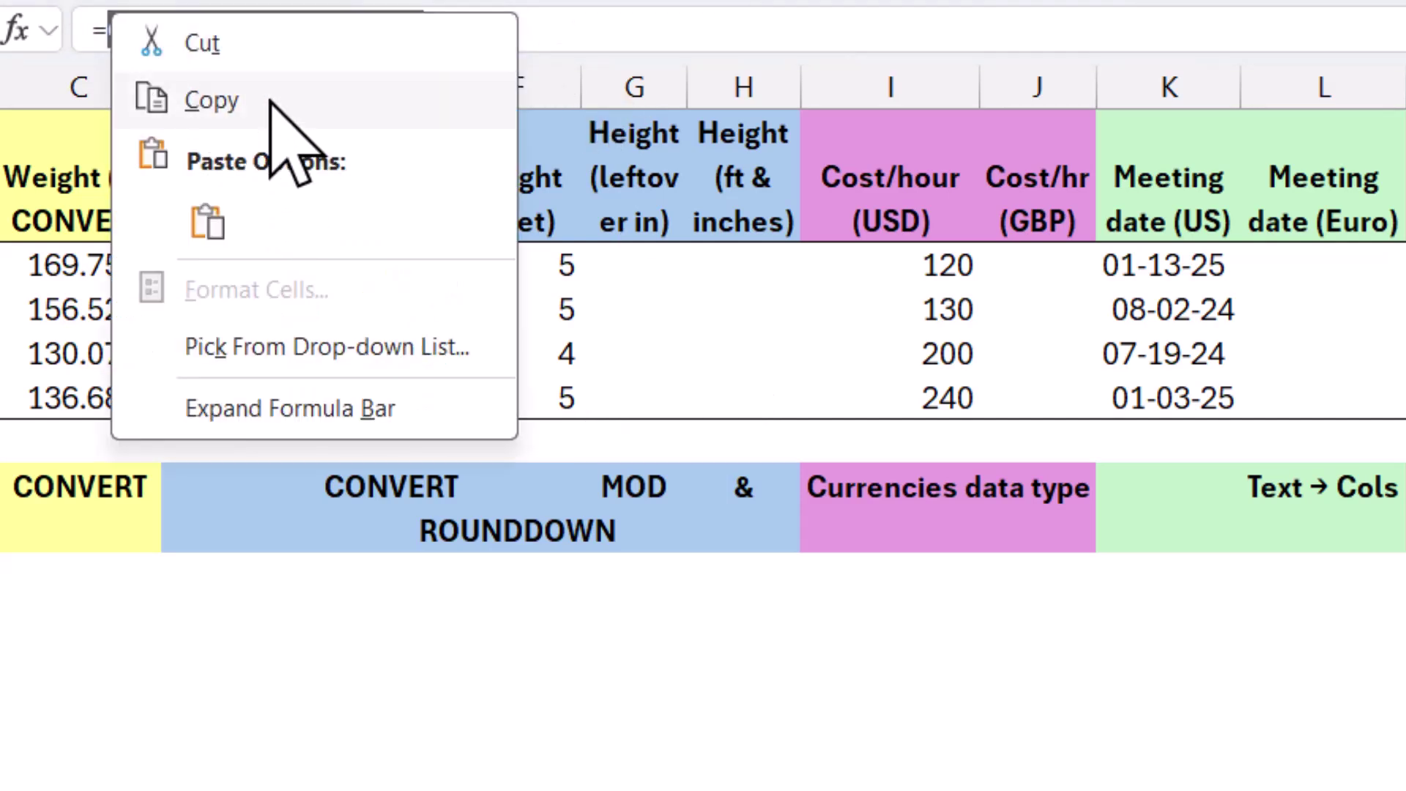
pyautogui.click(211, 101)
pyautogui.click(675, 276)
pyautogui.doubleClick(675, 271)
pyautogui.rightClick(674, 271)
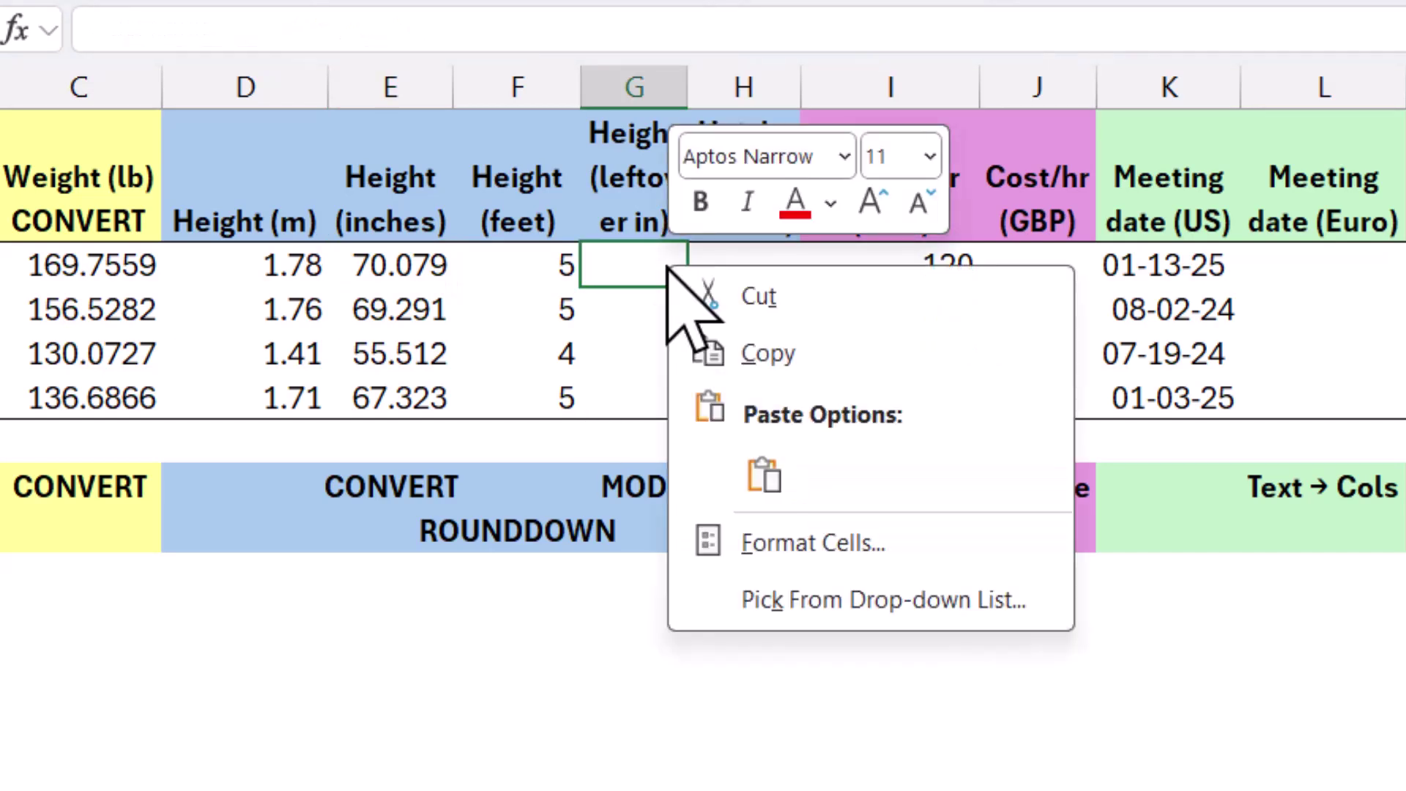
pyautogui.click(768, 471)
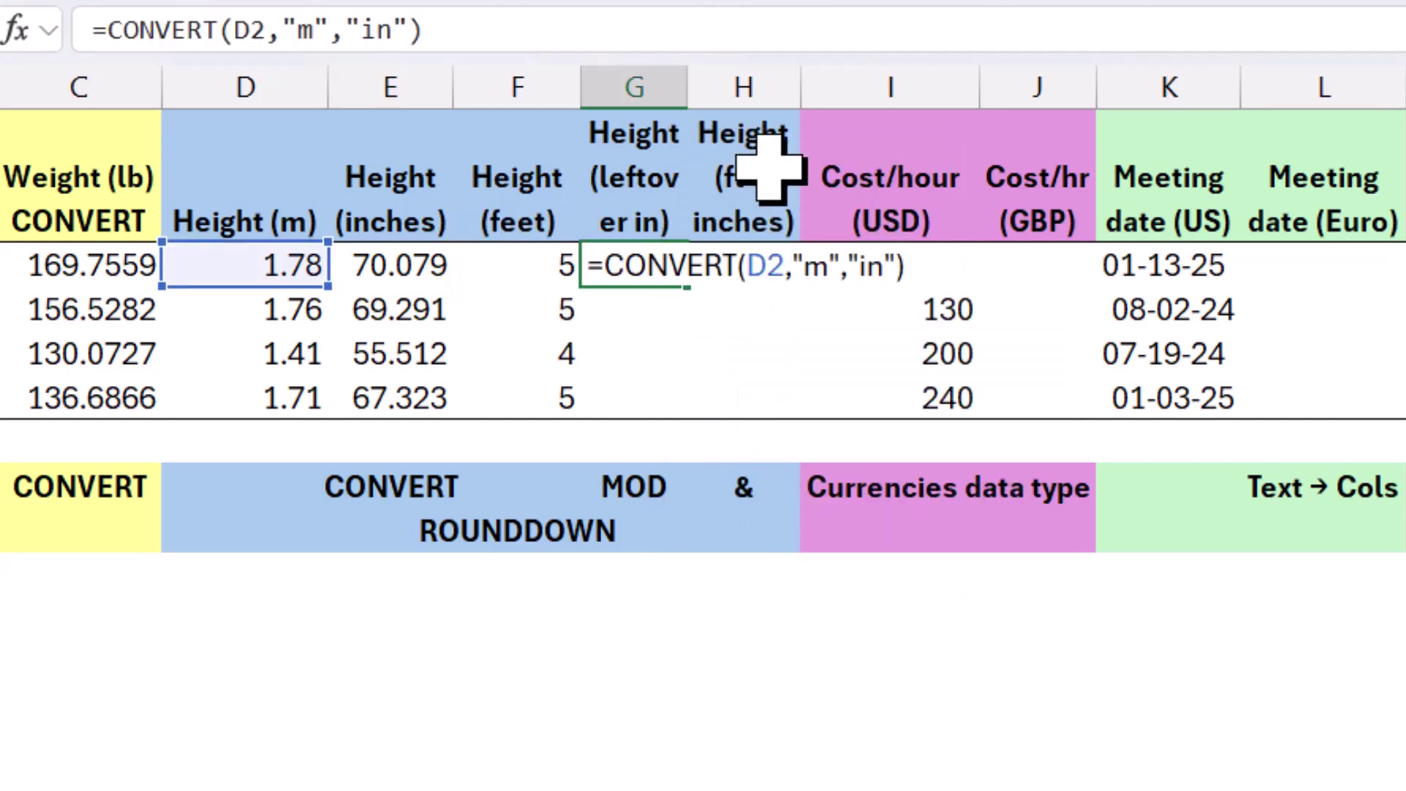
pyautogui.press('Return')
pyautogui.press('Up')
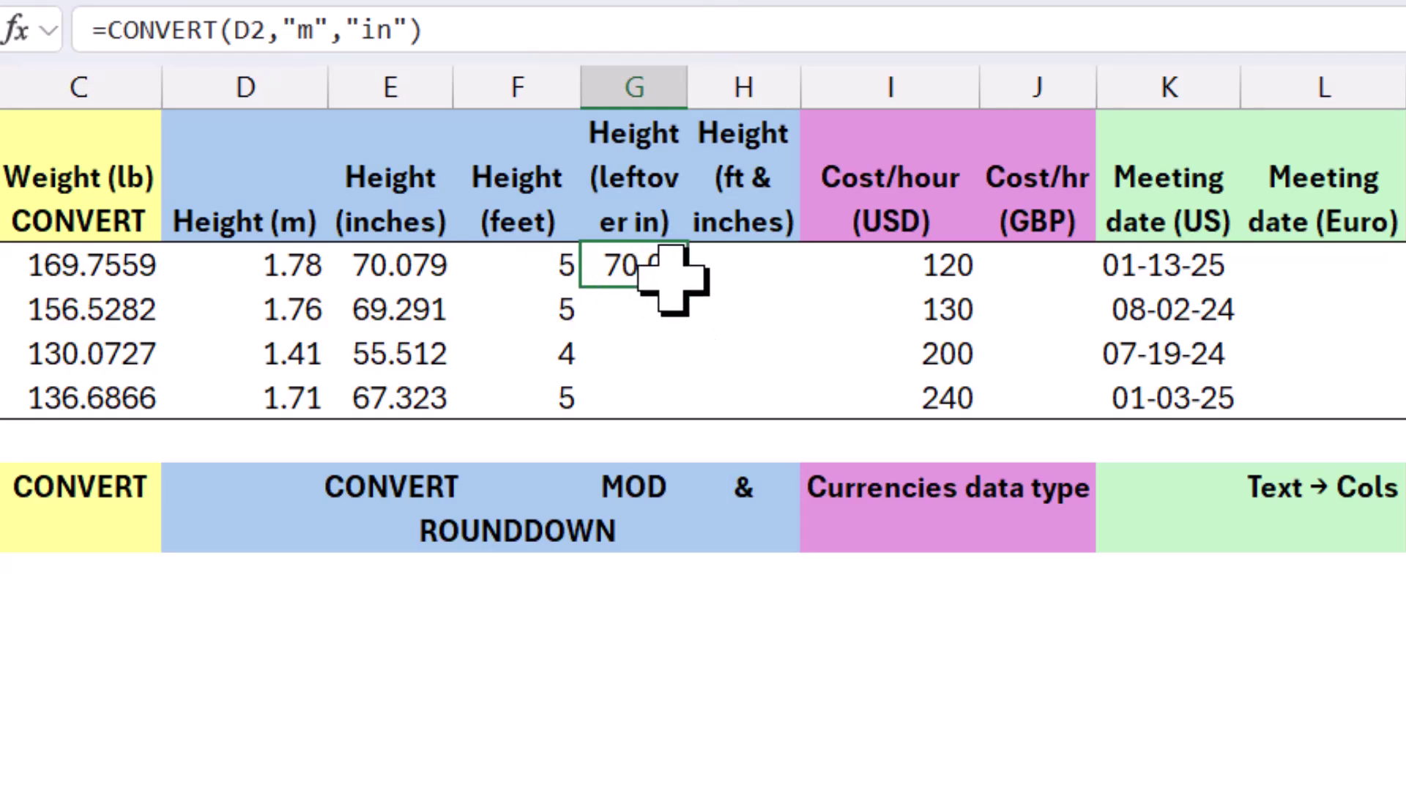
pyautogui.click(662, 313)
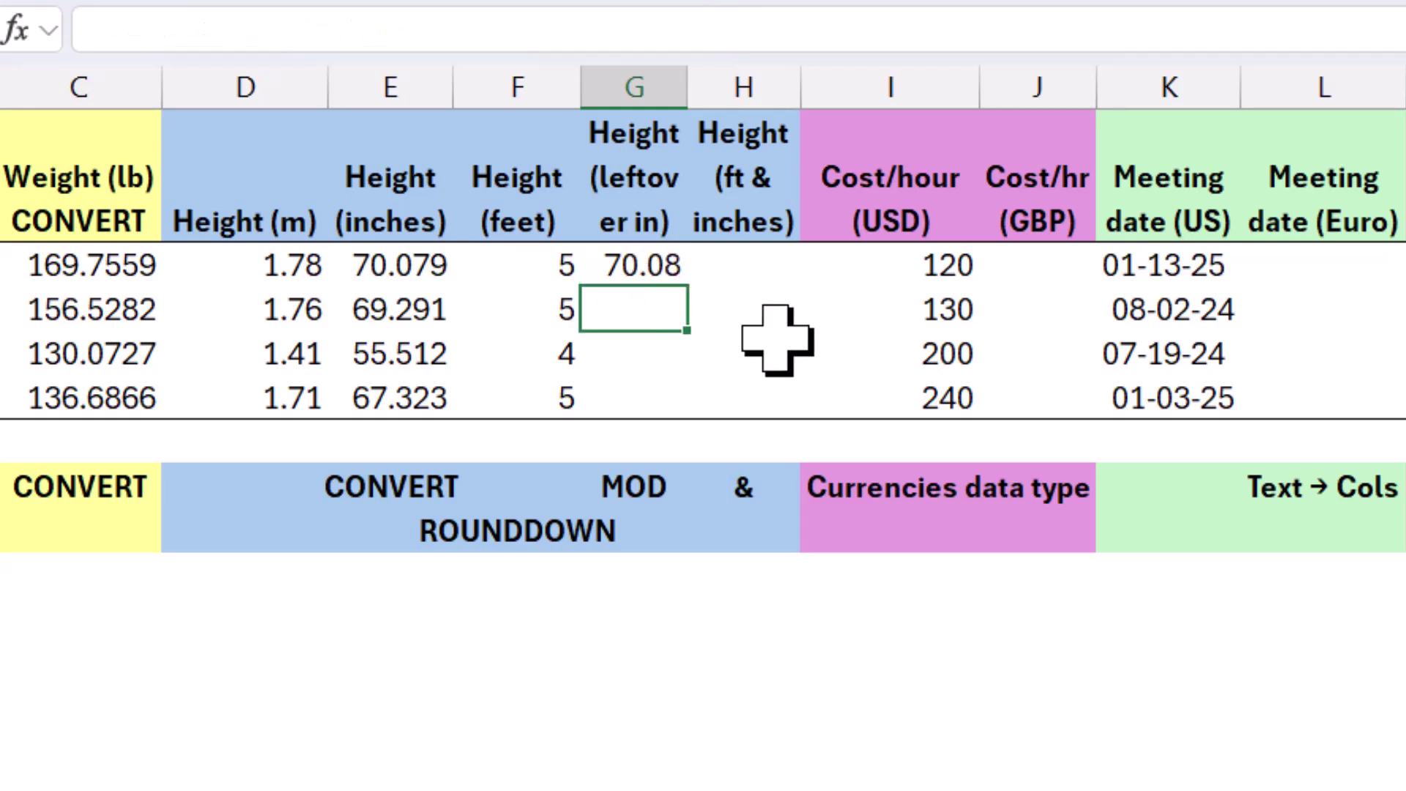
pyautogui.press('Up')
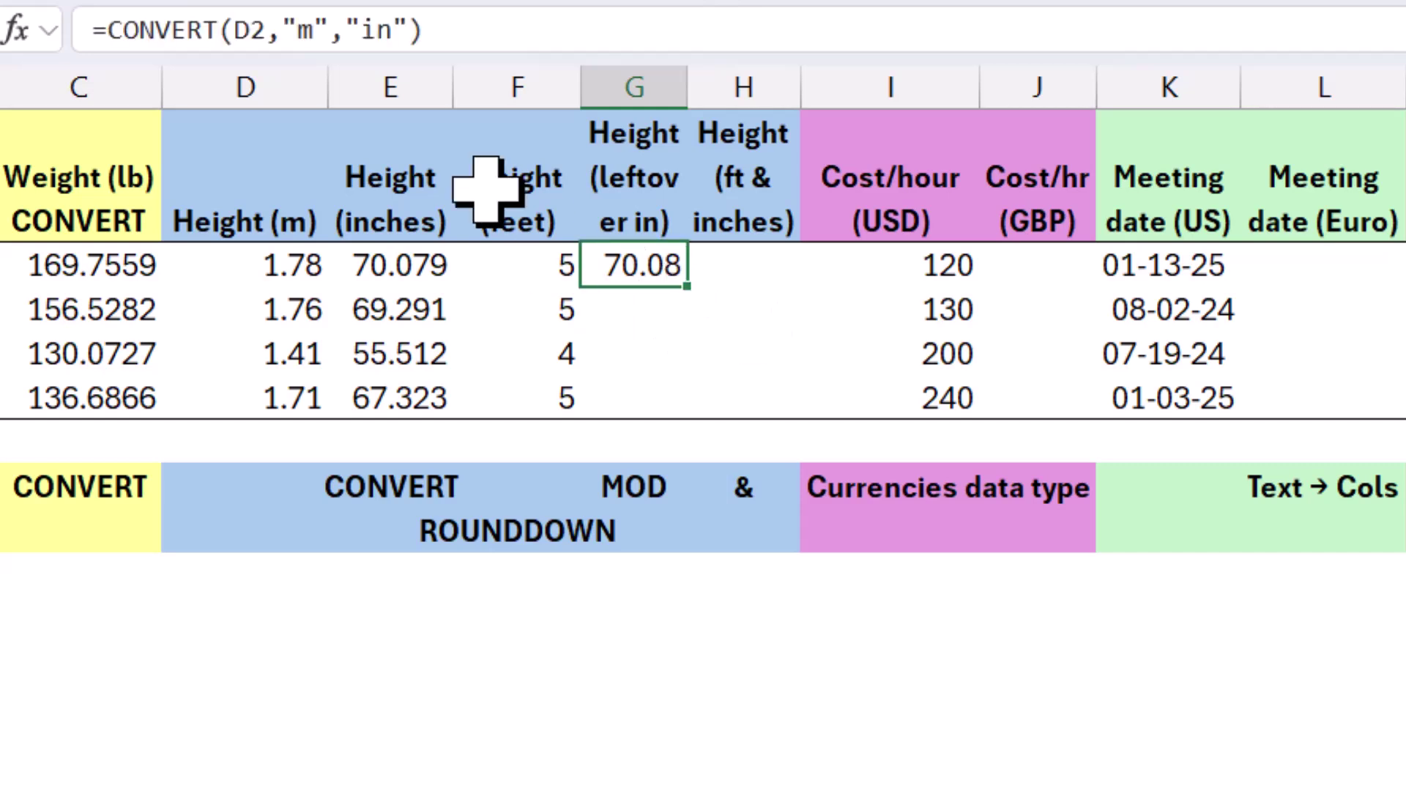
# Wrap G2's inches conversion in MOD(...,12) to get the leftover inches
pyautogui.click(109, 30)
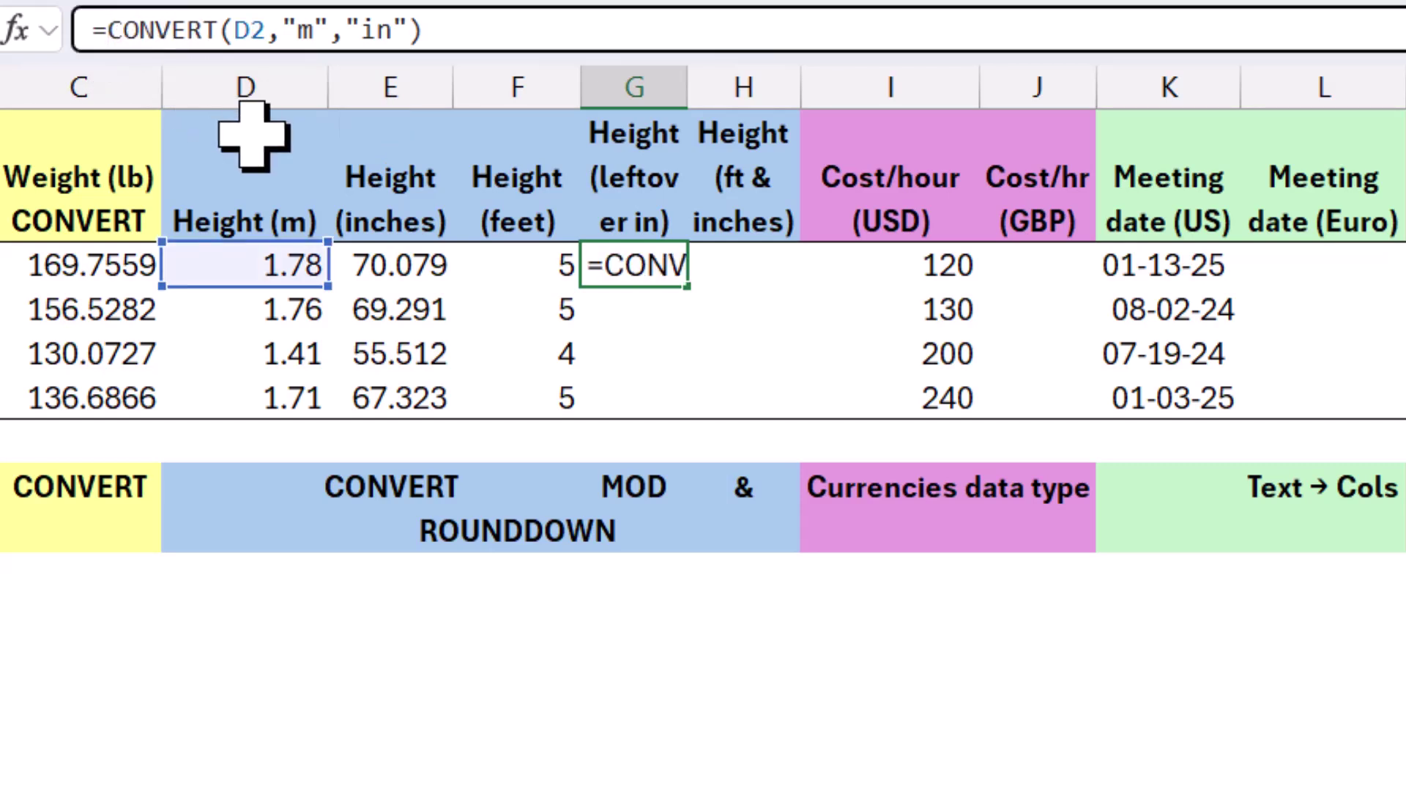
pyautogui.write('mo')
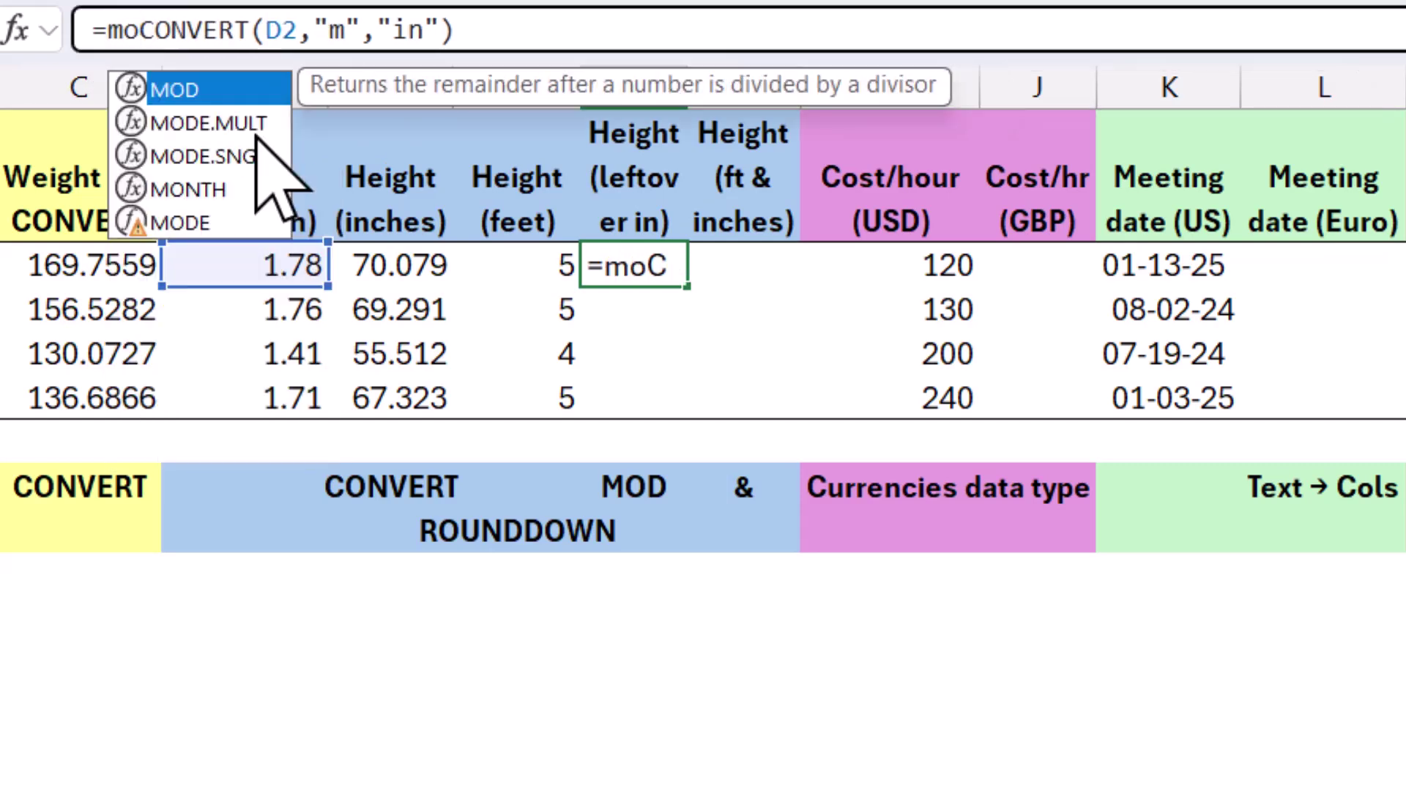
pyautogui.write('d')
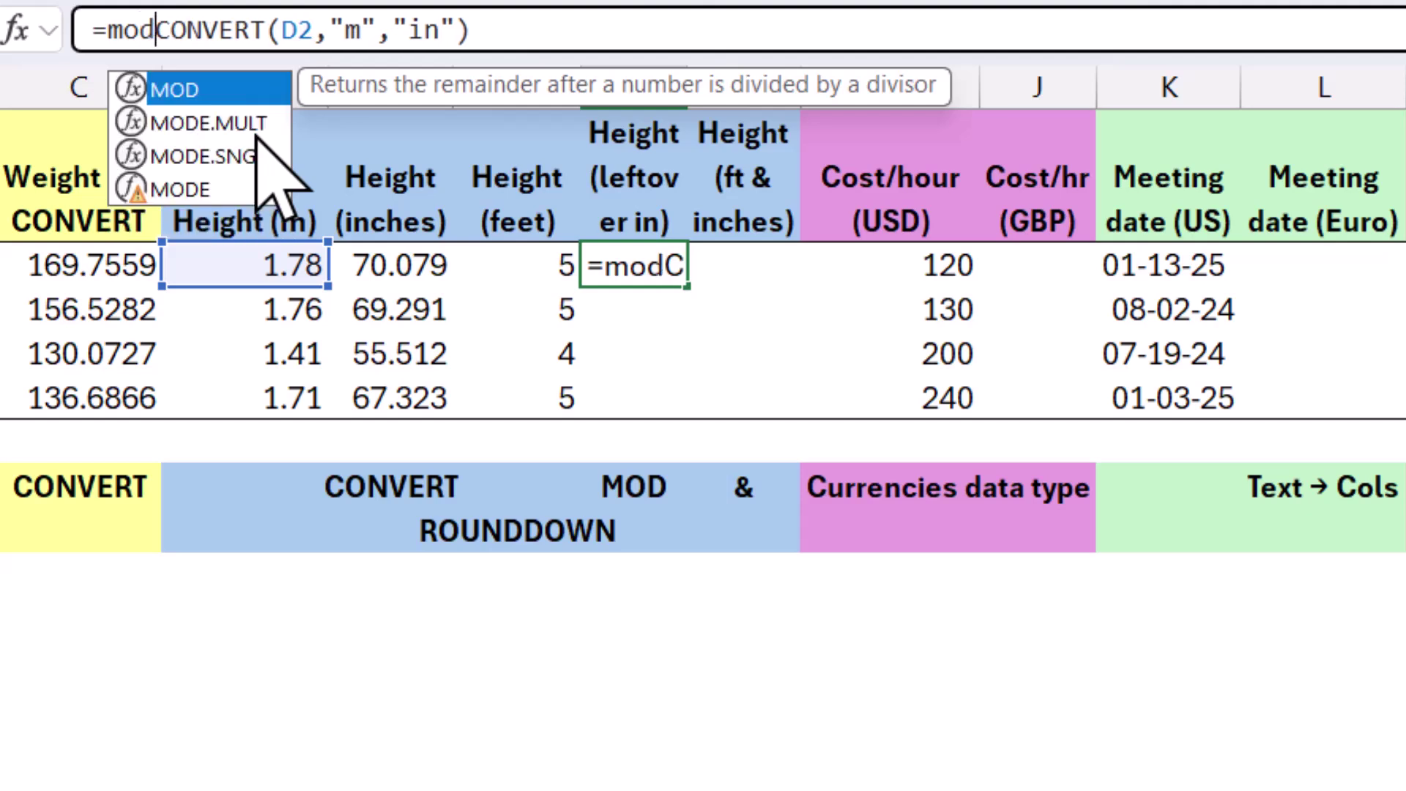
pyautogui.press('Tab')
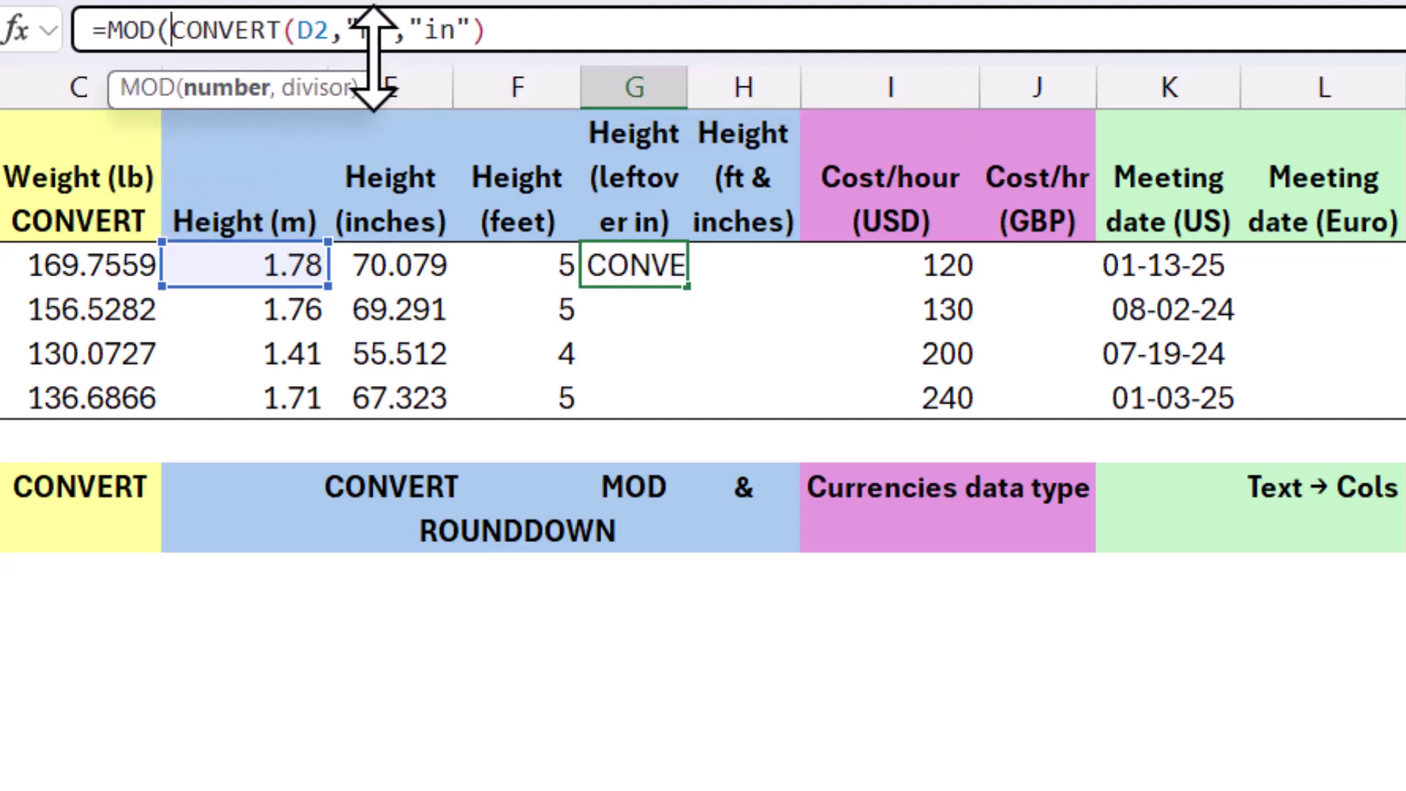
pyautogui.click(504, 33)
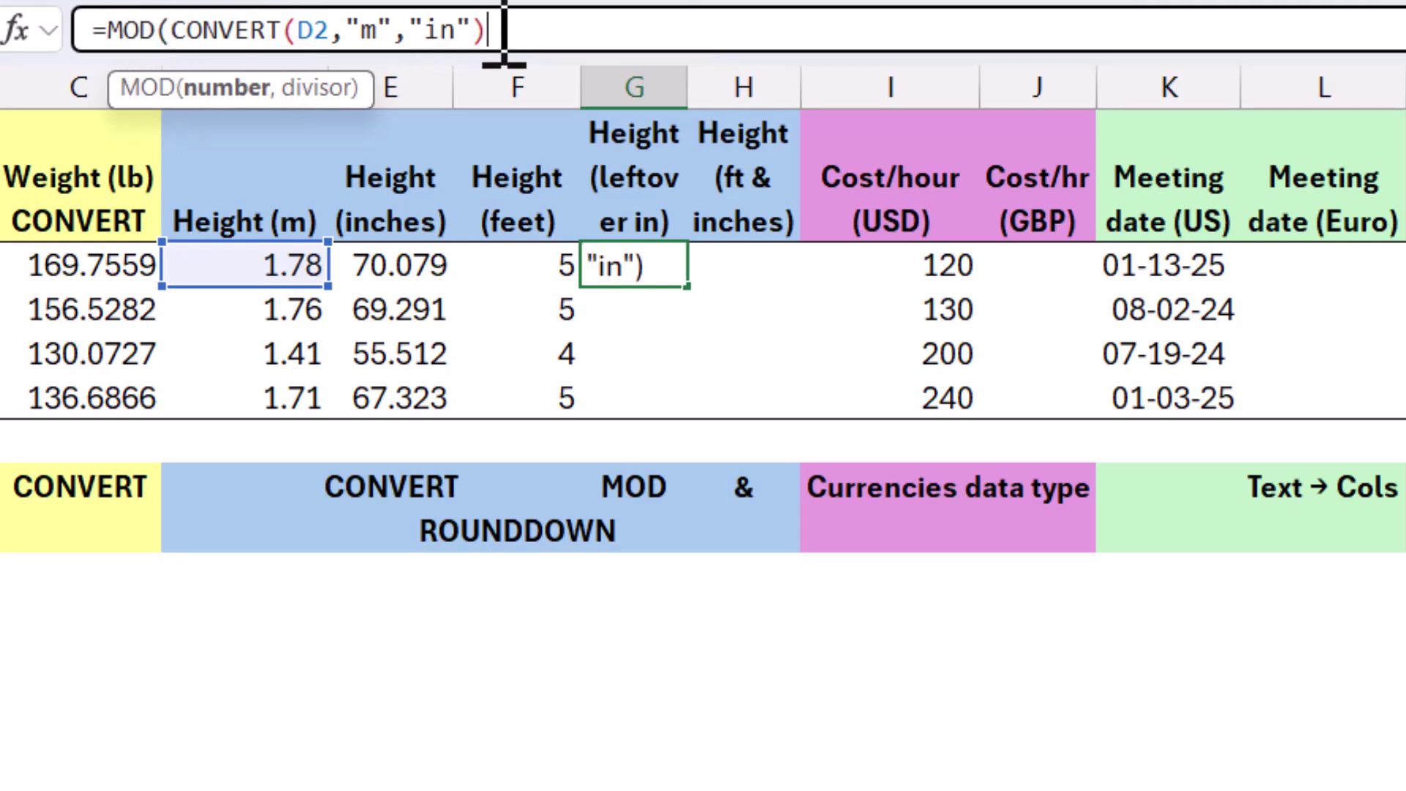
pyautogui.write(',12)')
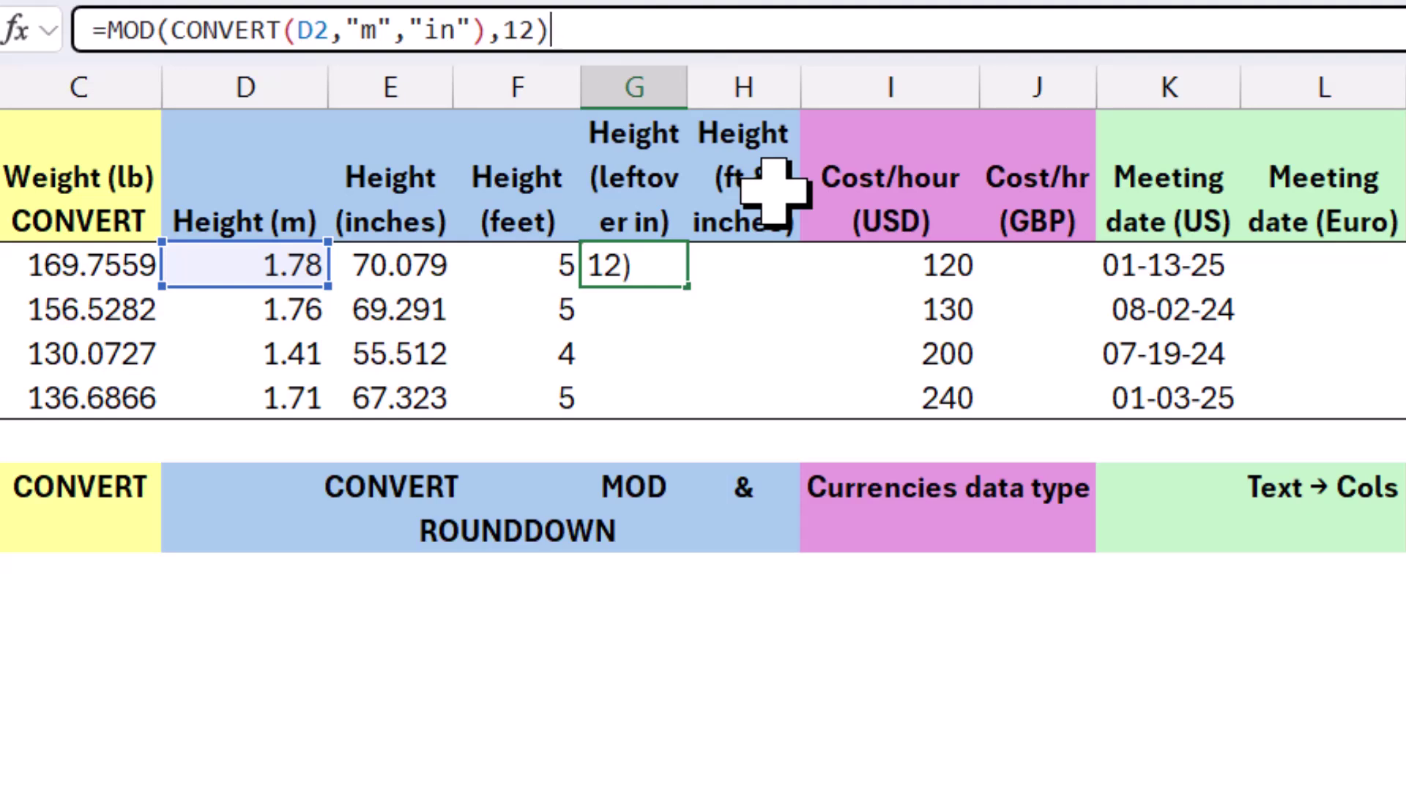
pyautogui.press('Return')
pyautogui.press('Up')
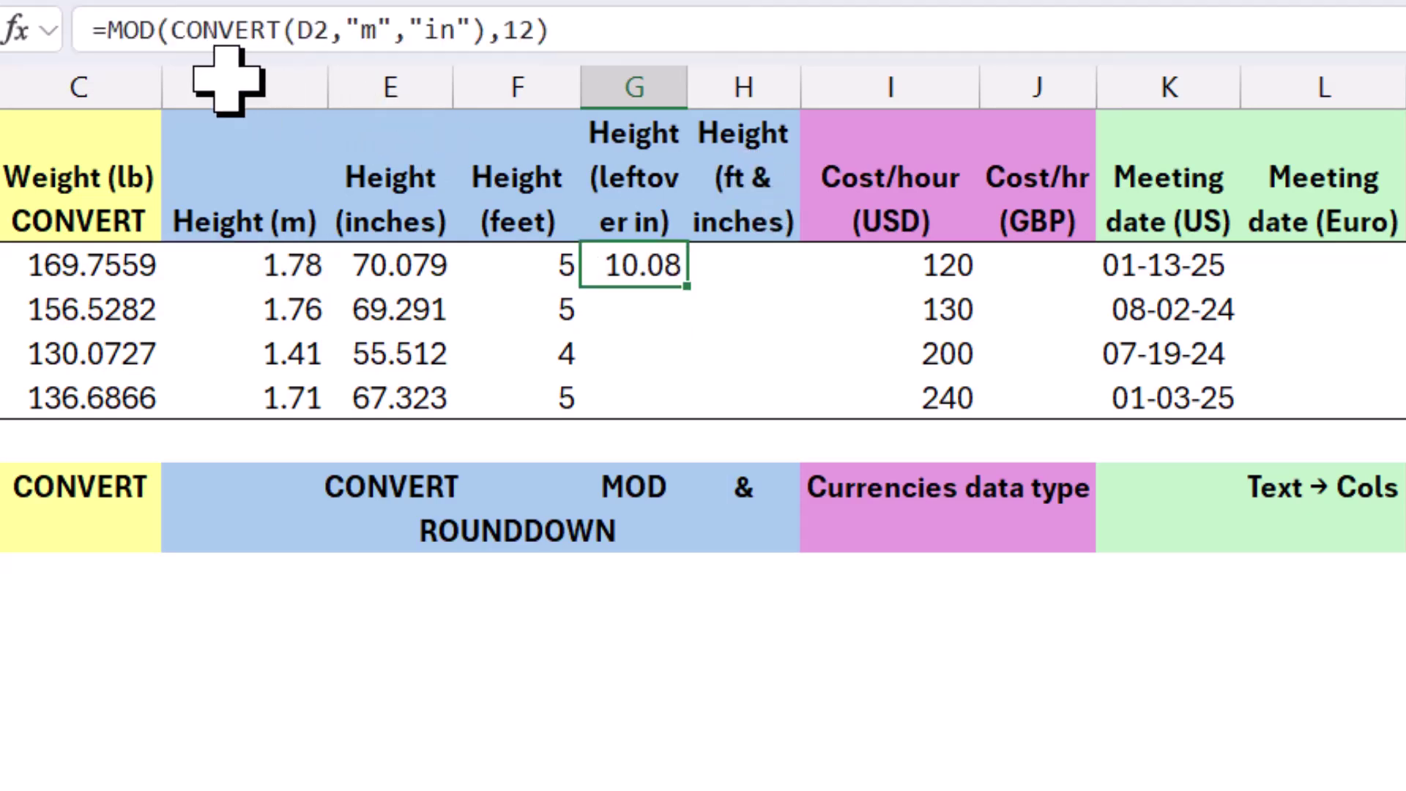
# Round G2 to 0 digits with ROUND and fill it down to G5, giving 10, 9, 8, 7
pyautogui.click(110, 31)
pyautogui.write('roun')
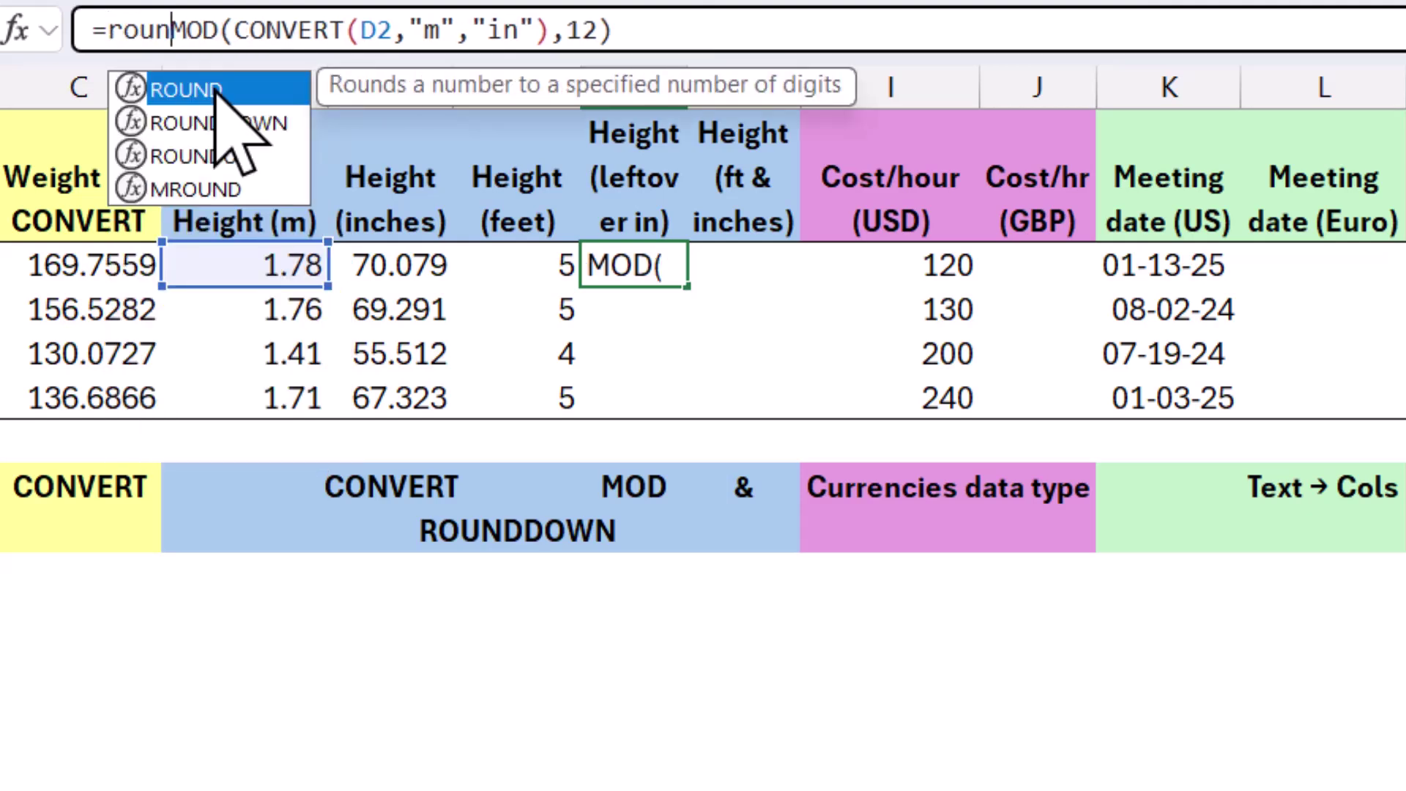
pyautogui.press('Tab')
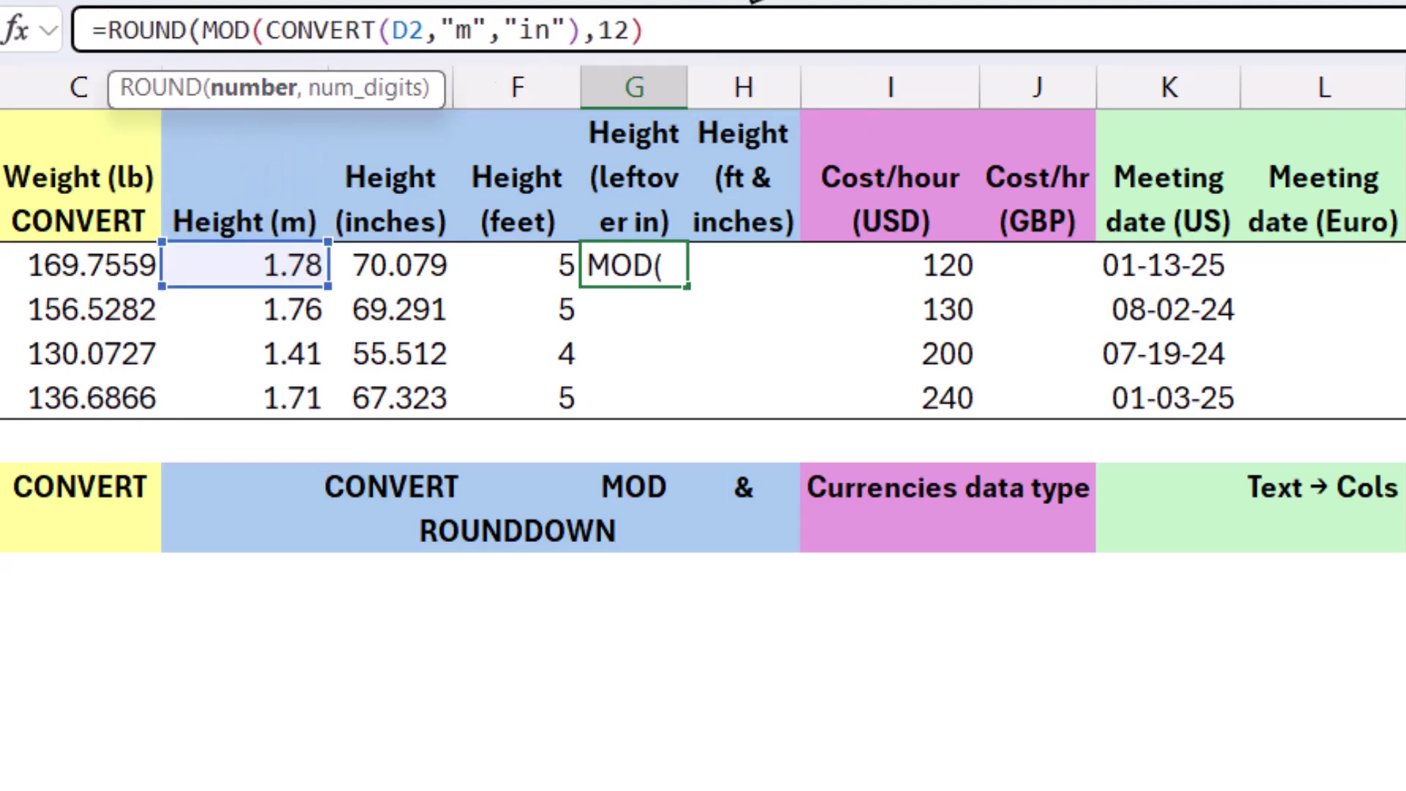
pyautogui.click(789, 30)
pyautogui.write(',0')
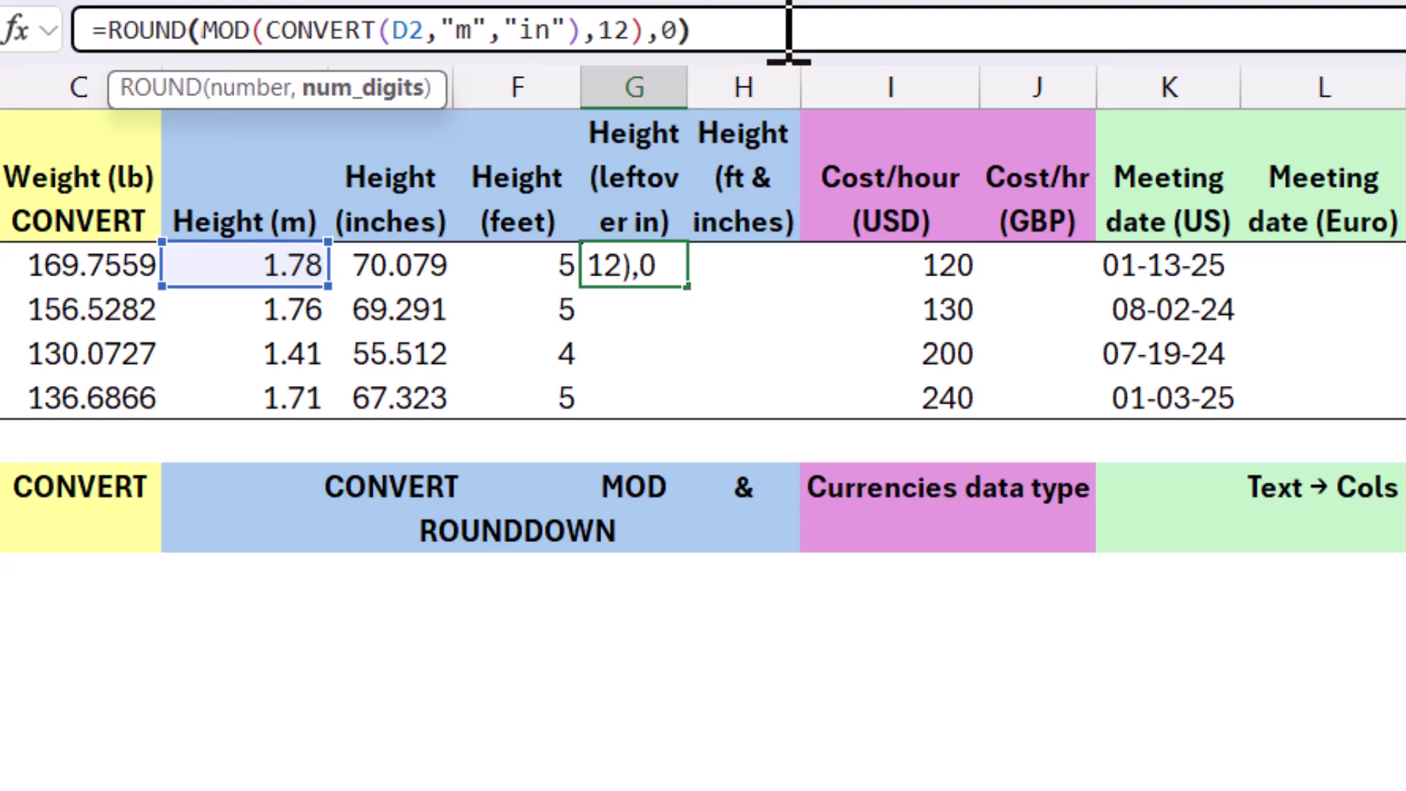
pyautogui.press('Return')
pyautogui.press('Up')
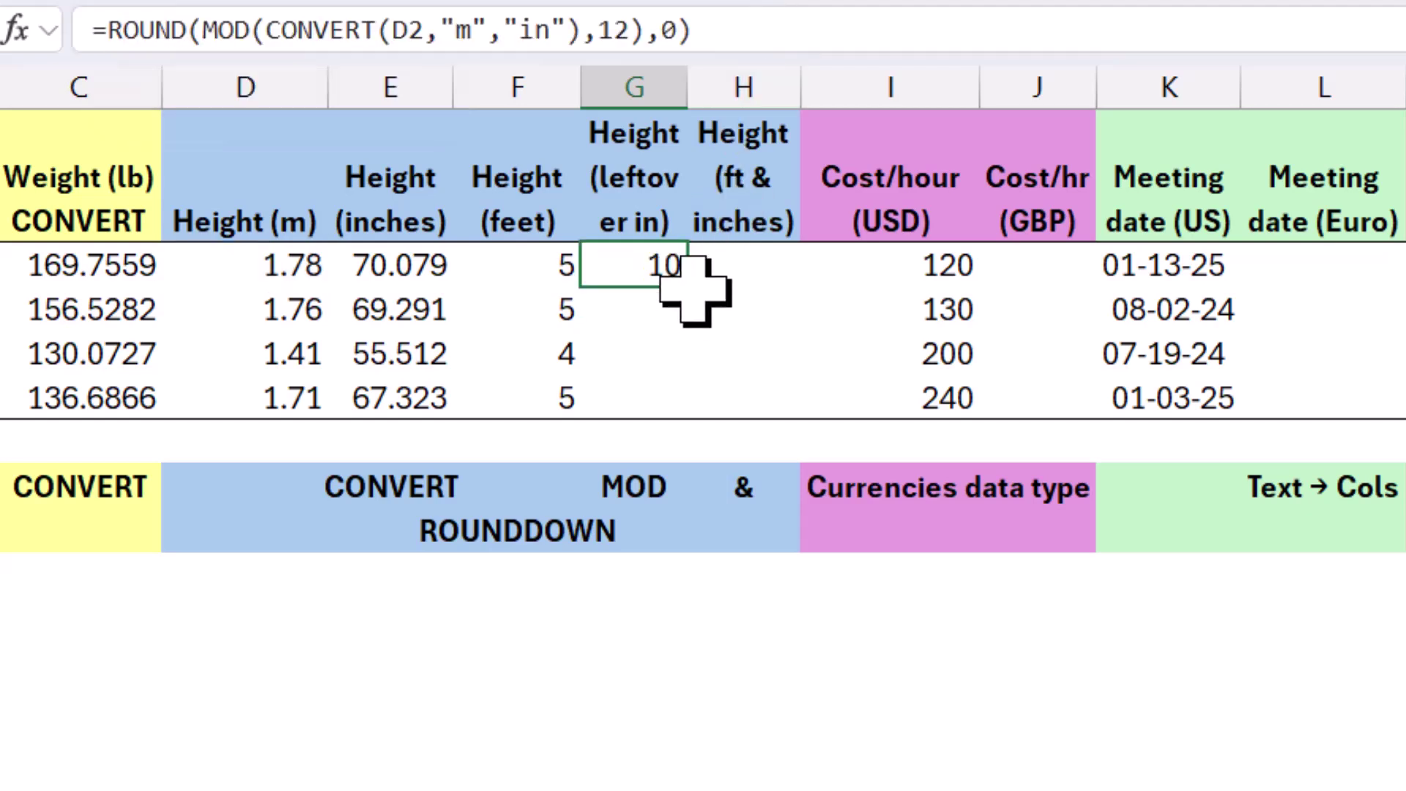
pyautogui.moveTo(697, 285); pyautogui.dragTo(709, 402)
pyautogui.click(741, 260)
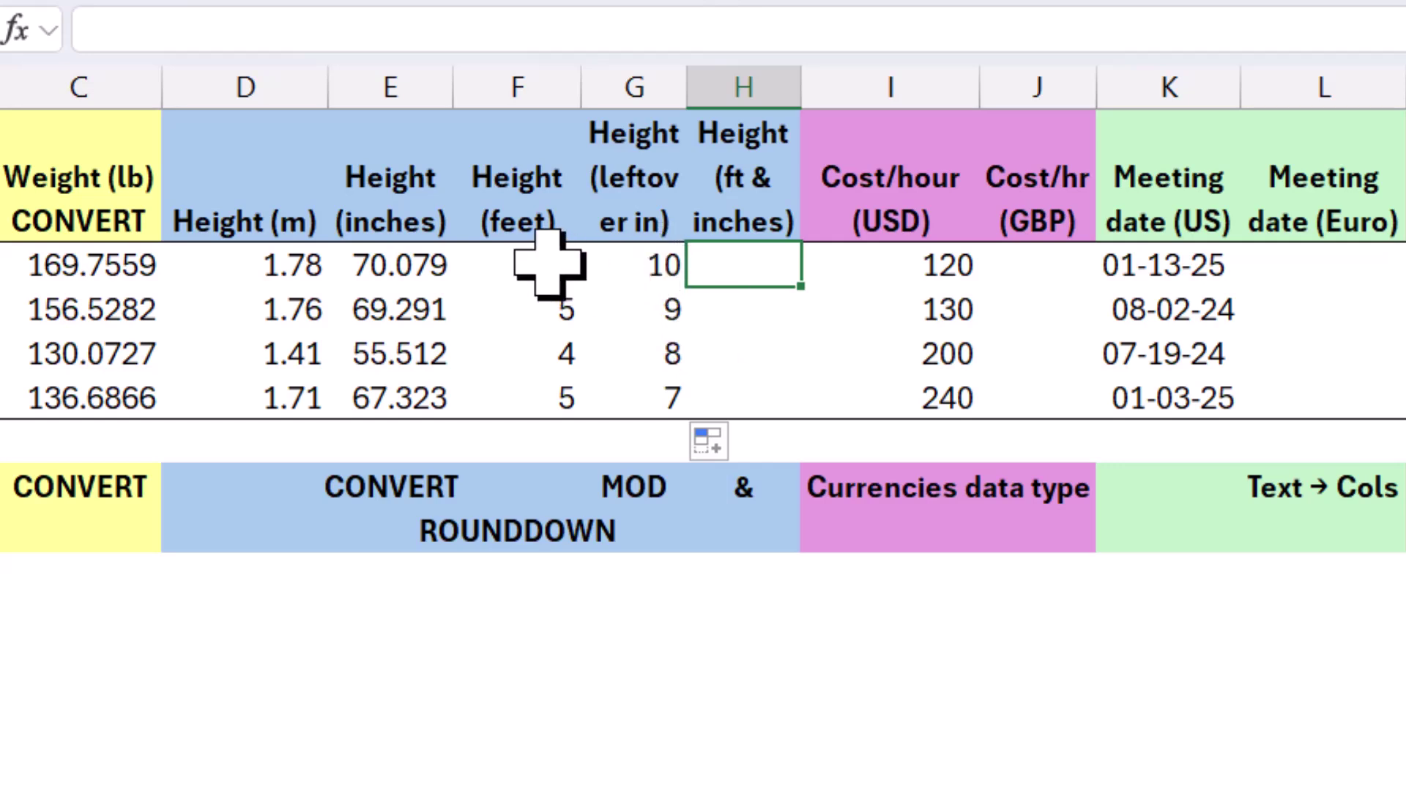
# Copy the formula text of G2 and then F2 from the formula bar
pyautogui.click(512, 272)
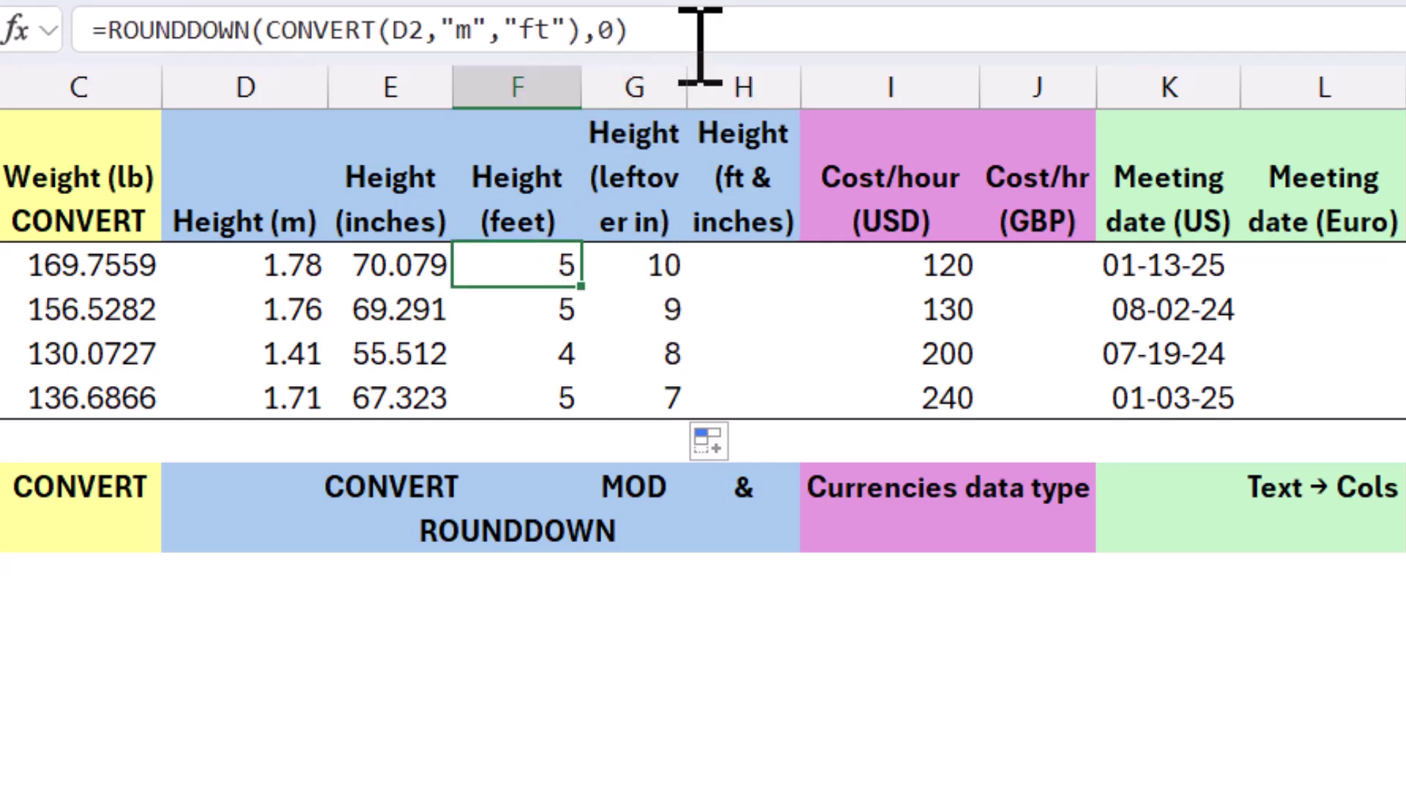
pyautogui.click(621, 265)
pyautogui.moveTo(684, 29); pyautogui.dragTo(116, 44)
pyautogui.rightClick(115, 44)
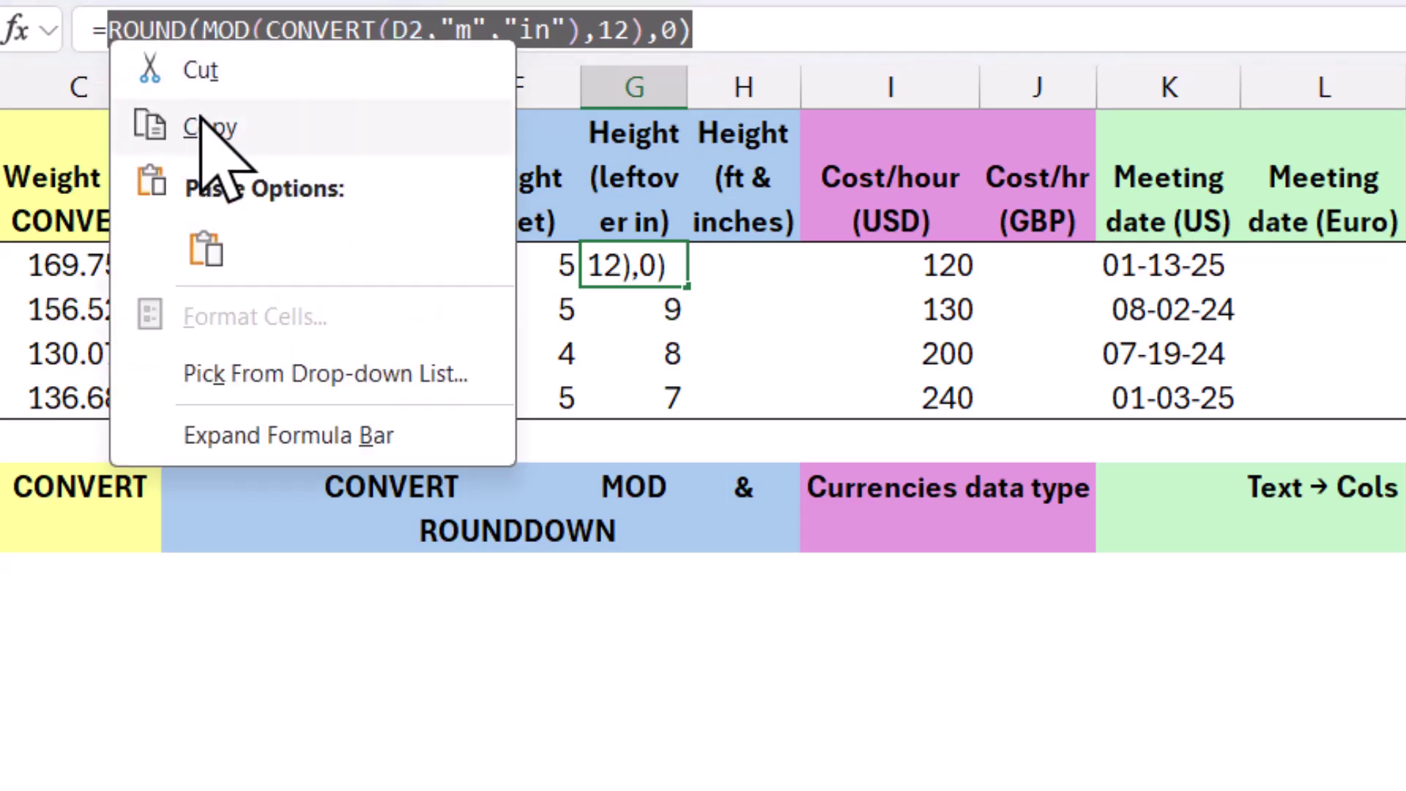
pyautogui.click(138, 127)
pyautogui.press('Escape')
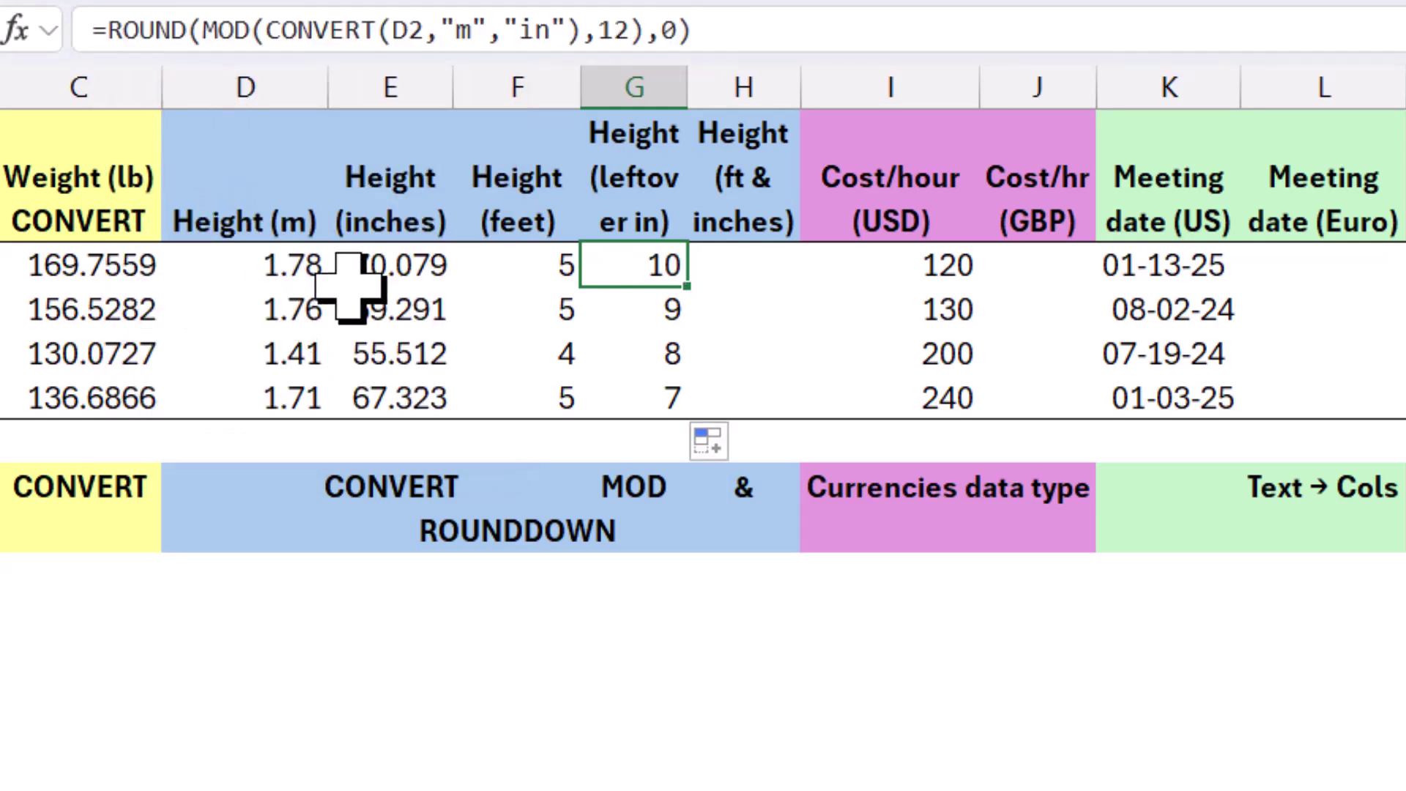
pyautogui.click(372, 267)
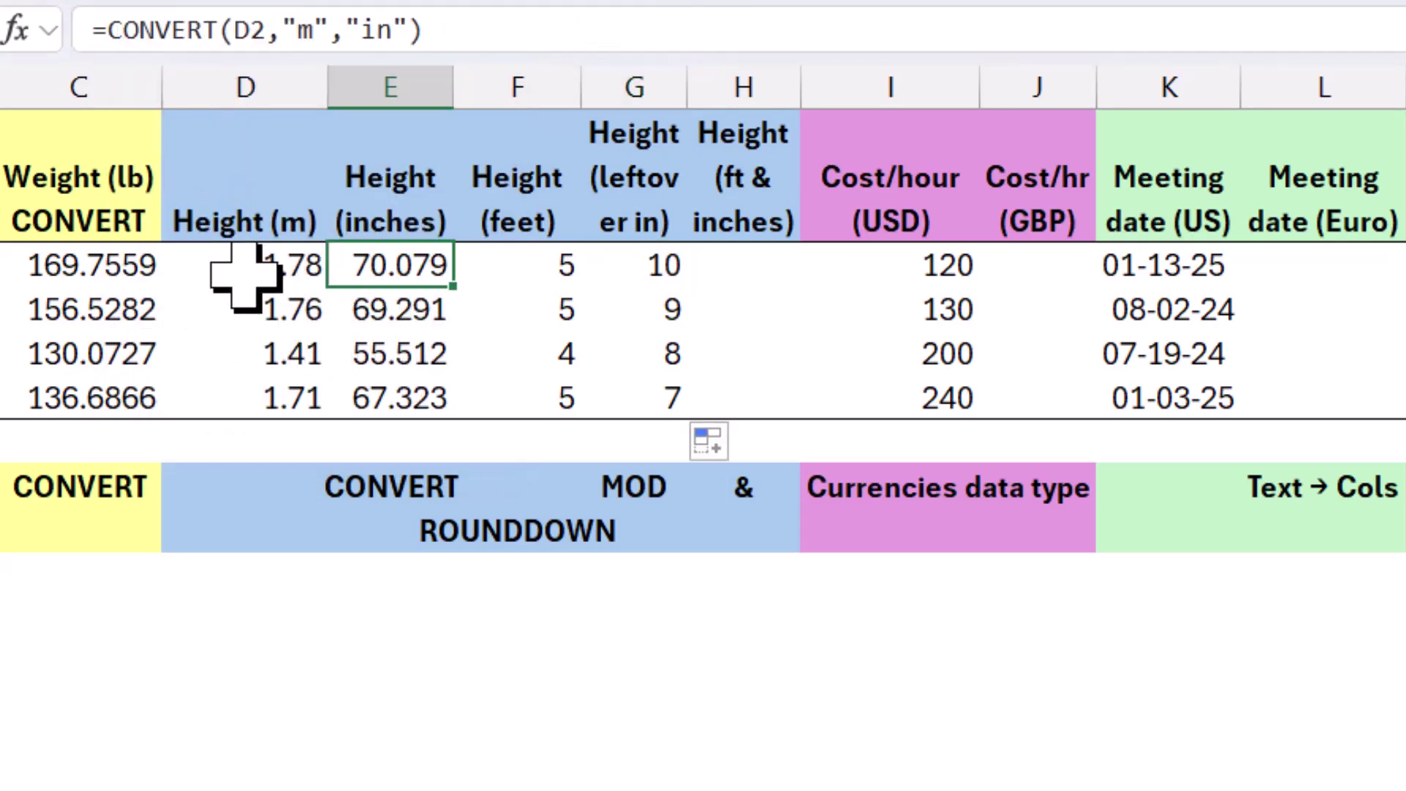
pyautogui.click(513, 267)
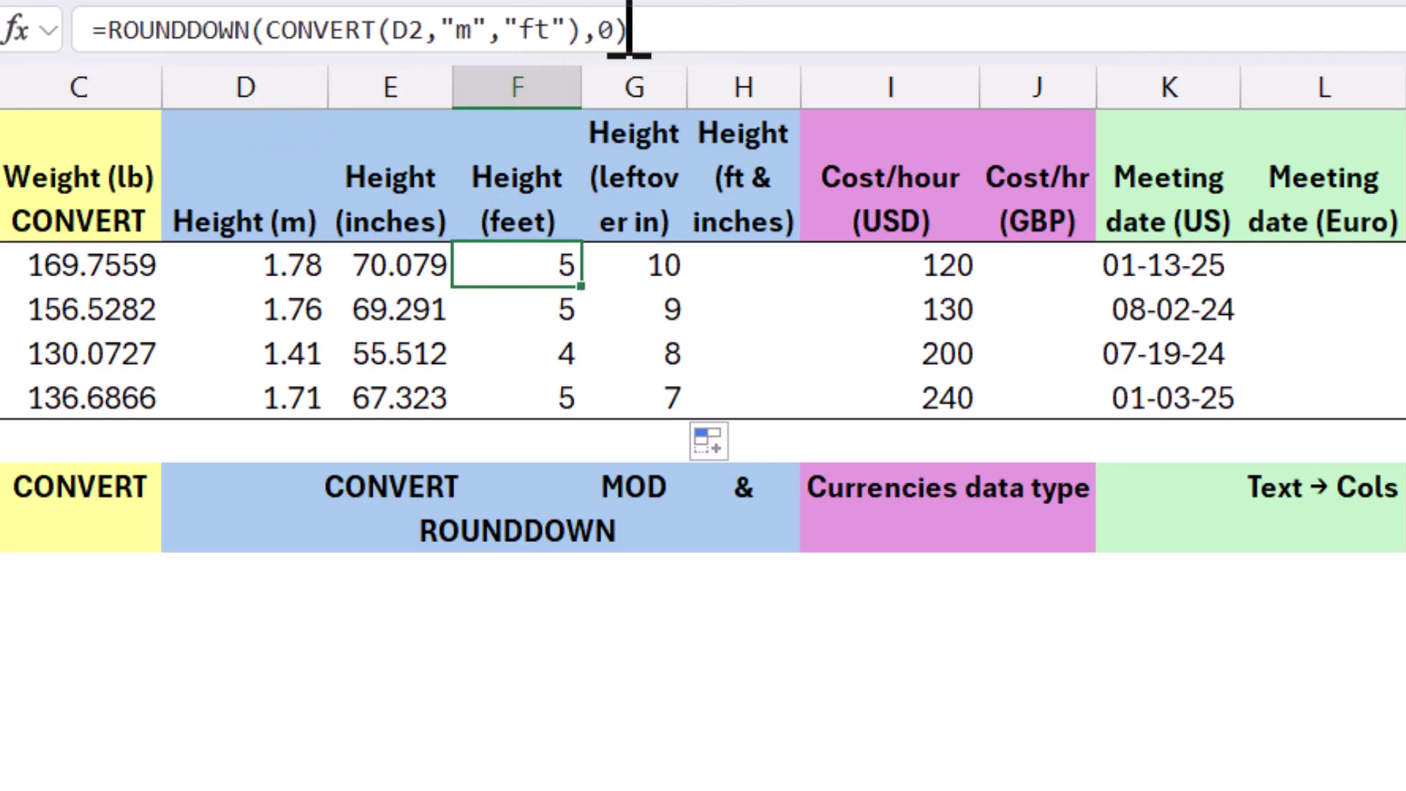
pyautogui.moveTo(635, 30); pyautogui.dragTo(93, 30)
pyautogui.rightClick(202, 29)
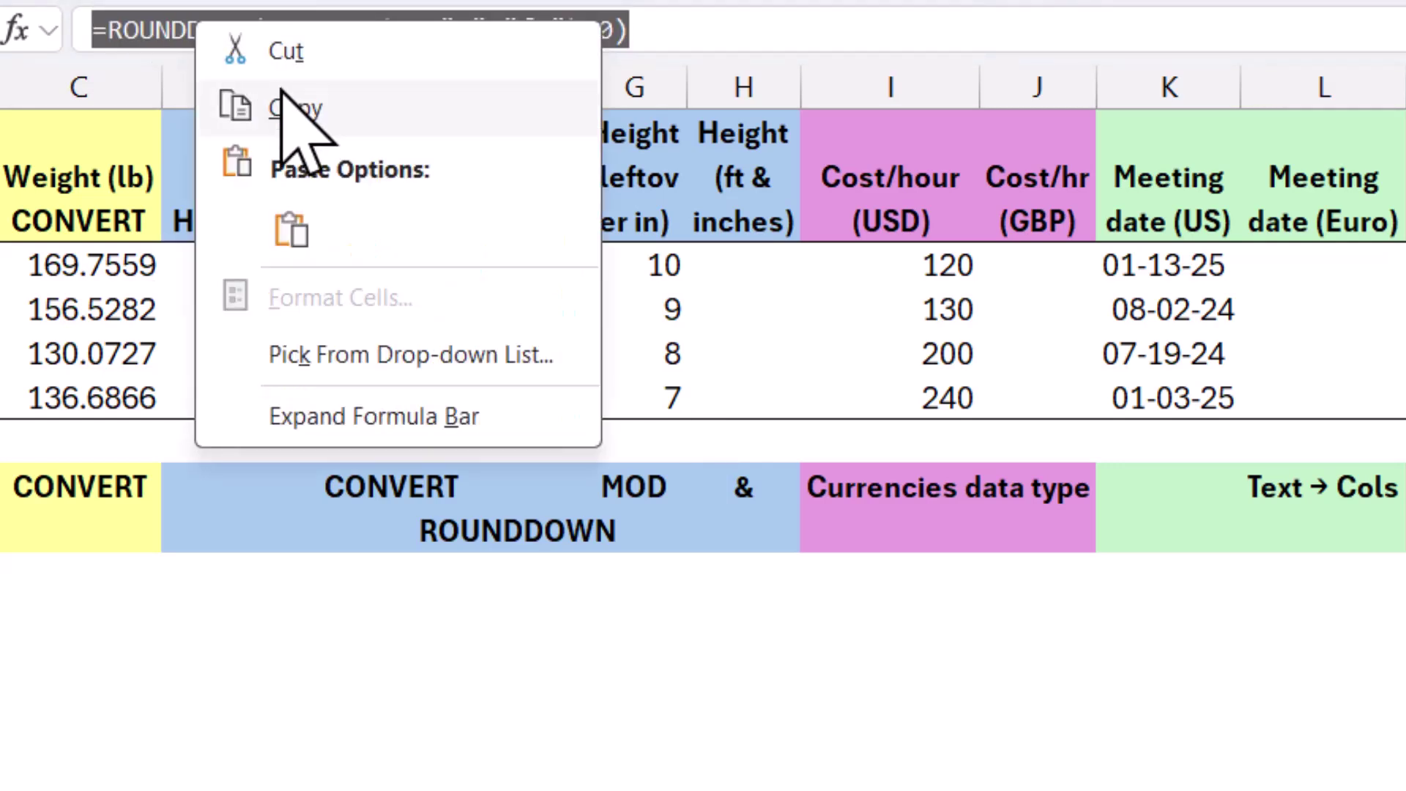
pyautogui.click(296, 107)
pyautogui.press('Escape')
# Begin H2 with the pasted ROUNDDOWN feet formula followed by &" ft and "&
pyautogui.click(748, 271)
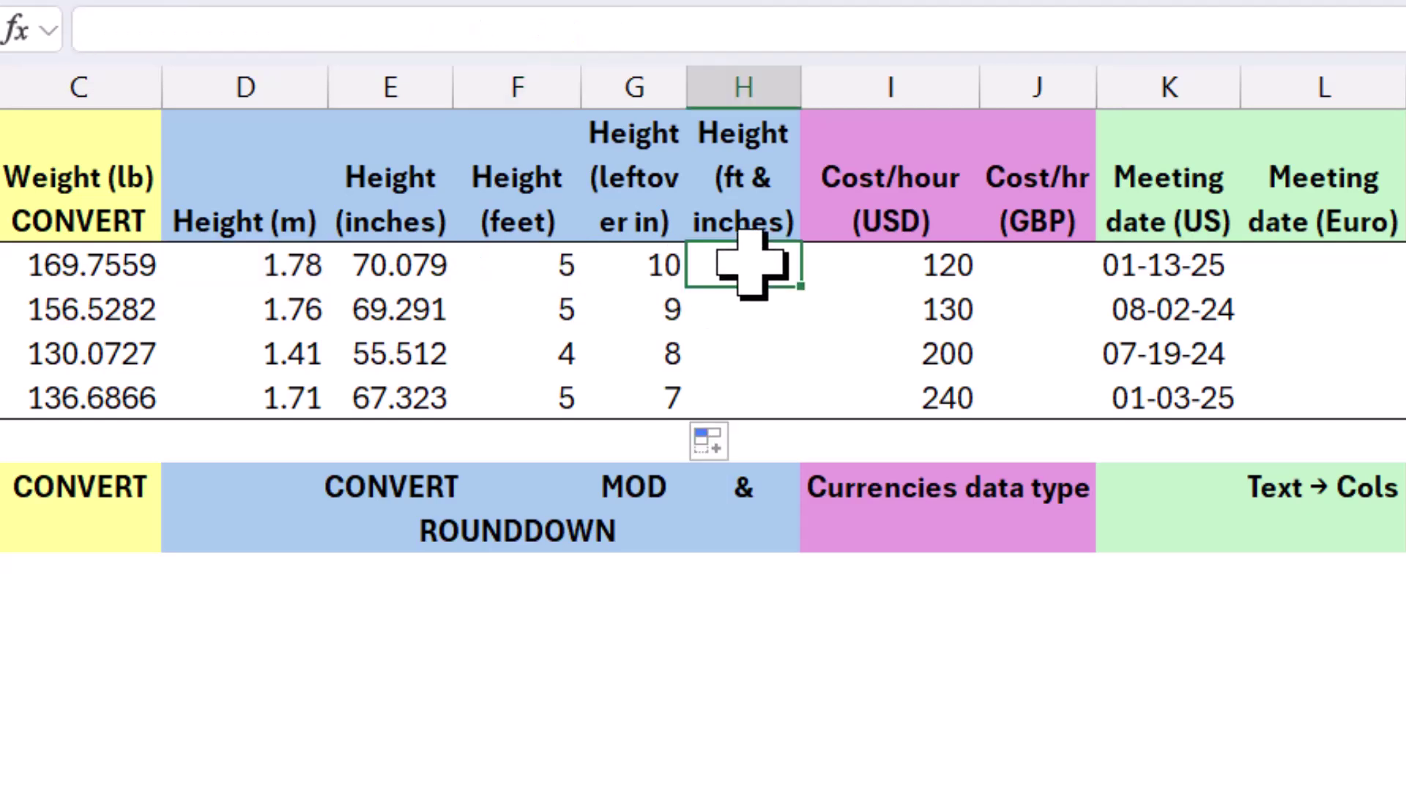
pyautogui.click(521, 37)
pyautogui.rightClick(521, 40)
pyautogui.click(619, 256)
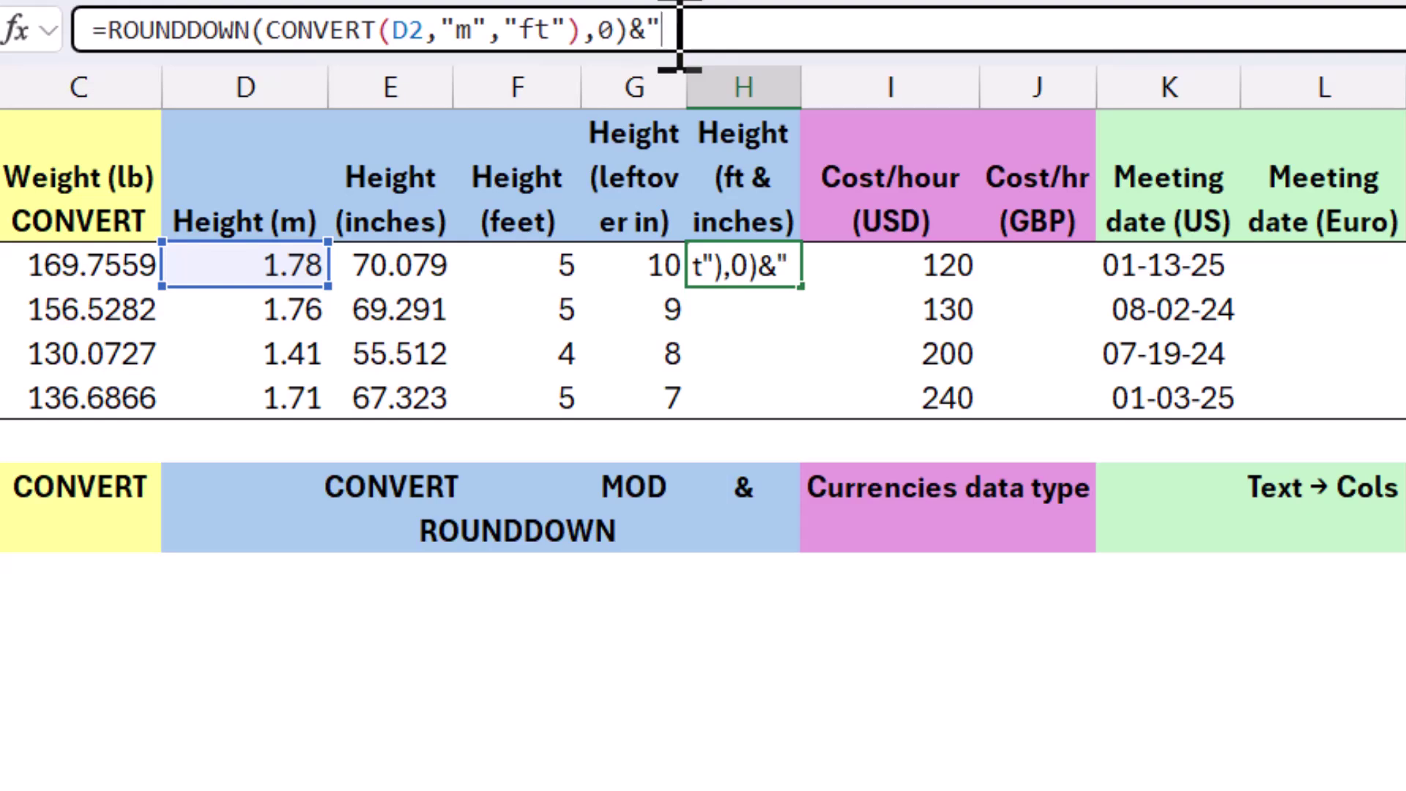
pyautogui.write('&" ft and')
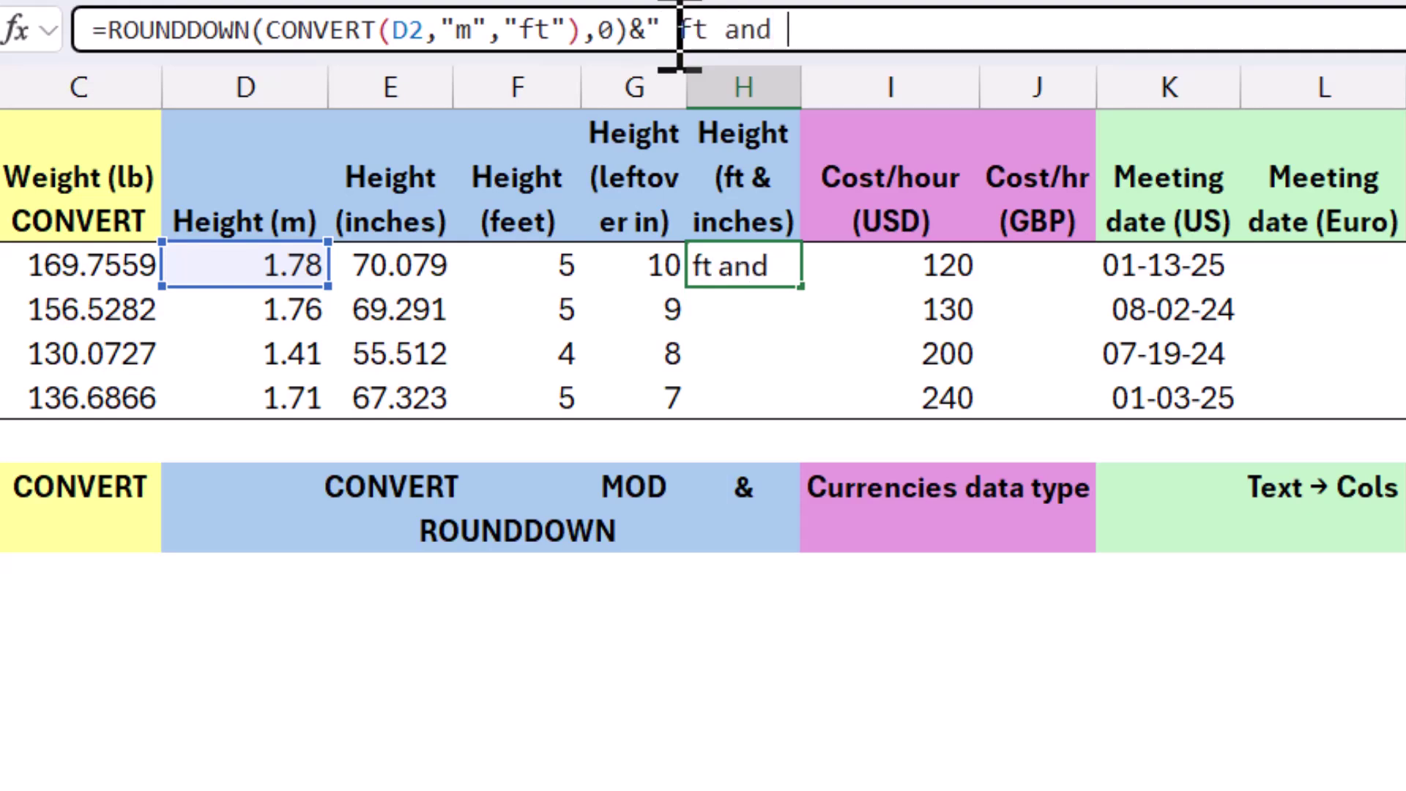
pyautogui.write(' "&')
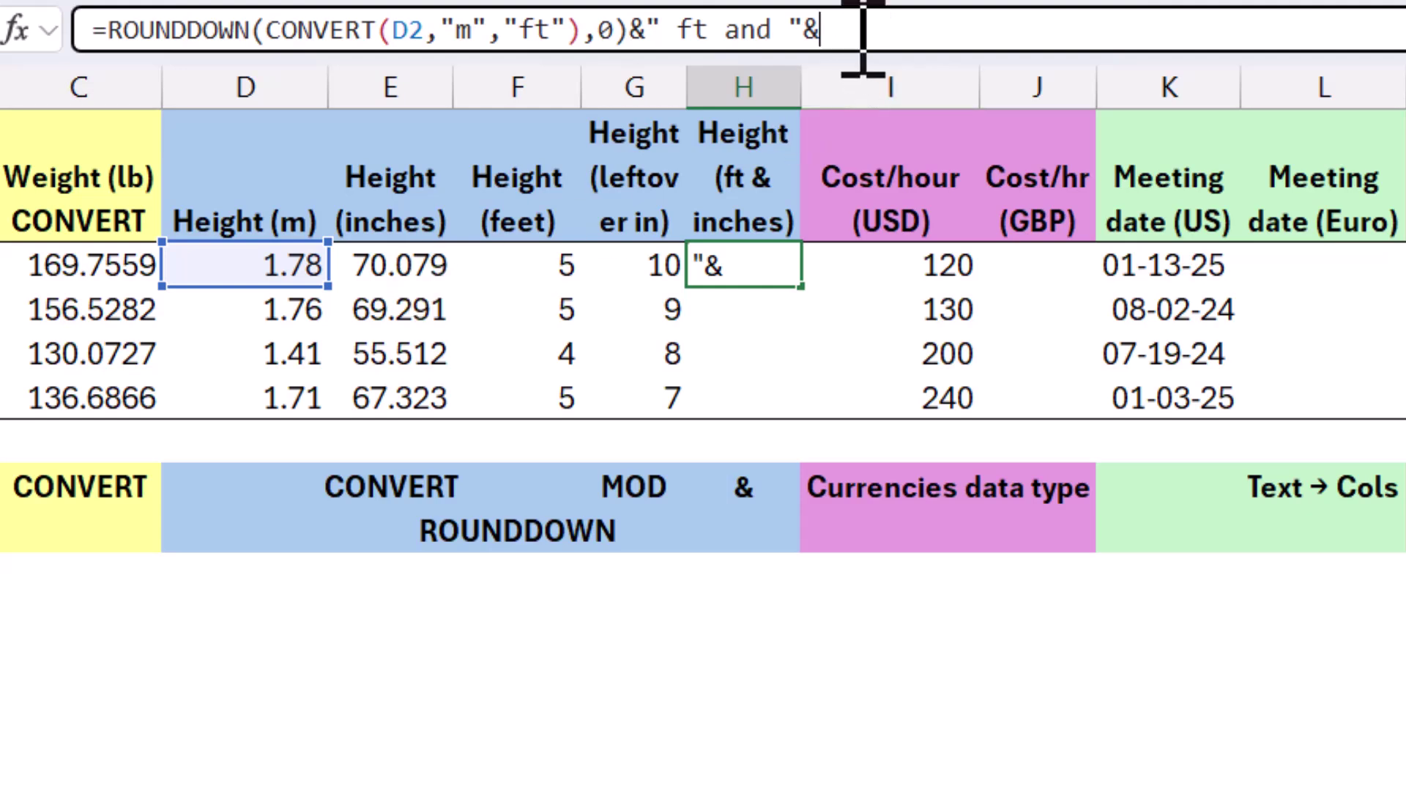
# Finish H2 by inserting the leftover-inches formula from clipboard history plus the inches text
pyautogui.press('super+v')
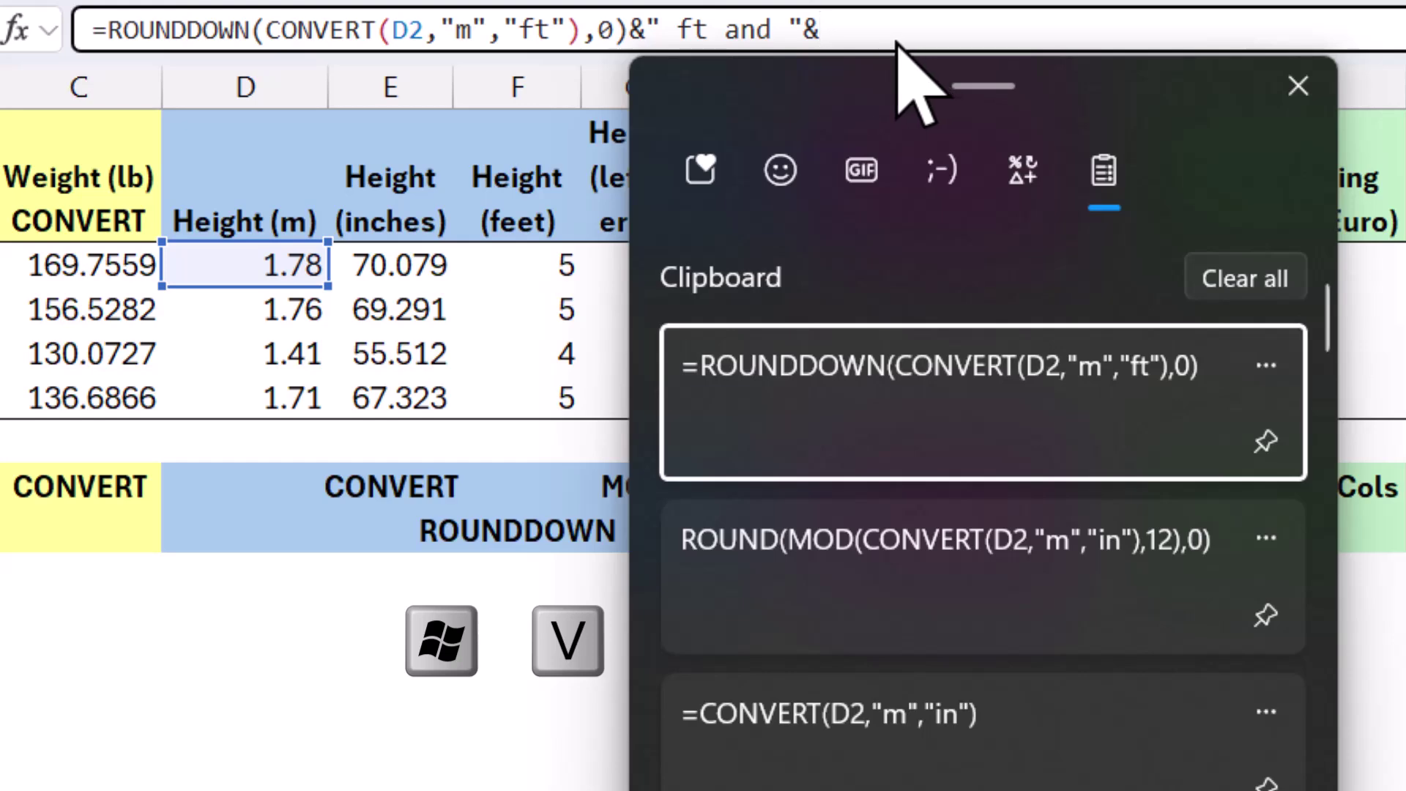
pyautogui.click(949, 583)
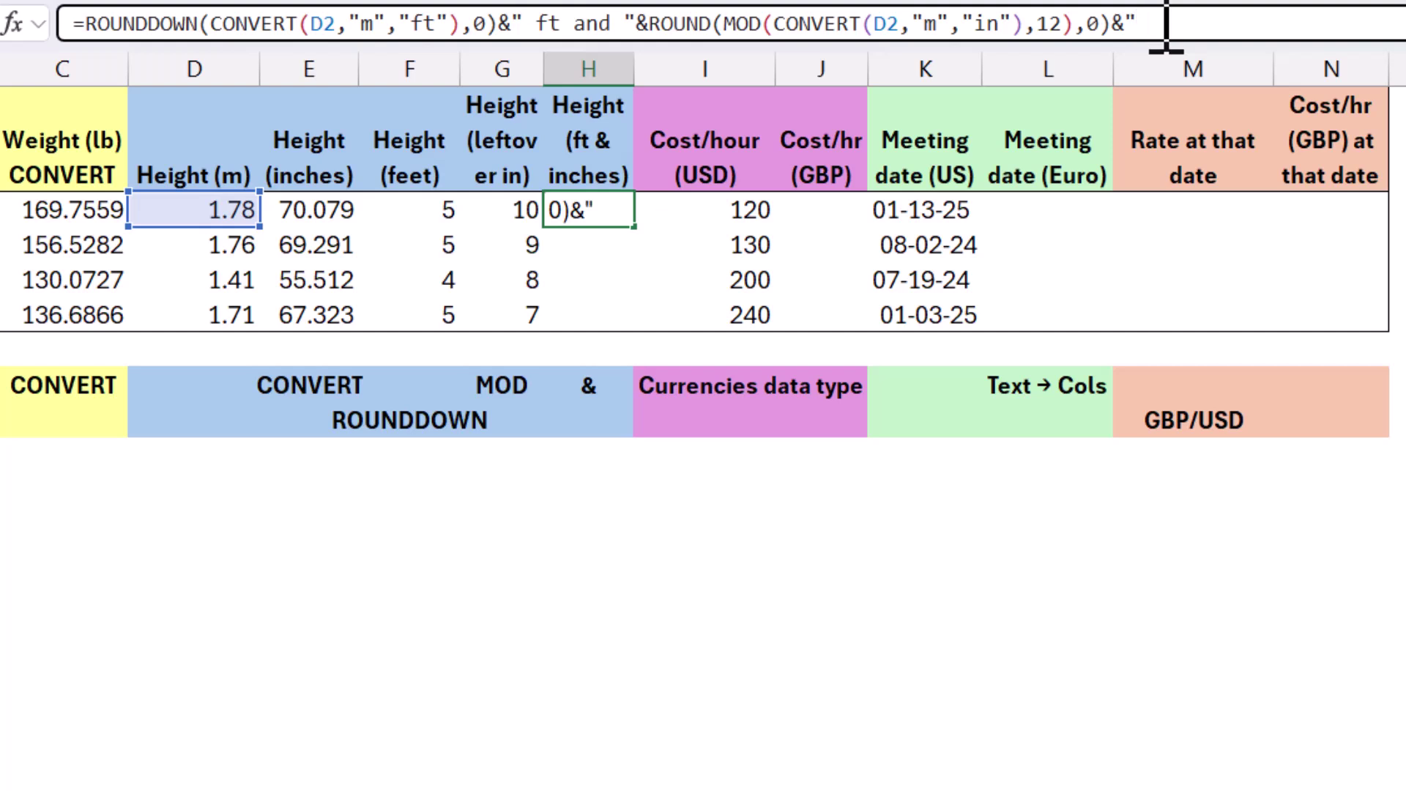
pyautogui.write('inches')
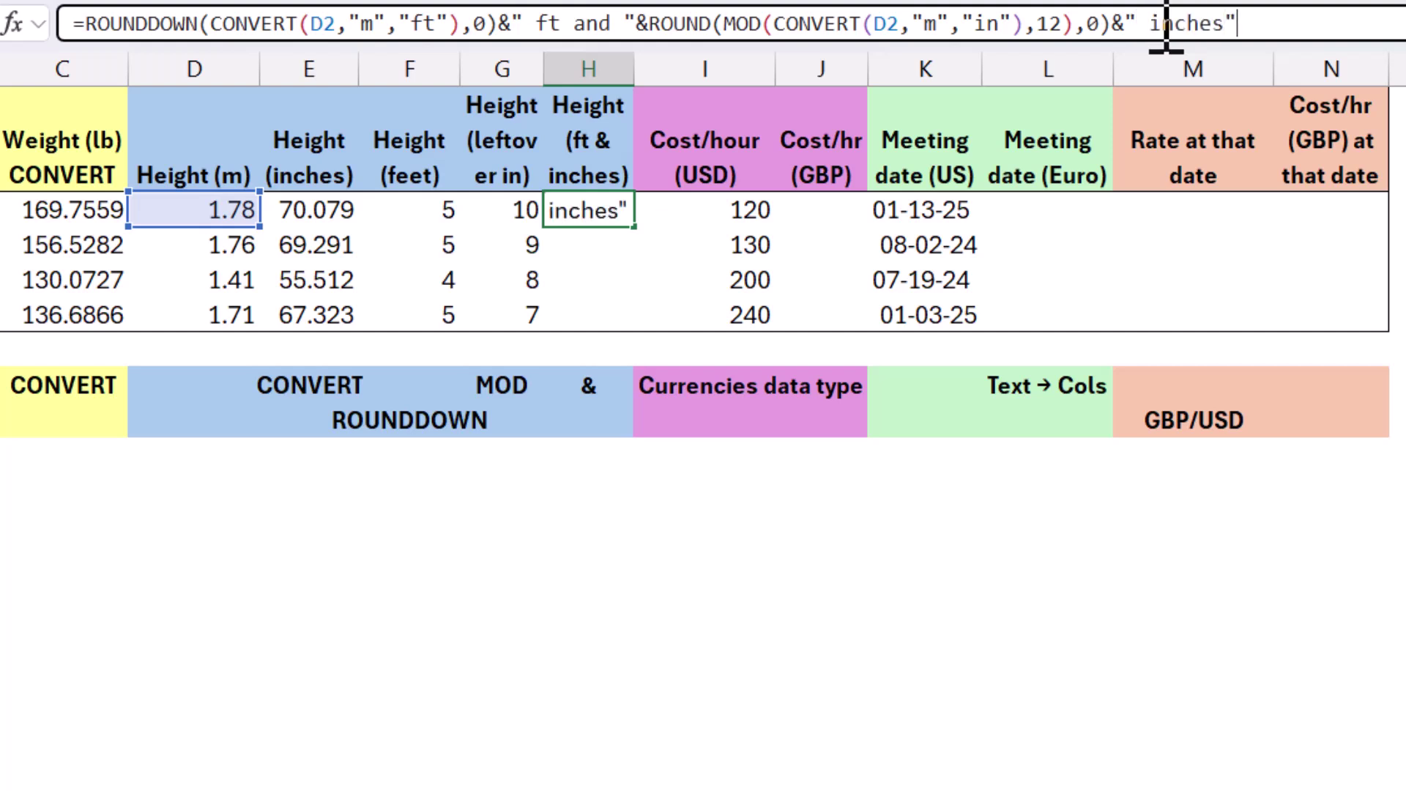
pyautogui.press('Return')
pyautogui.press('Up')
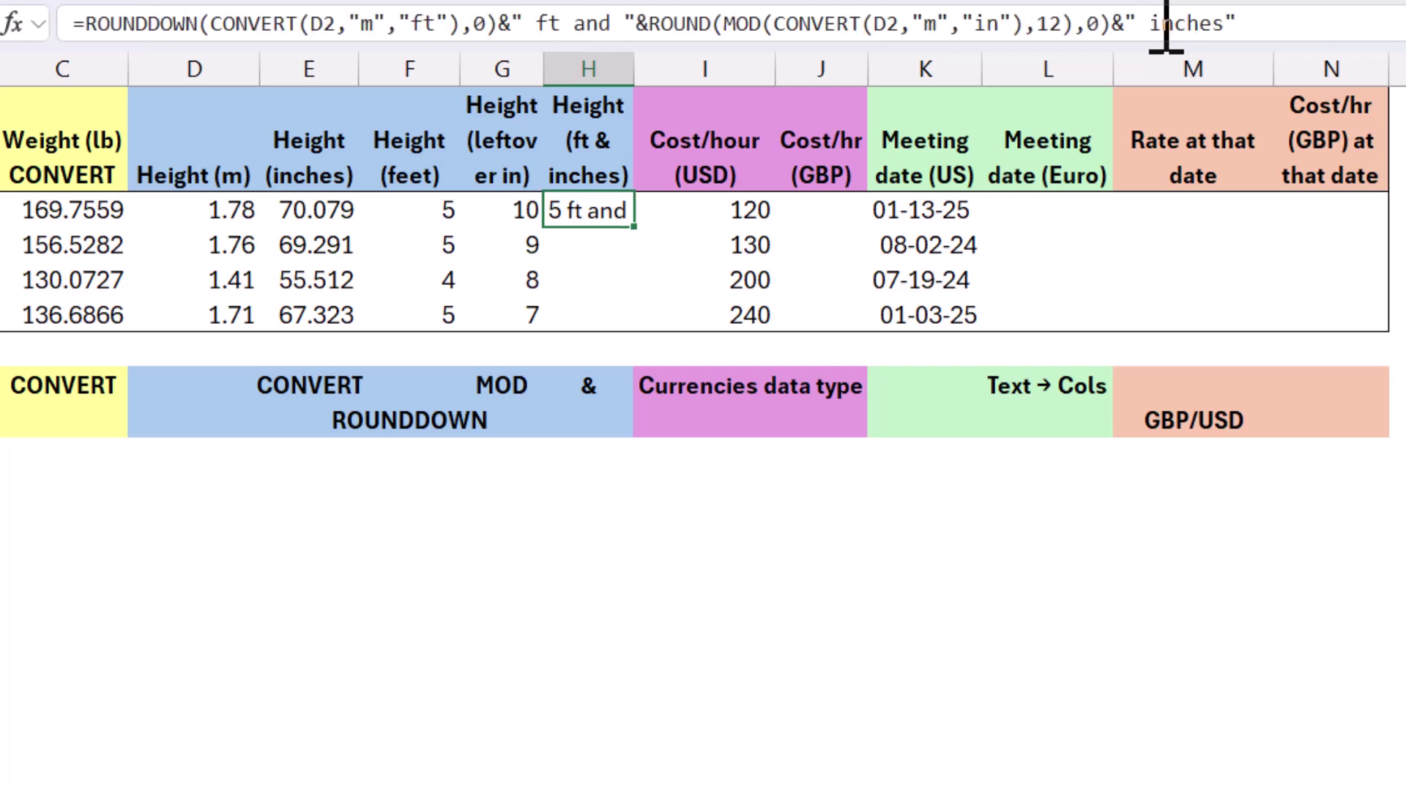
# Widen column H and fill the feet-and-inches formula down to H5
pyautogui.moveTo(631, 71); pyautogui.dragTo(733, 76)
pyautogui.click(699, 211)
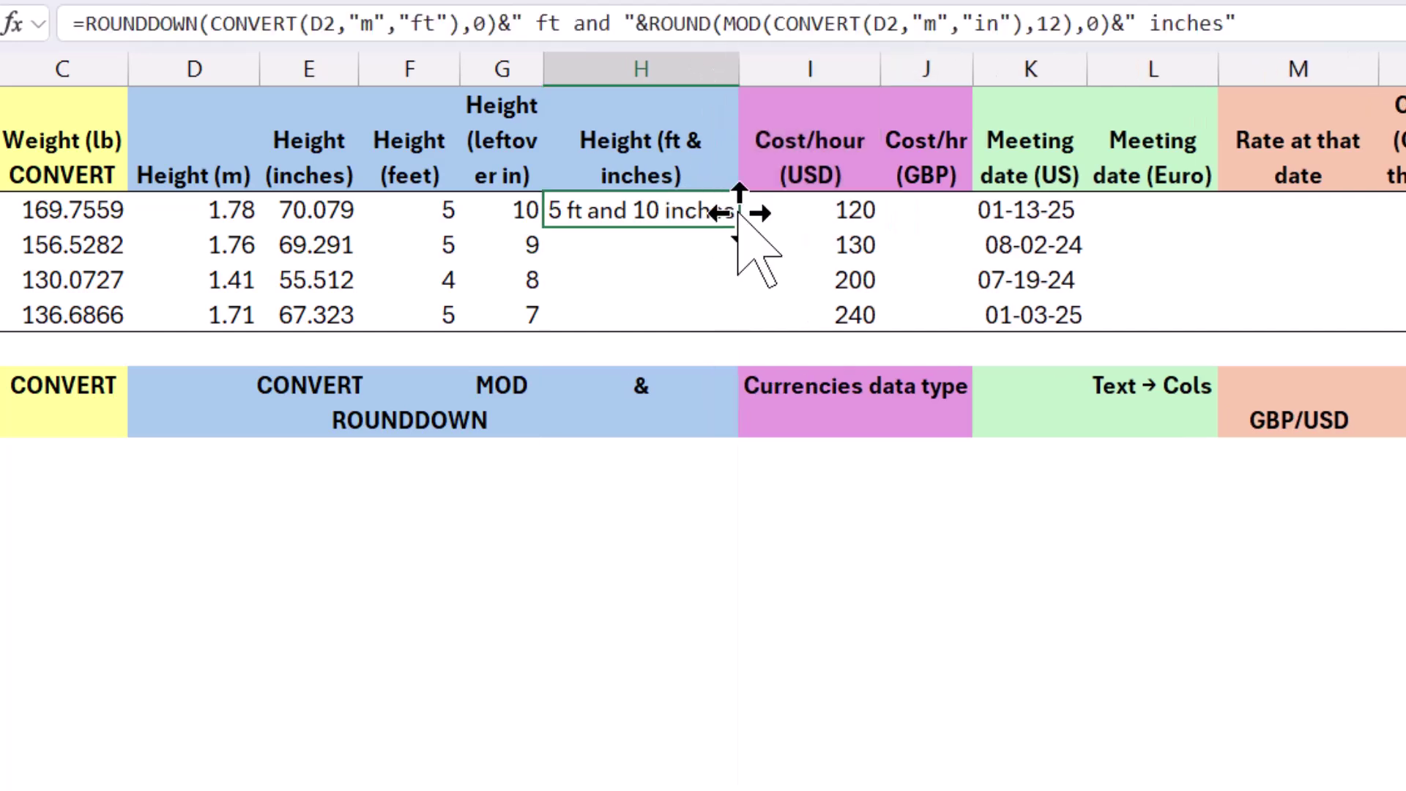
pyautogui.moveTo(743, 236); pyautogui.dragTo(740, 326)
pyautogui.click(654, 252)
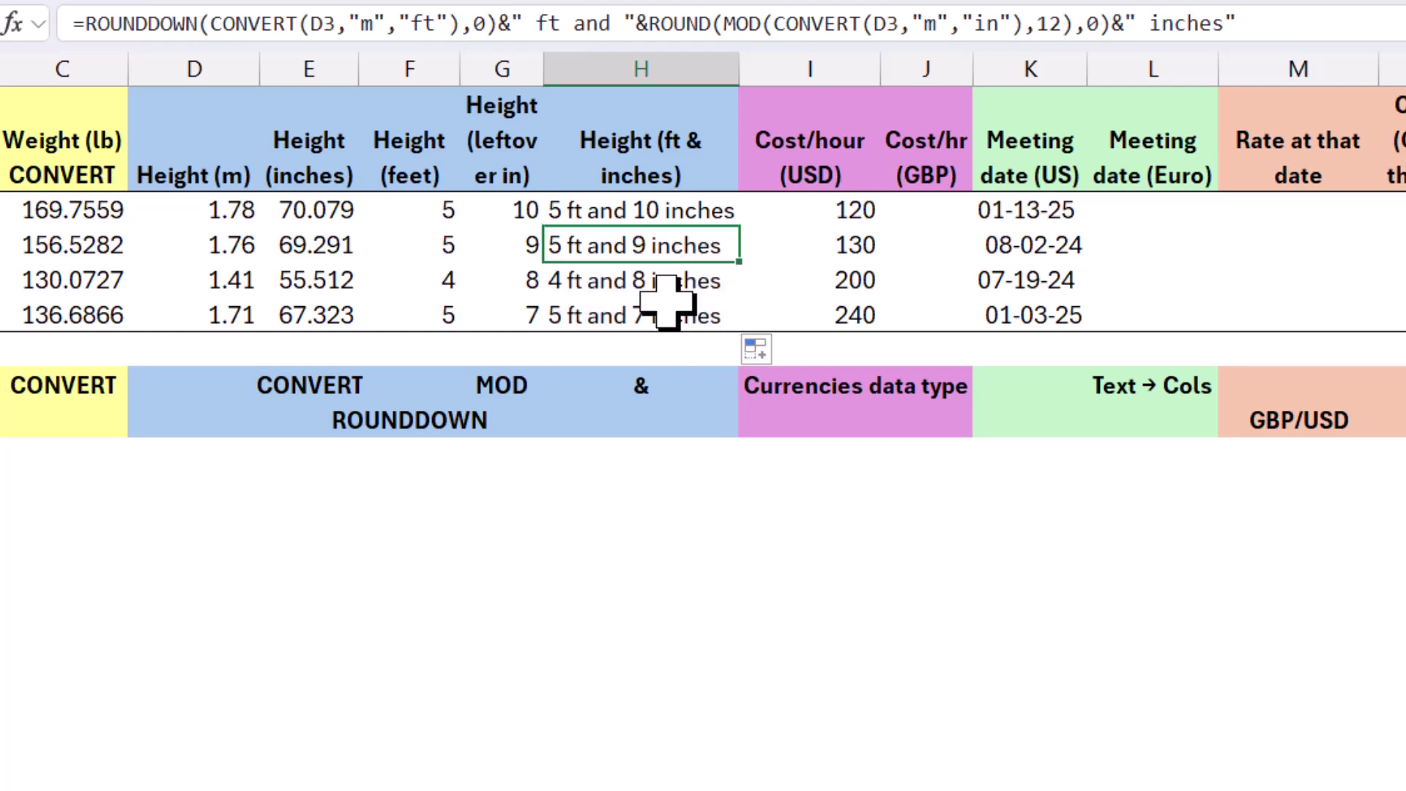
pyautogui.click(659, 312)
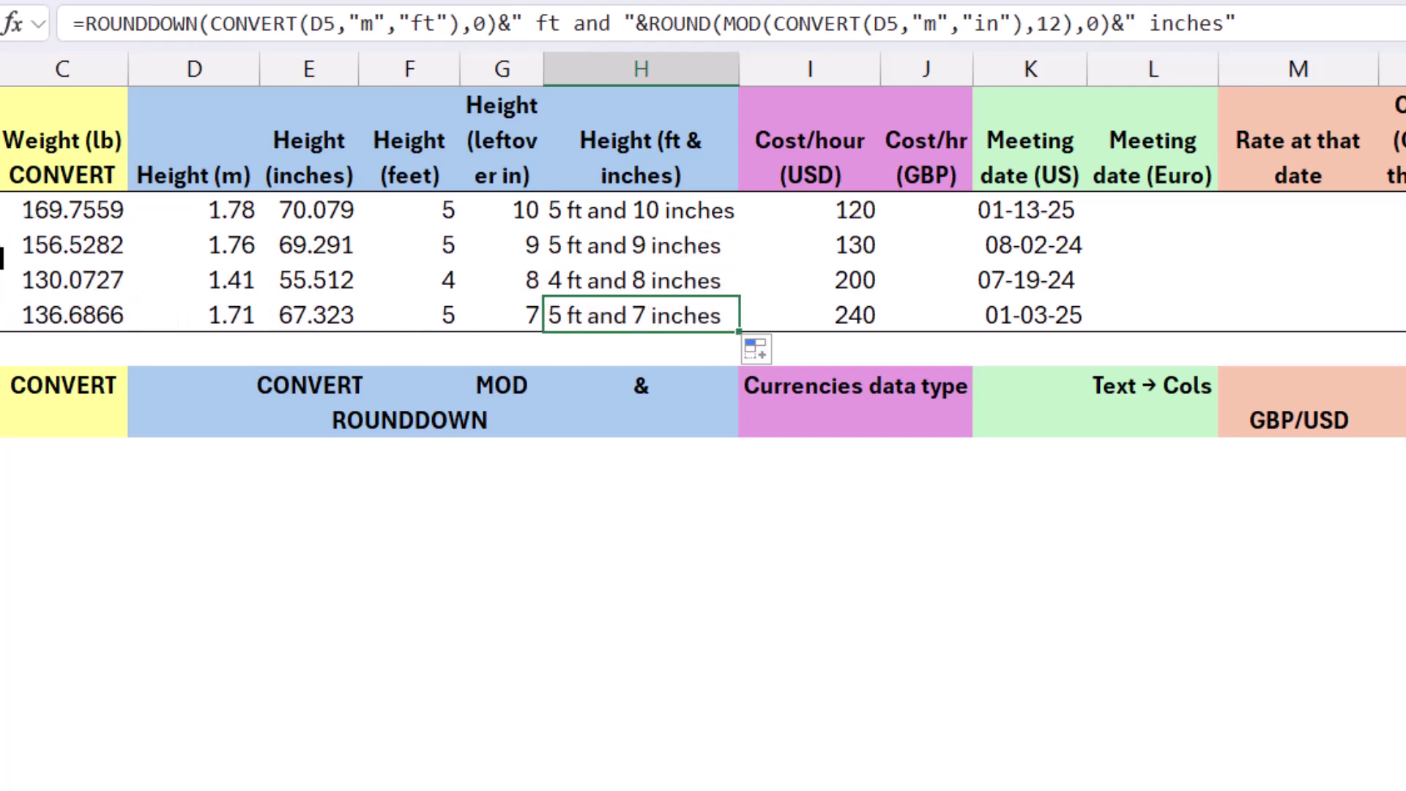
# Change D3's height to 1.93 m and check it now reads 6 ft and 4 inches
pyautogui.click(202, 246)
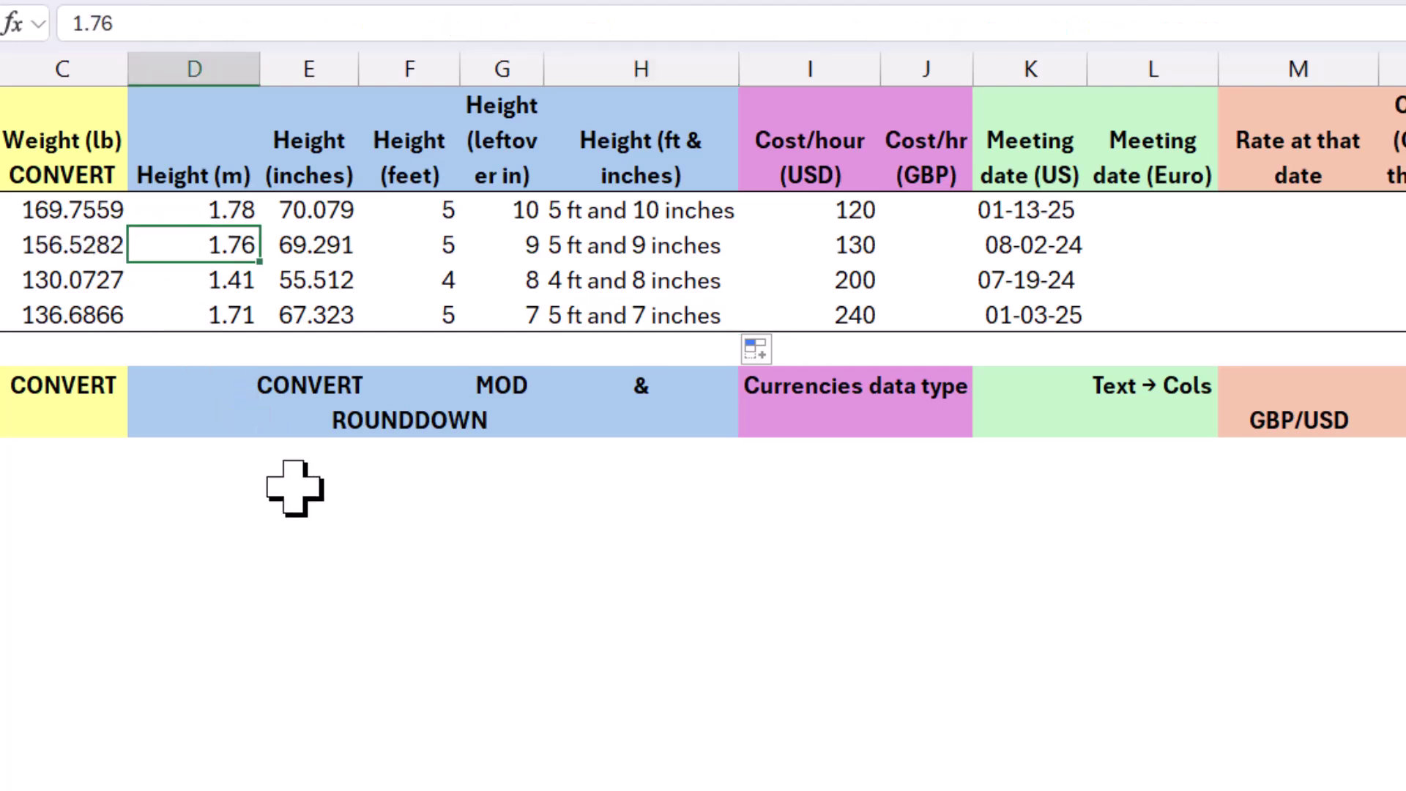
pyautogui.write('1')
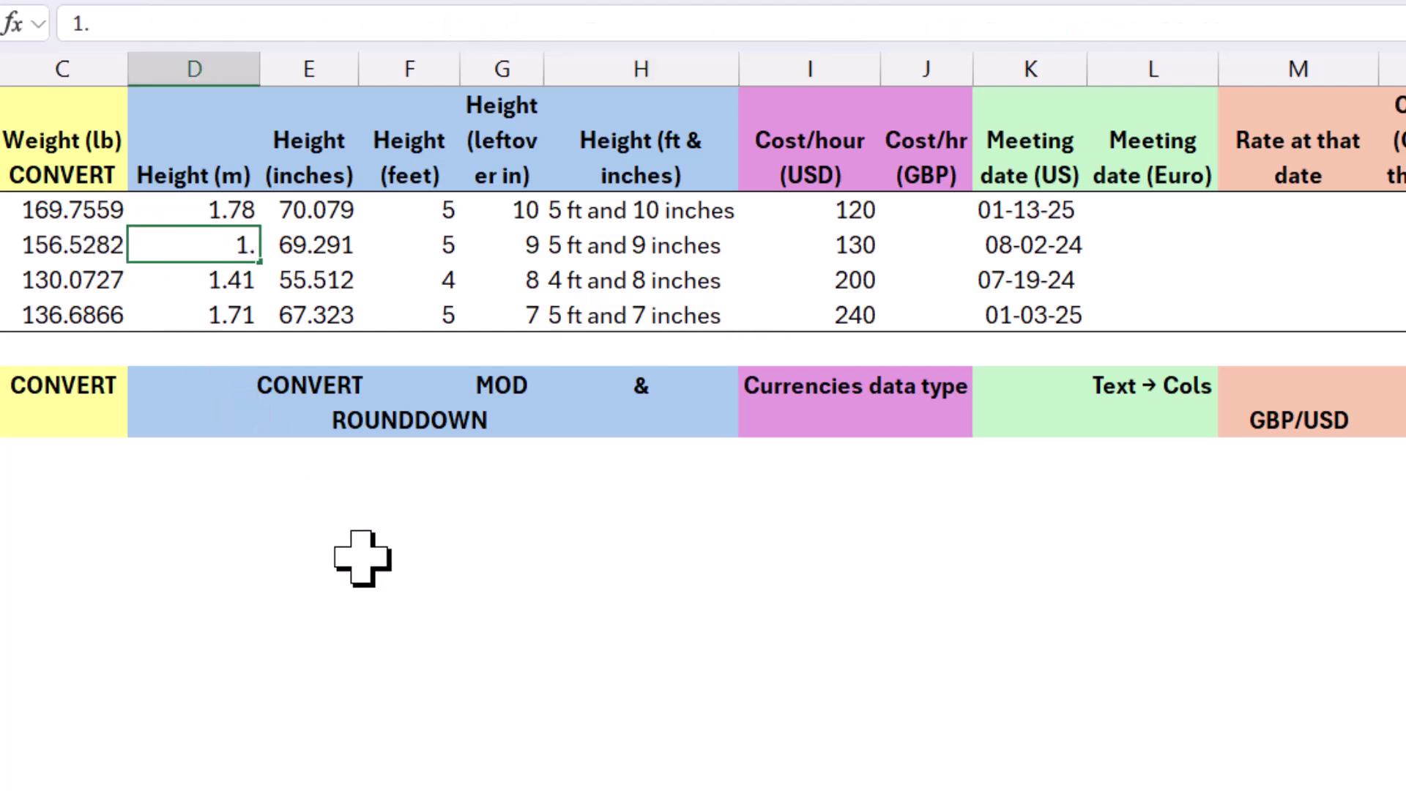
pyautogui.press('Return')
pyautogui.press('Up')
pyautogui.press('Right')
pyautogui.press('Right')
pyautogui.press('Right')
pyautogui.press('Right')
pyautogui.press('Right')
pyautogui.press('Right')
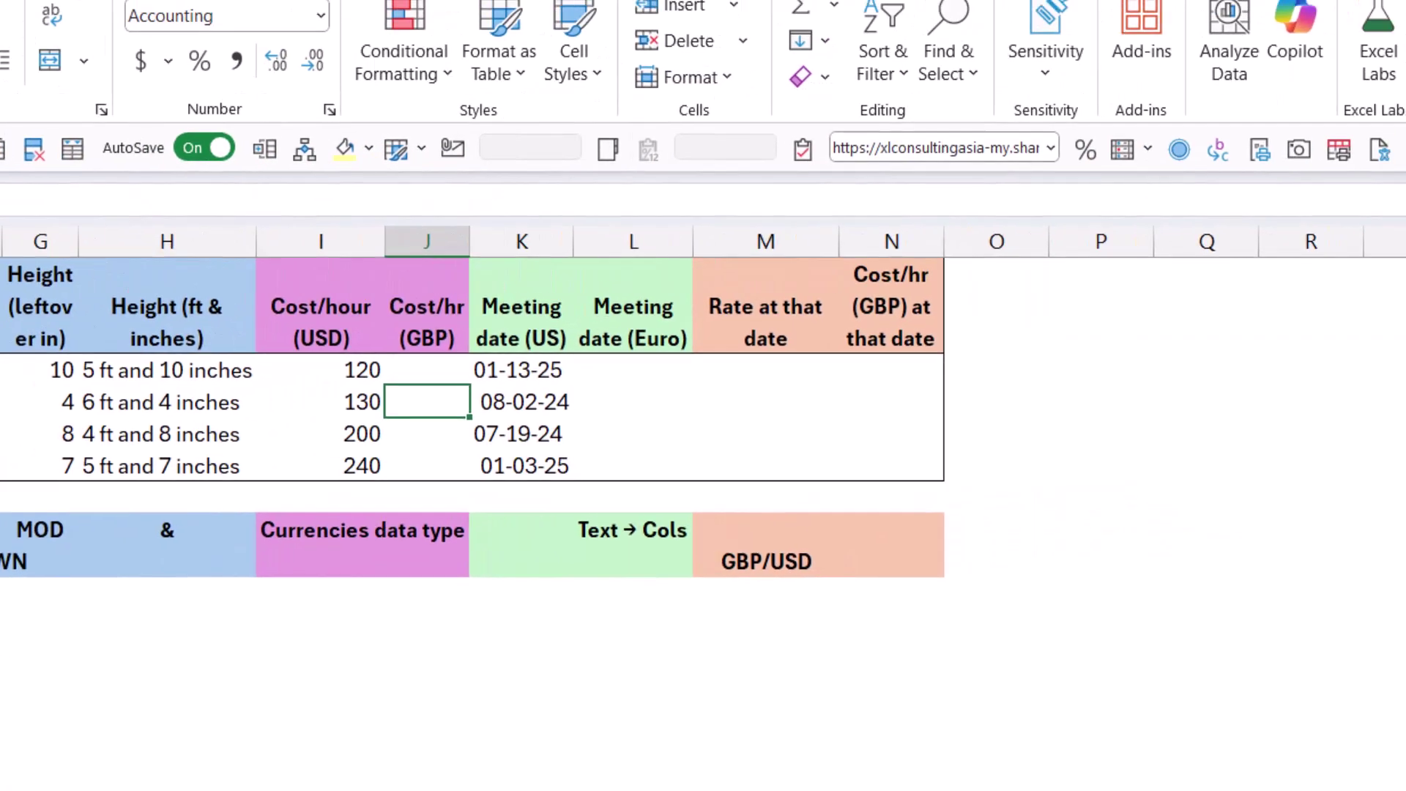
pyautogui.press('Left')
pyautogui.press('Left')
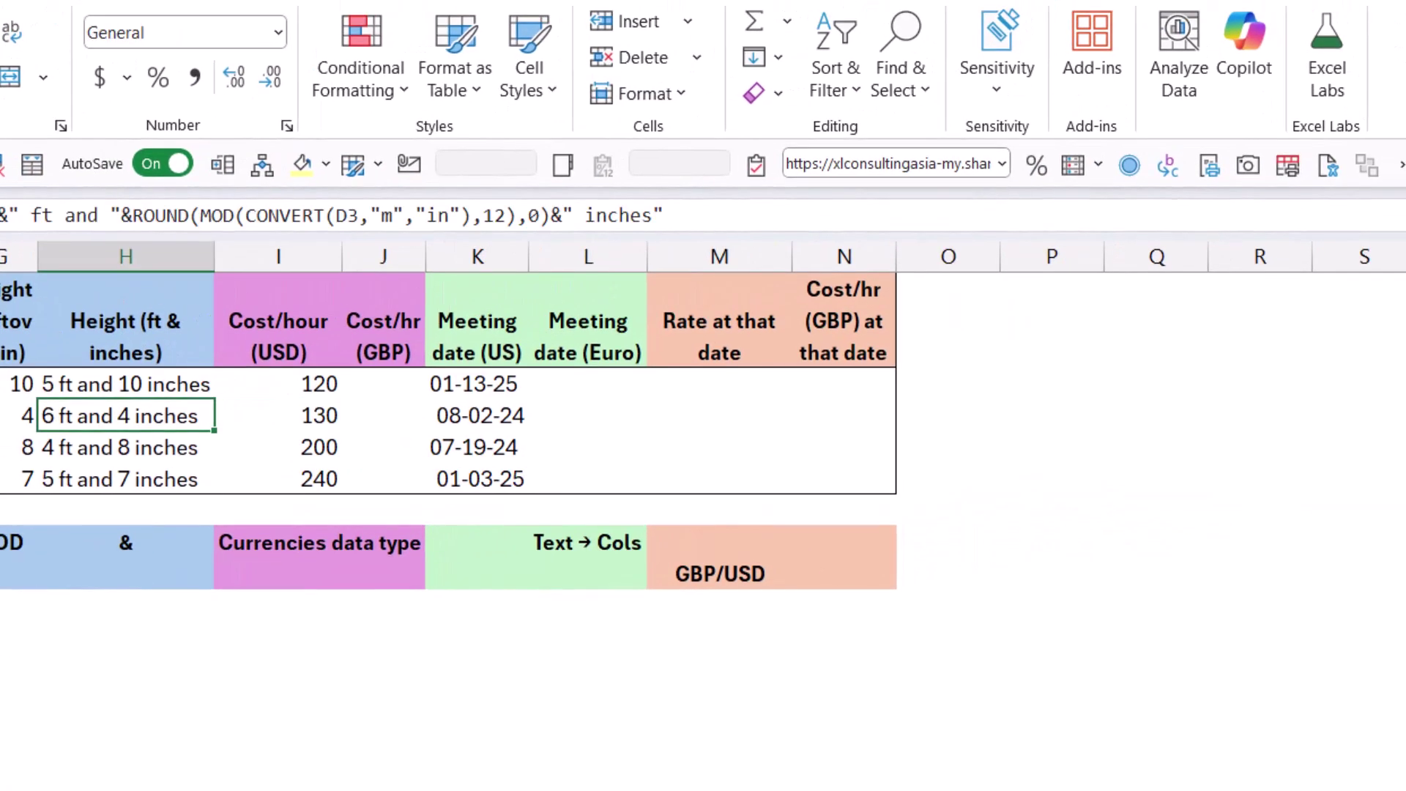
# Open the Copilot pane and scroll through its formula answers
pyautogui.click(1236, 71)
pyautogui.scroll(3, 1224, 559)
pyautogui.scroll(5, 1238, 593)
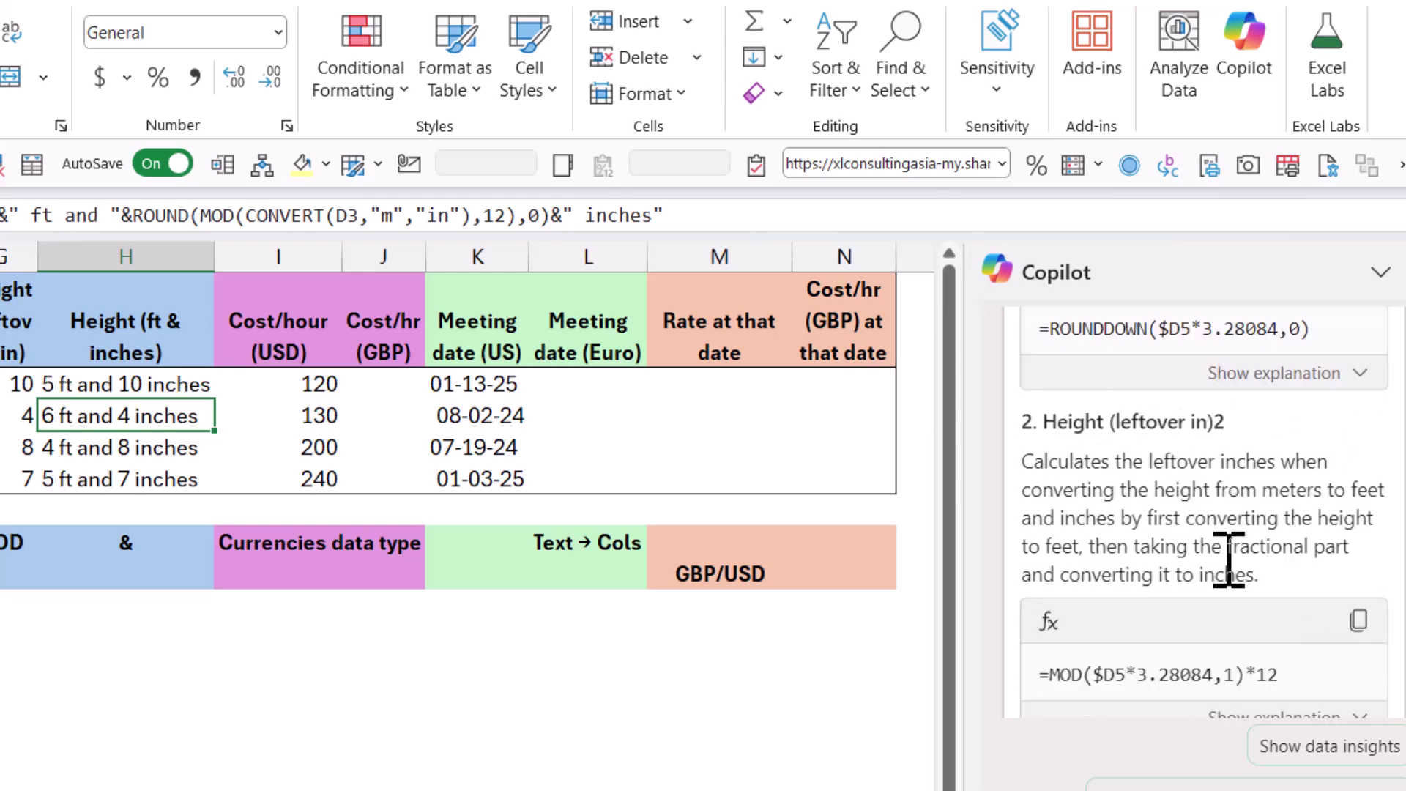
pyautogui.scroll(5, 1229, 561)
pyautogui.scroll(-3, 1223, 542)
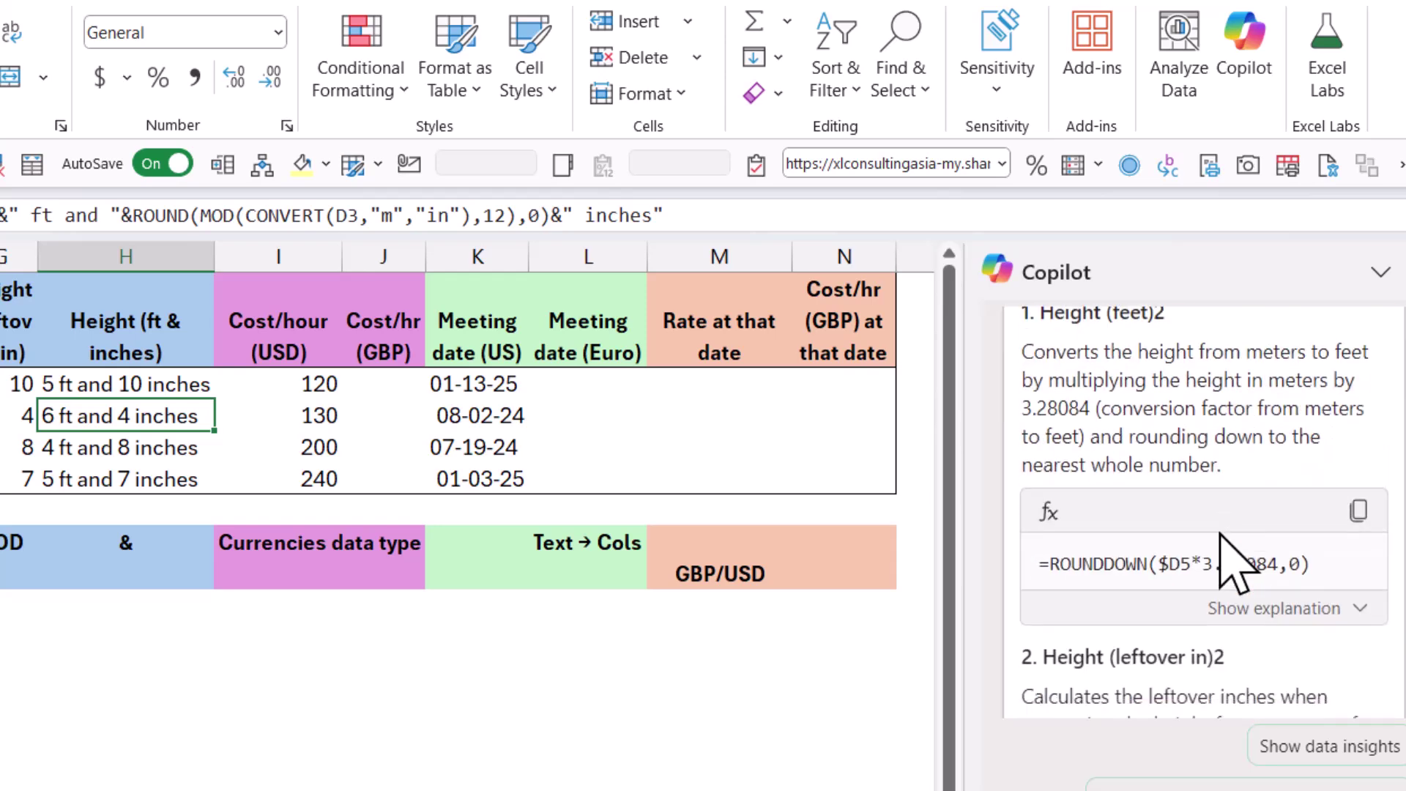
pyautogui.scroll(-10, 1221, 536)
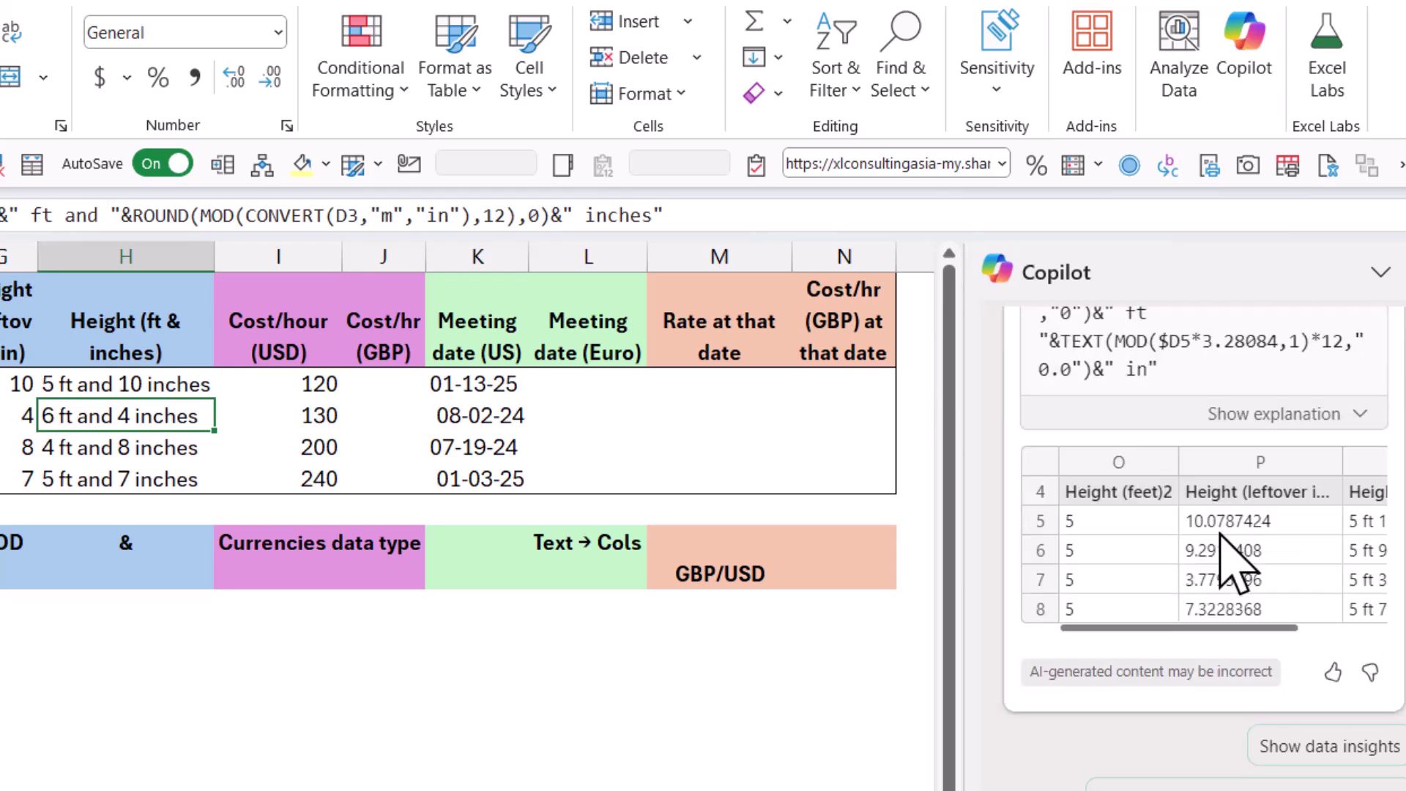
pyautogui.scroll(4, 1223, 557)
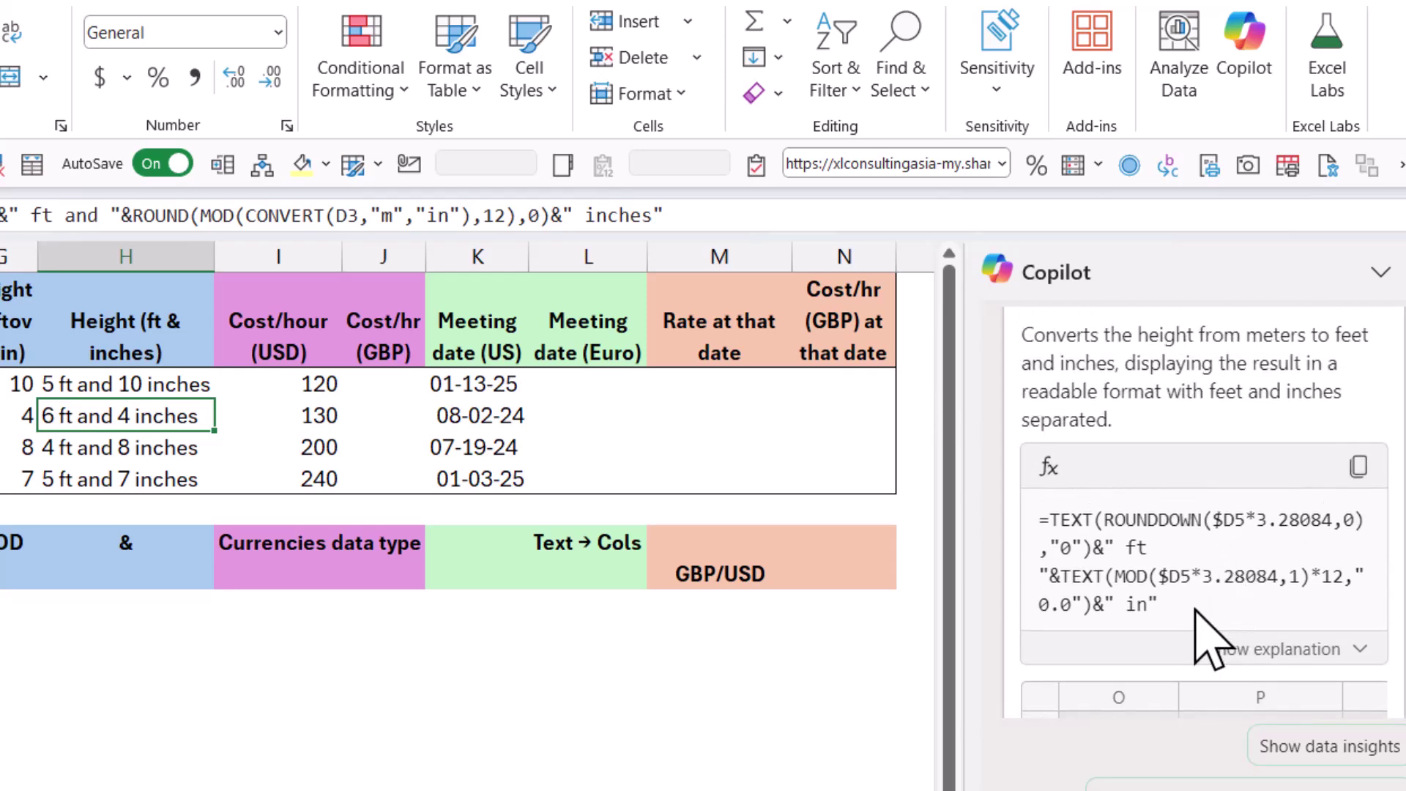
pyautogui.scroll(10, 1188, 624)
pyautogui.scroll(-10, 1181, 615)
pyautogui.scroll(1, 1179, 631)
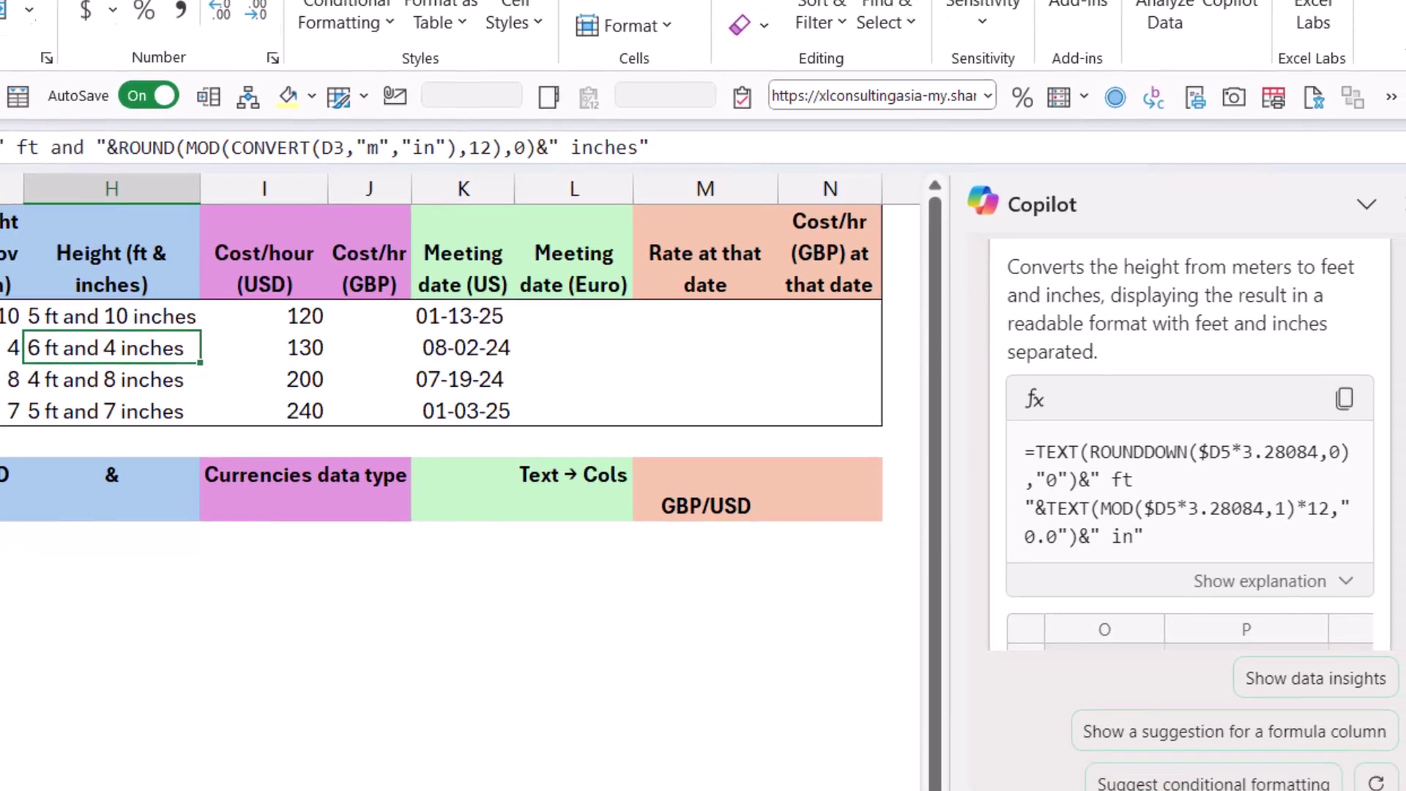
# Ask Copilot 'what is 72 kilograms in pounds', then close the Copilot pane
pyautogui.write('what is 72 kilograms in pounds')
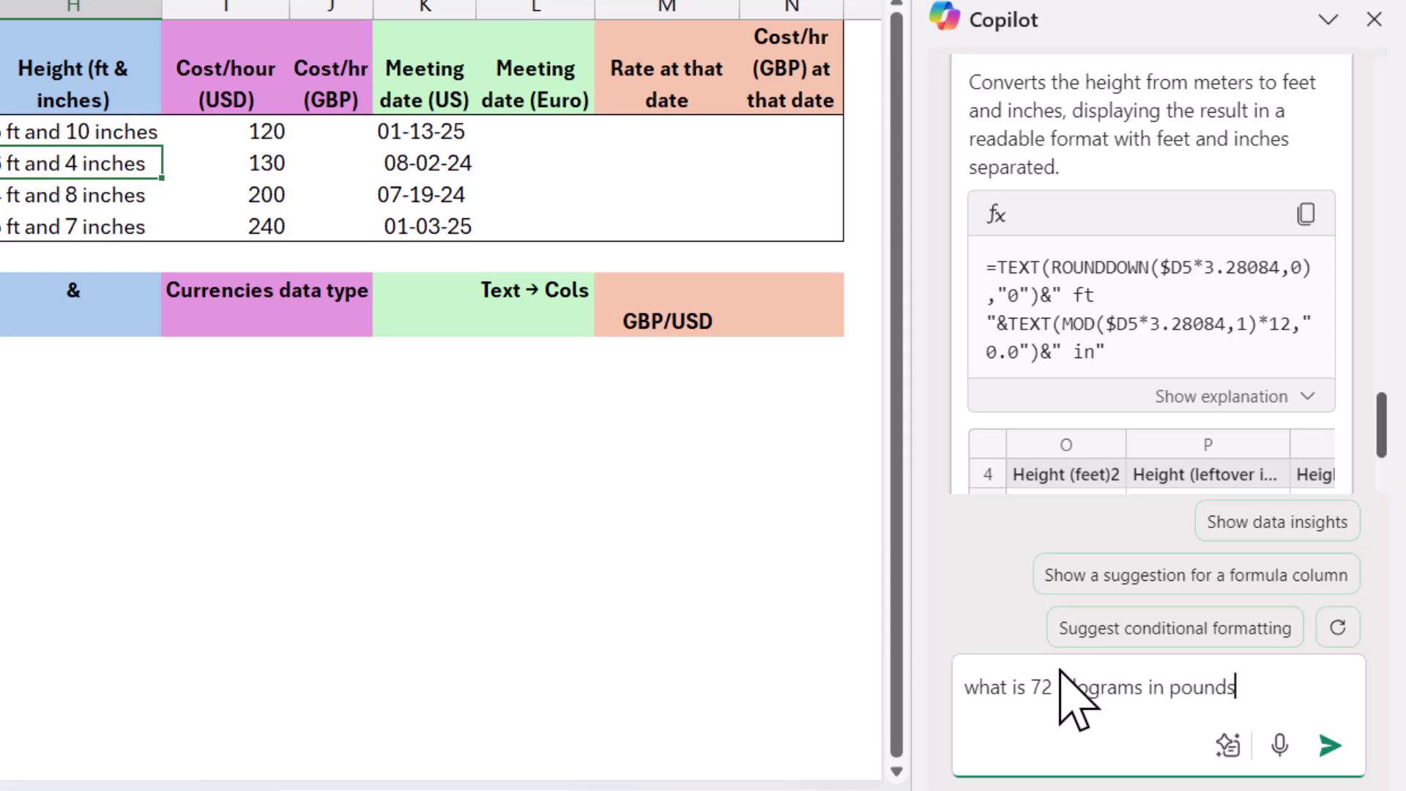
pyautogui.press('Return')
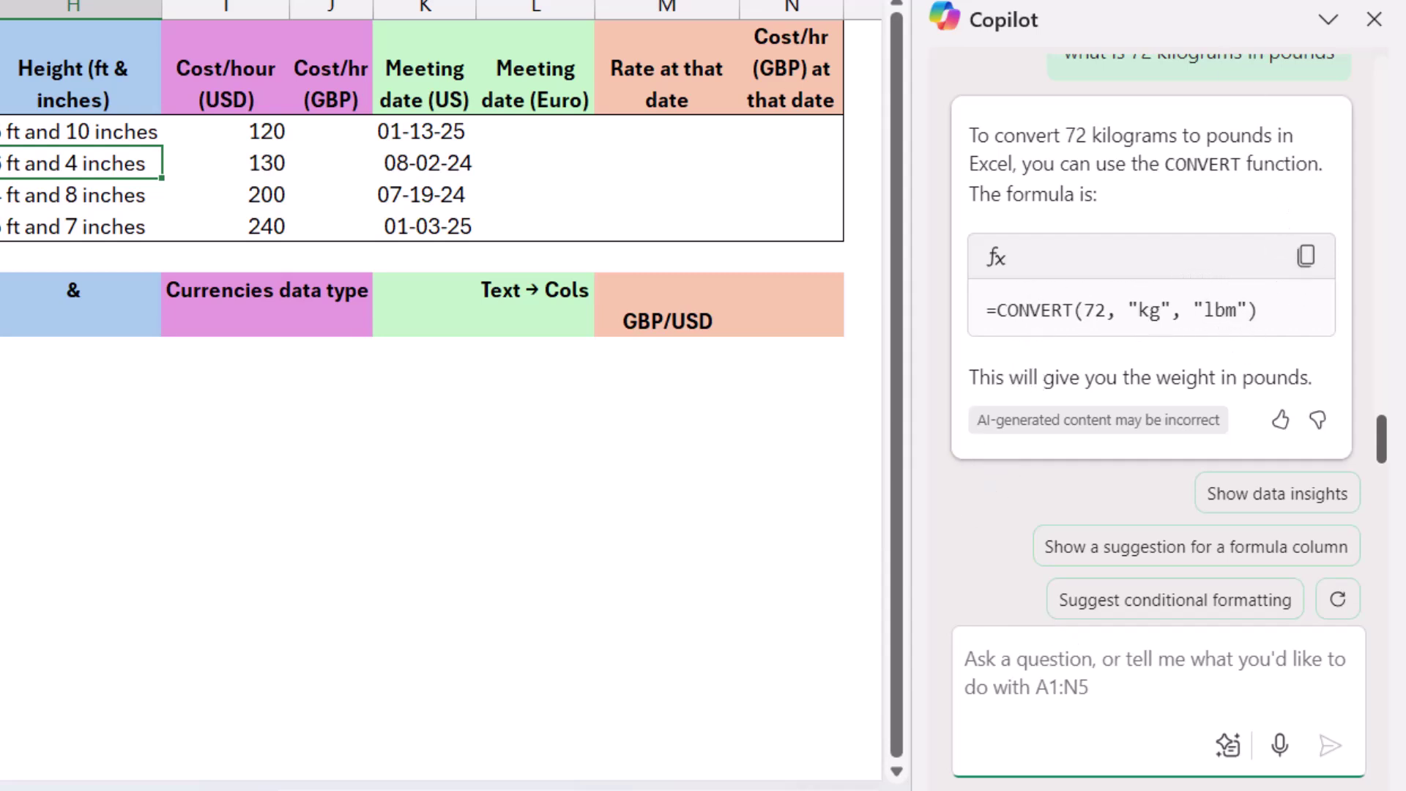
pyautogui.click(1374, 20)
pyautogui.click(735, 416)
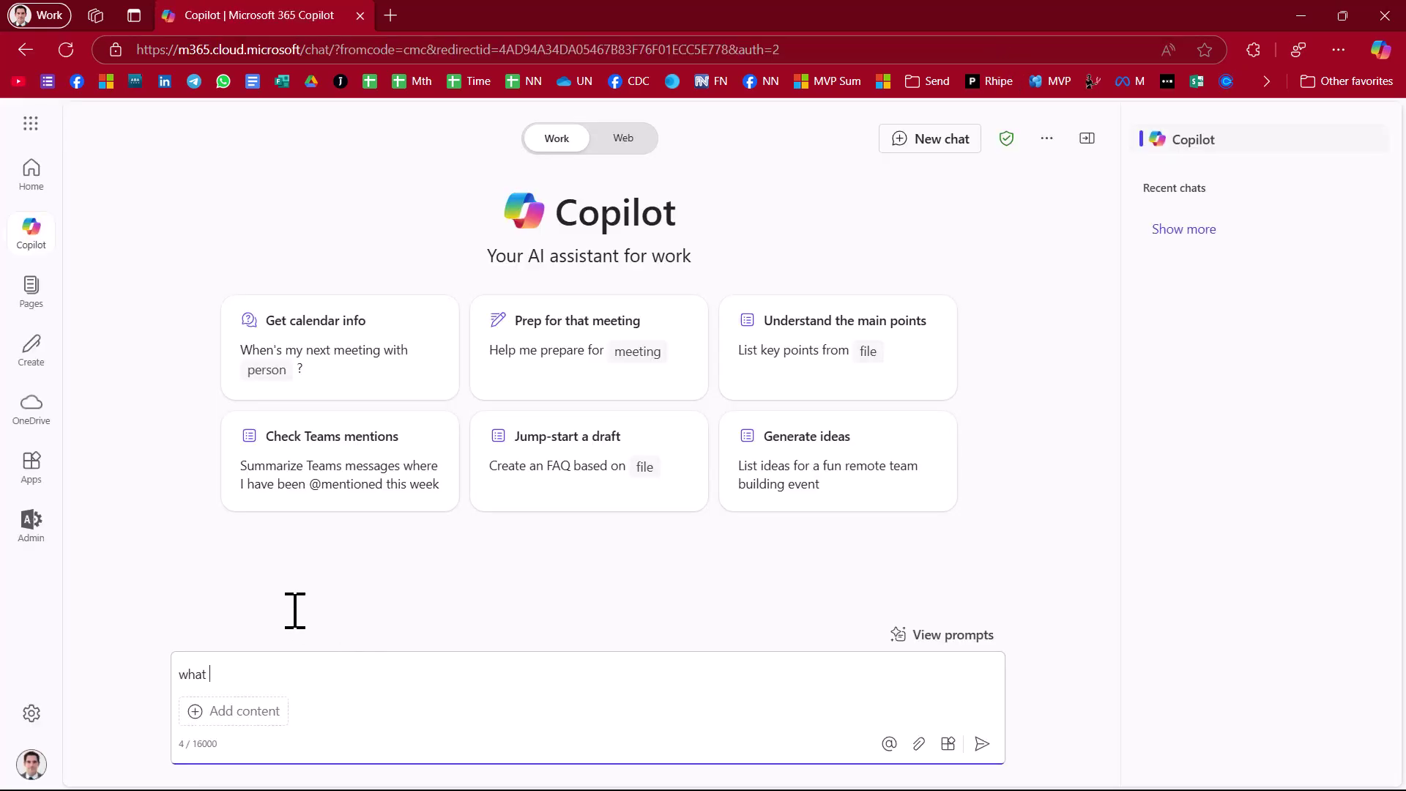
# Ask web Copilot for 77kg in pounds (about 169.76), then return to the Excel workbook
pyautogui.write('77')
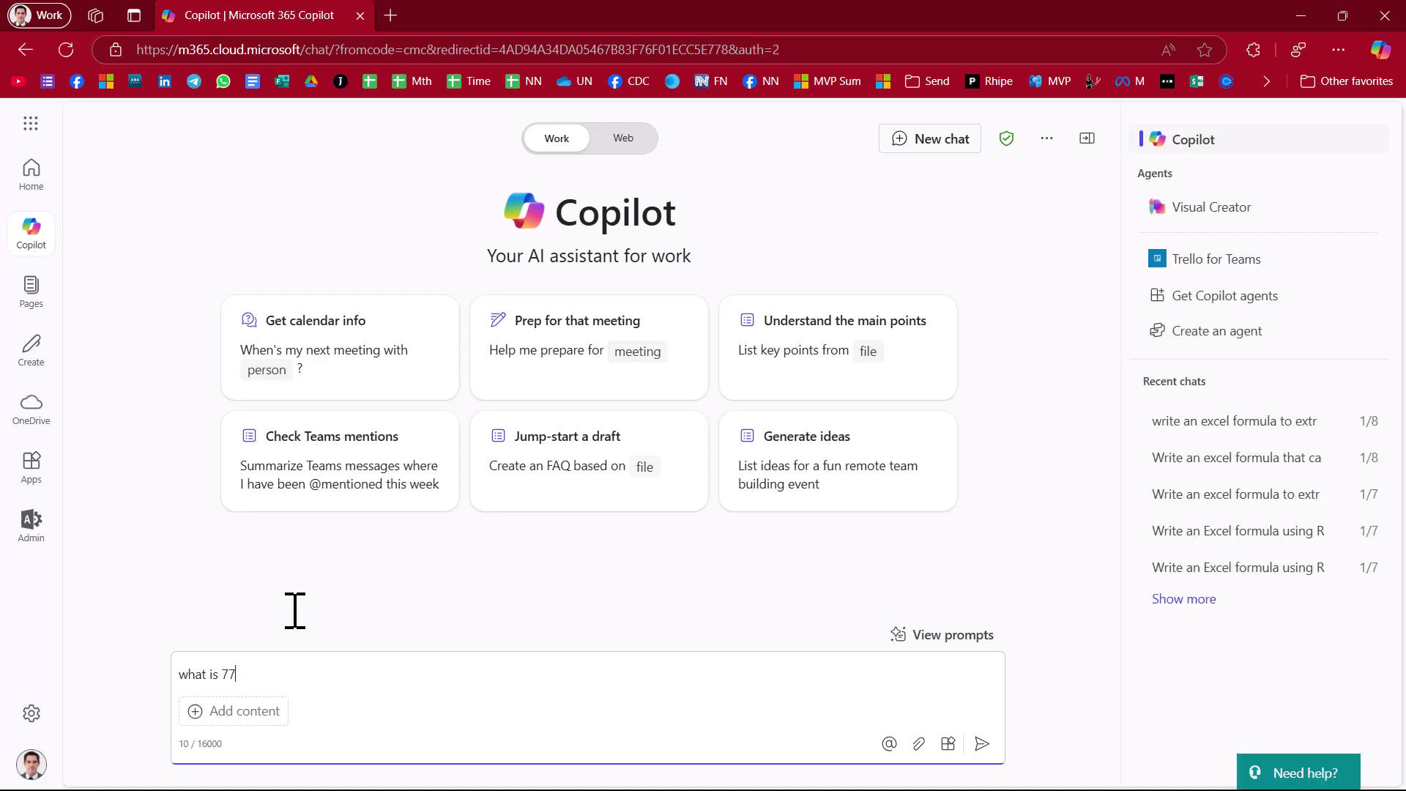
pyautogui.write('kg in pounds')
pyautogui.press('Return')
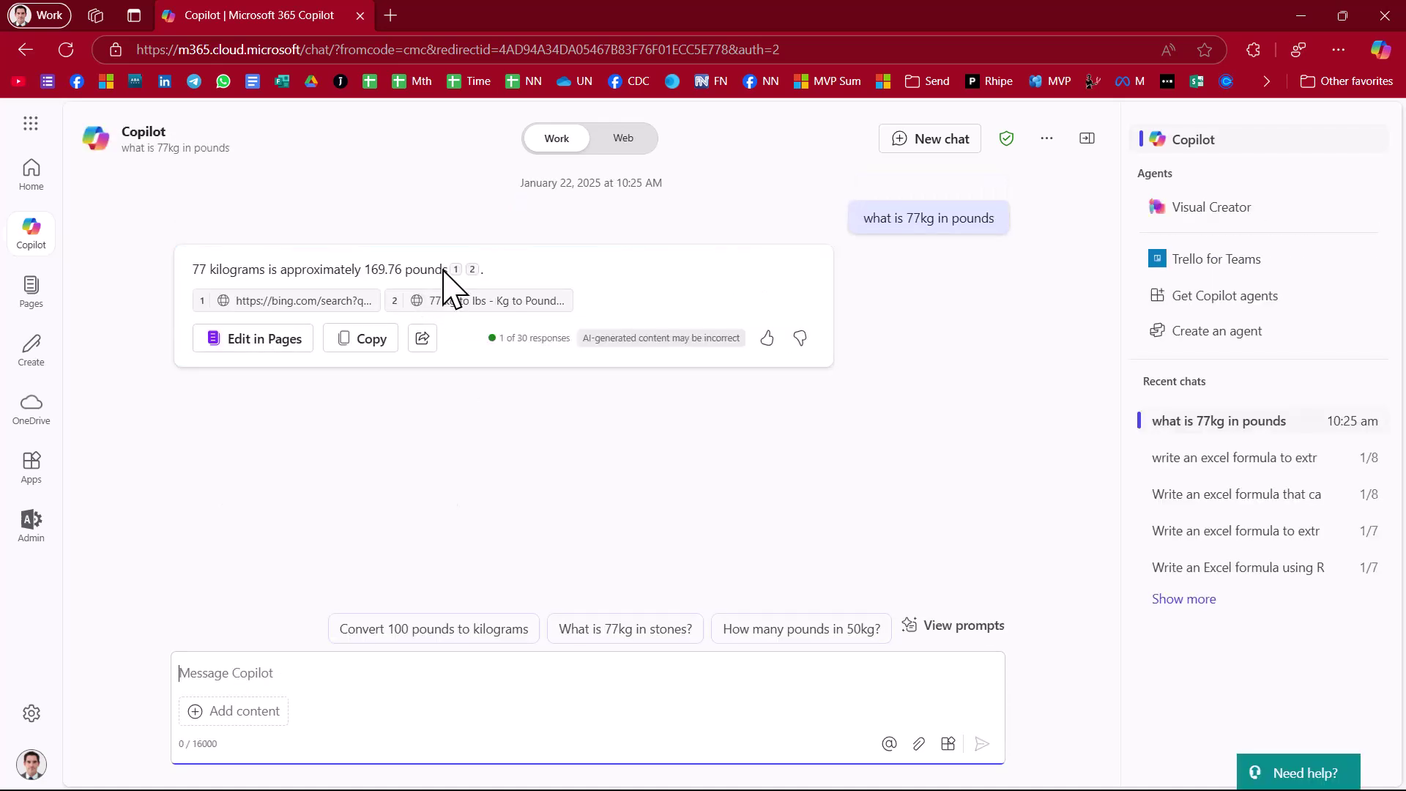
pyautogui.hotkey('alt', 'Tab')
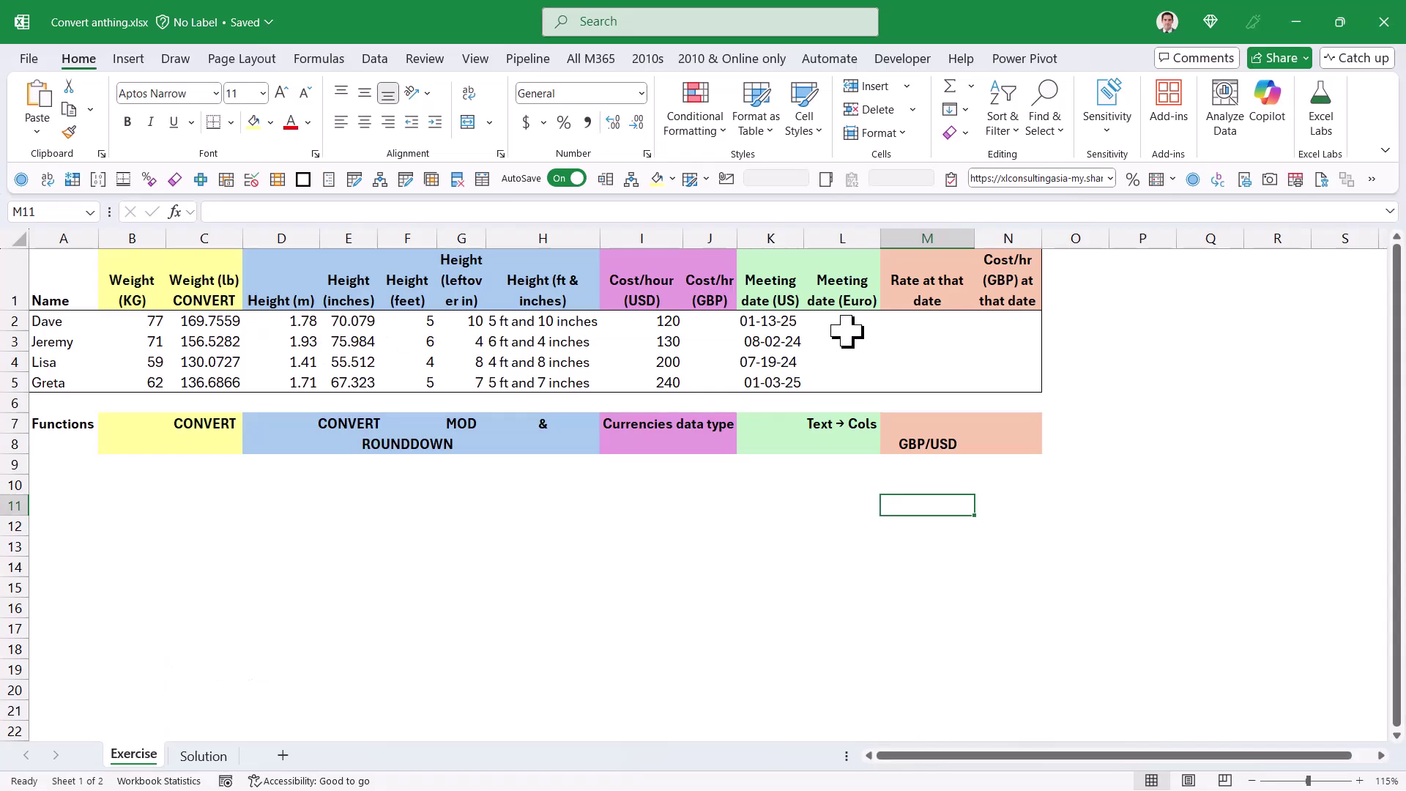
# Enter USD/GBP in cell I9 under the currencies label
pyautogui.click(708, 323)
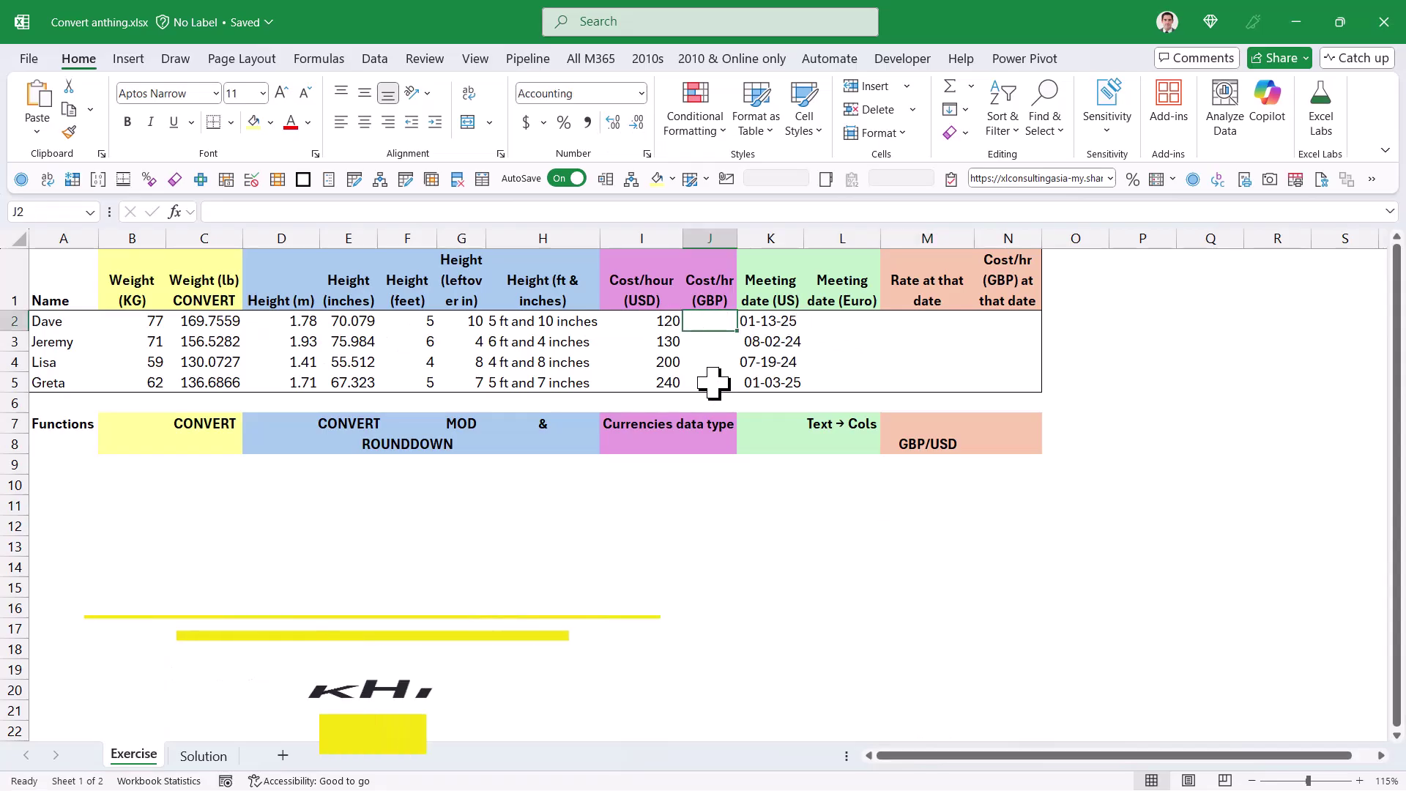
pyautogui.press('Up')
pyautogui.press('Left')
pyautogui.press('Down')
pyautogui.press('Down')
pyautogui.press('Down')
pyautogui.press('Down')
pyautogui.press('Down')
pyautogui.press('Down')
pyautogui.press('Down')
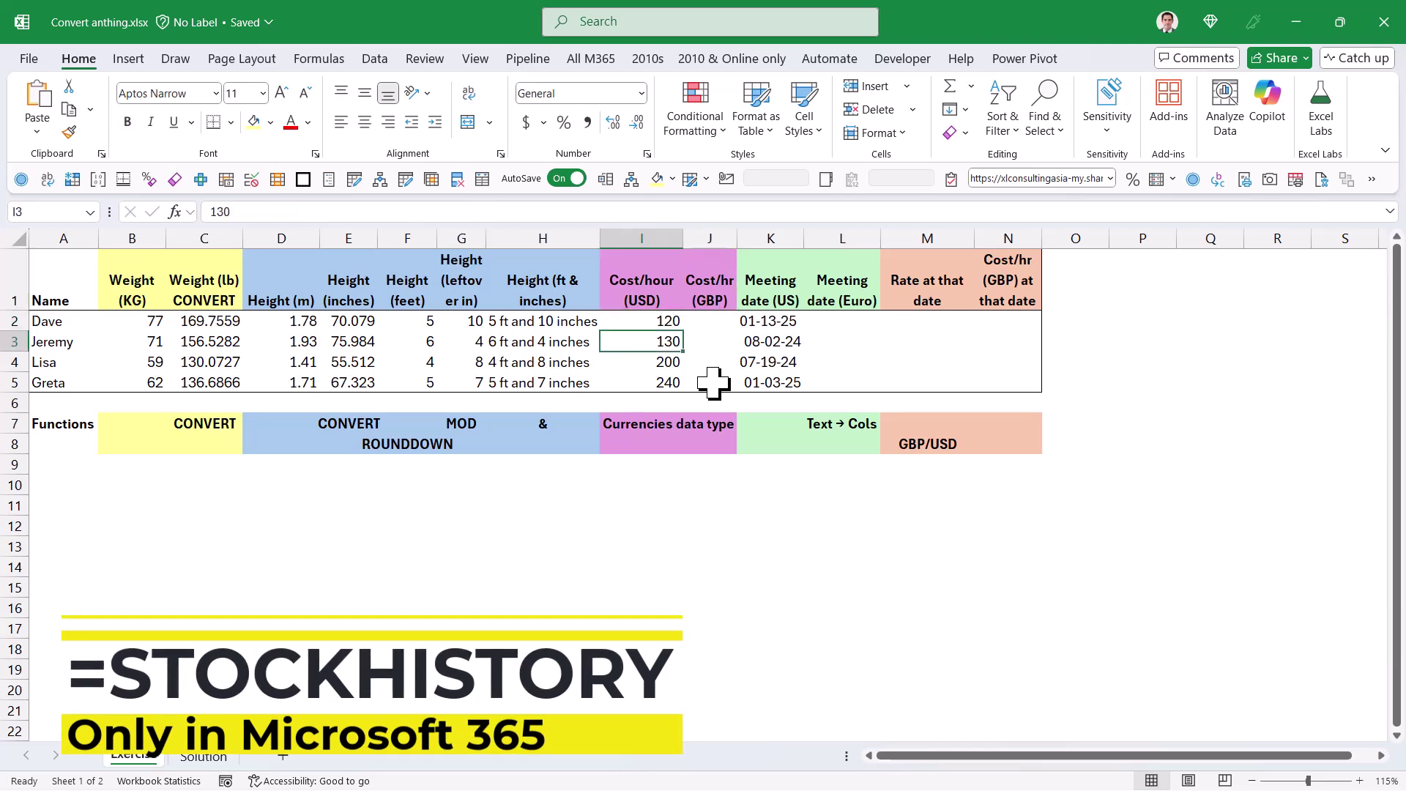
pyautogui.press('Up')
pyautogui.press('Up')
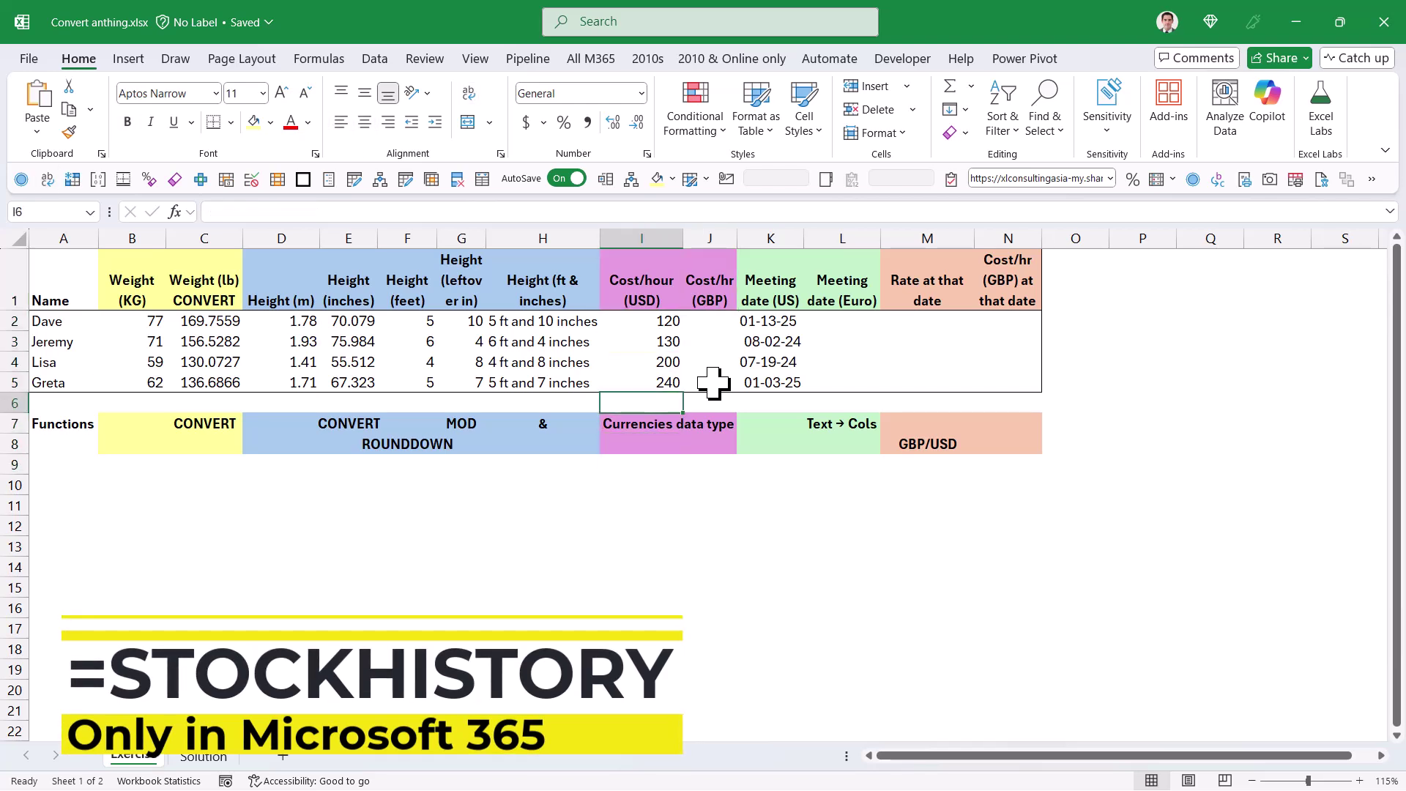
pyautogui.press('Down')
pyautogui.press('Down')
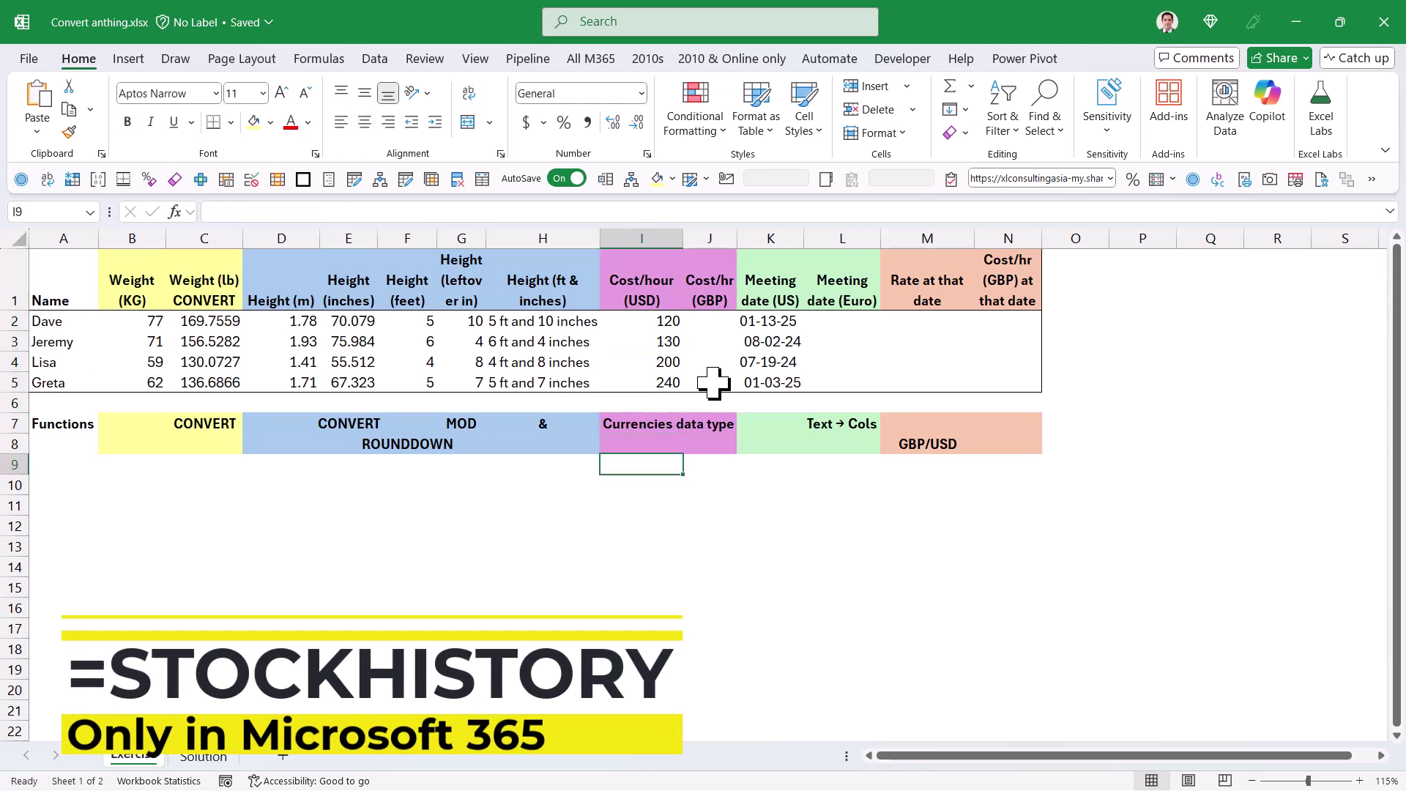
pyautogui.write('USD/GBP')
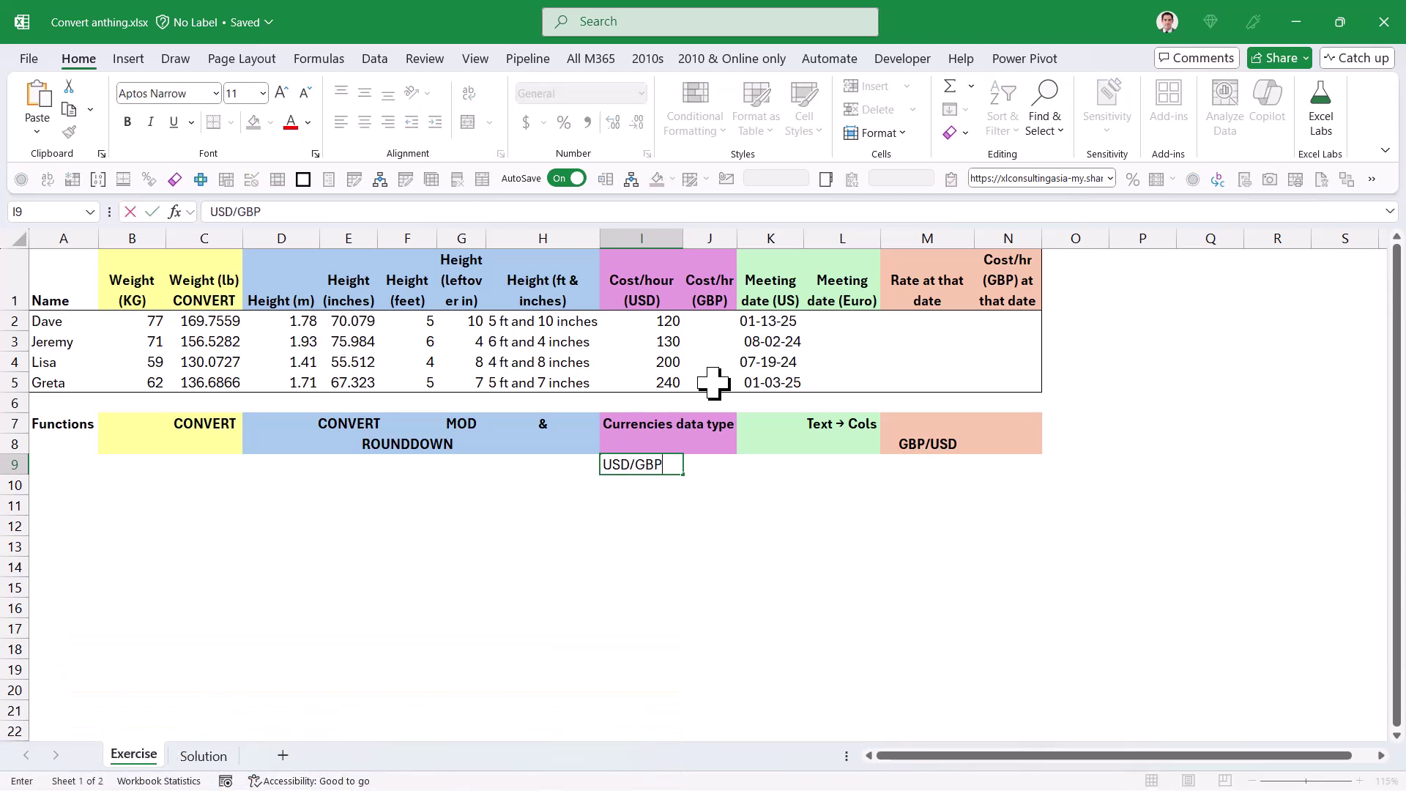
pyautogui.hotkey('ctrl', 'Return')
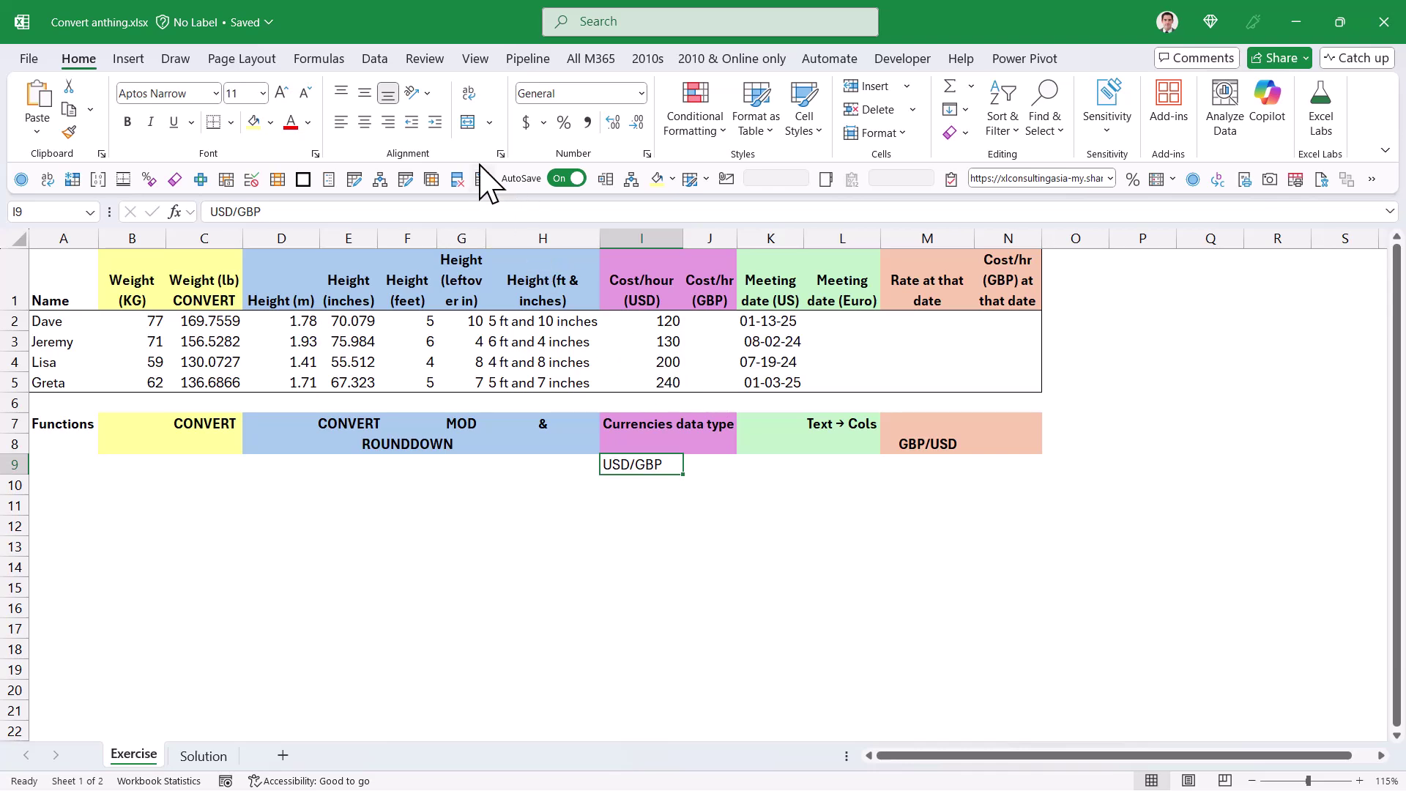
# Convert I9 to the Currencies linked data type
pyautogui.click(378, 61)
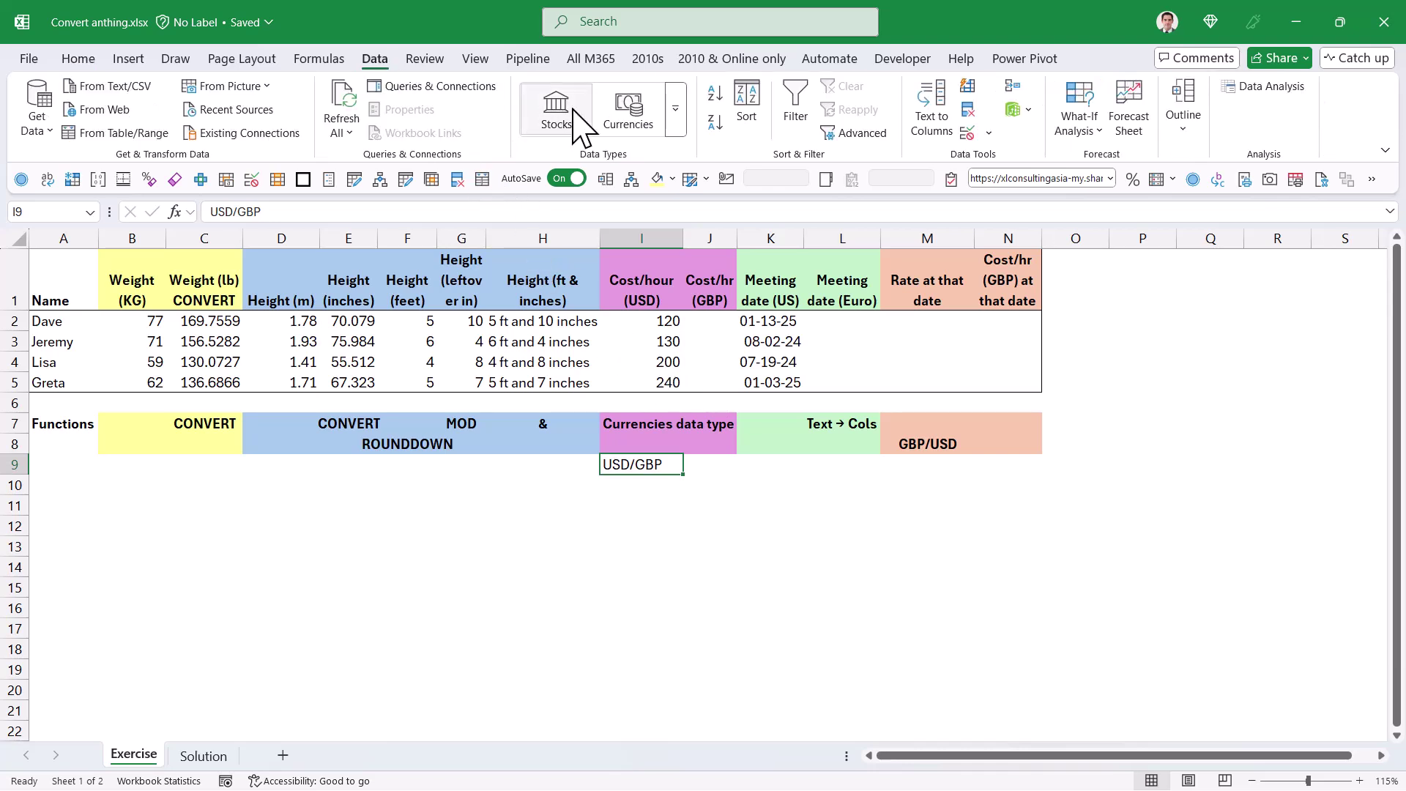
pyautogui.click(674, 123)
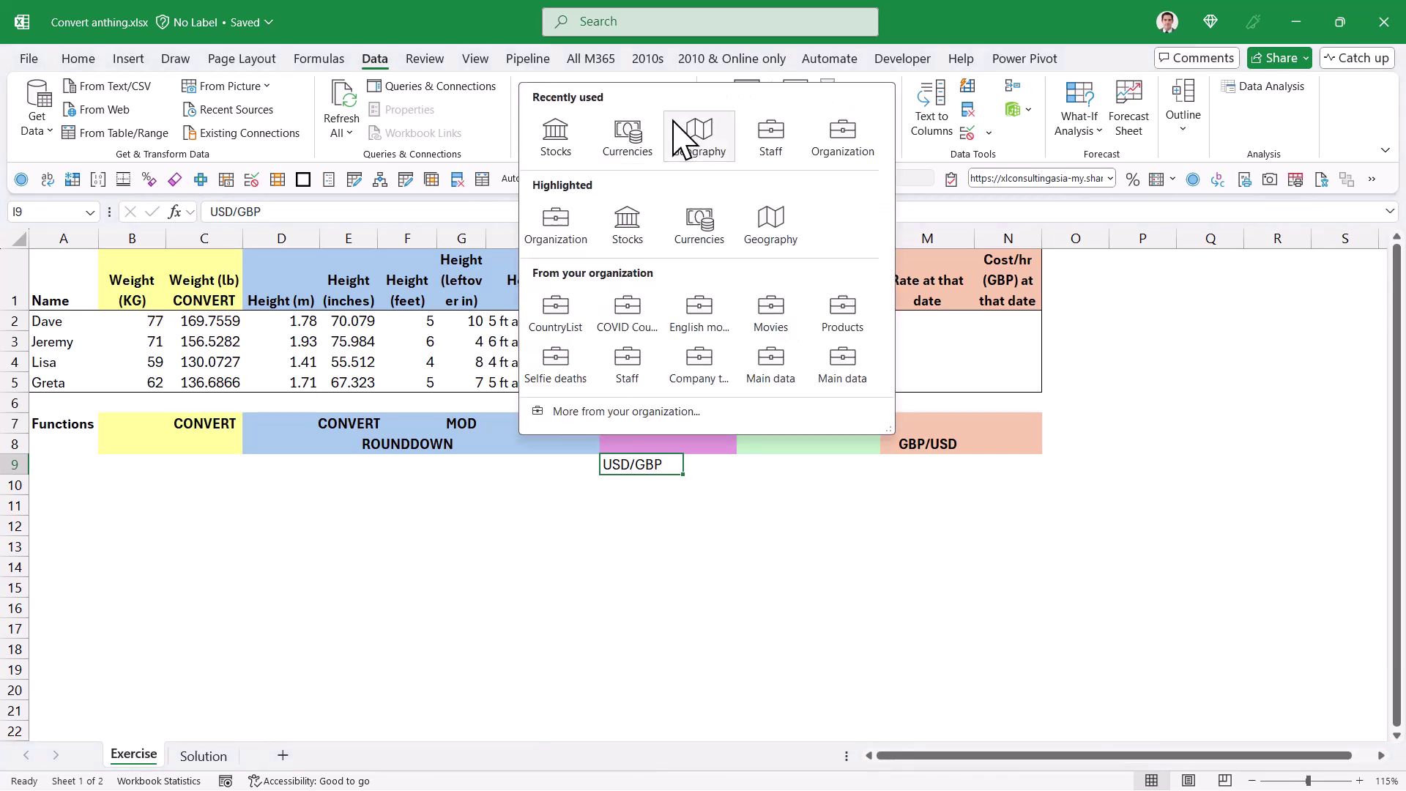
pyautogui.click(634, 148)
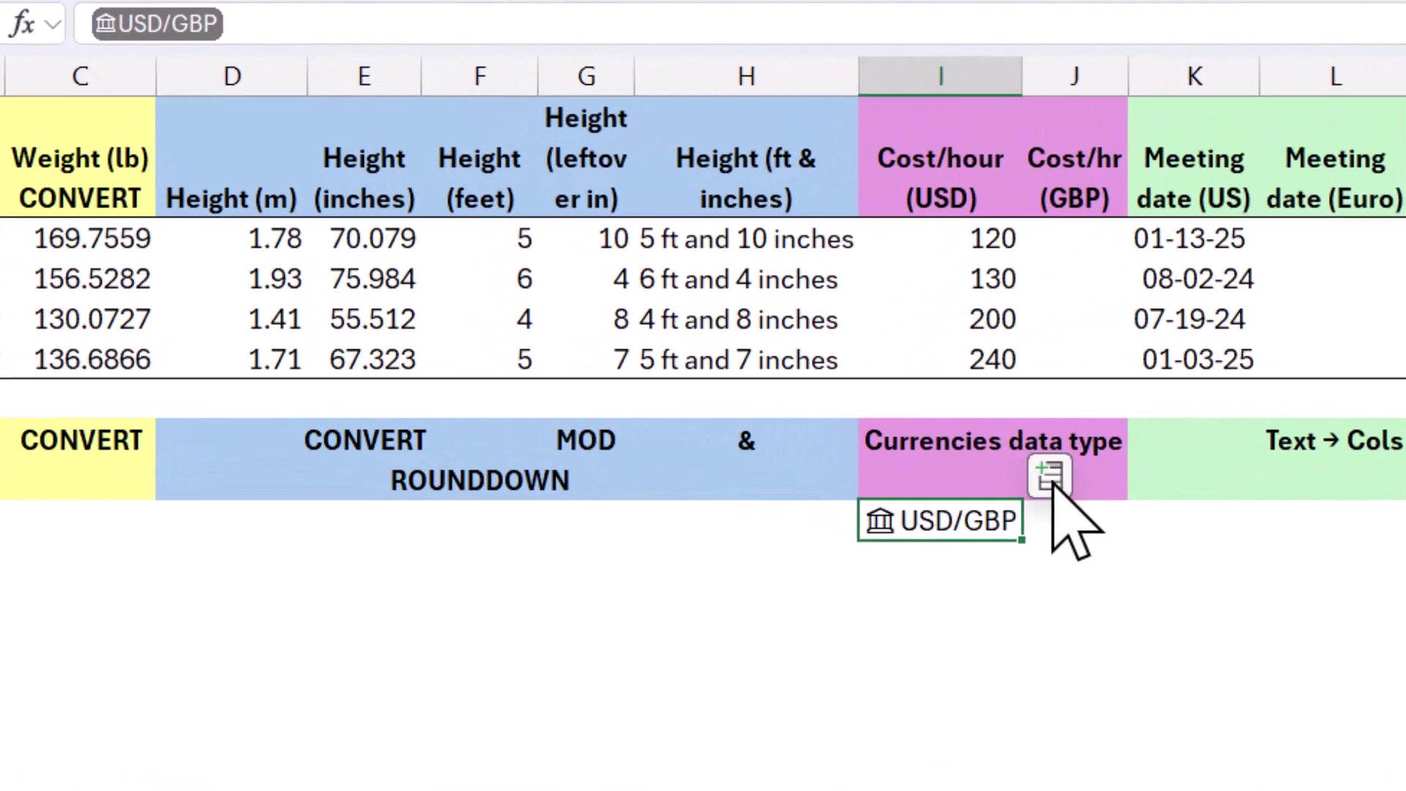
# Insert the USD/GBP Price field into J9 as the £0.81 exchange rate
pyautogui.click(1052, 480)
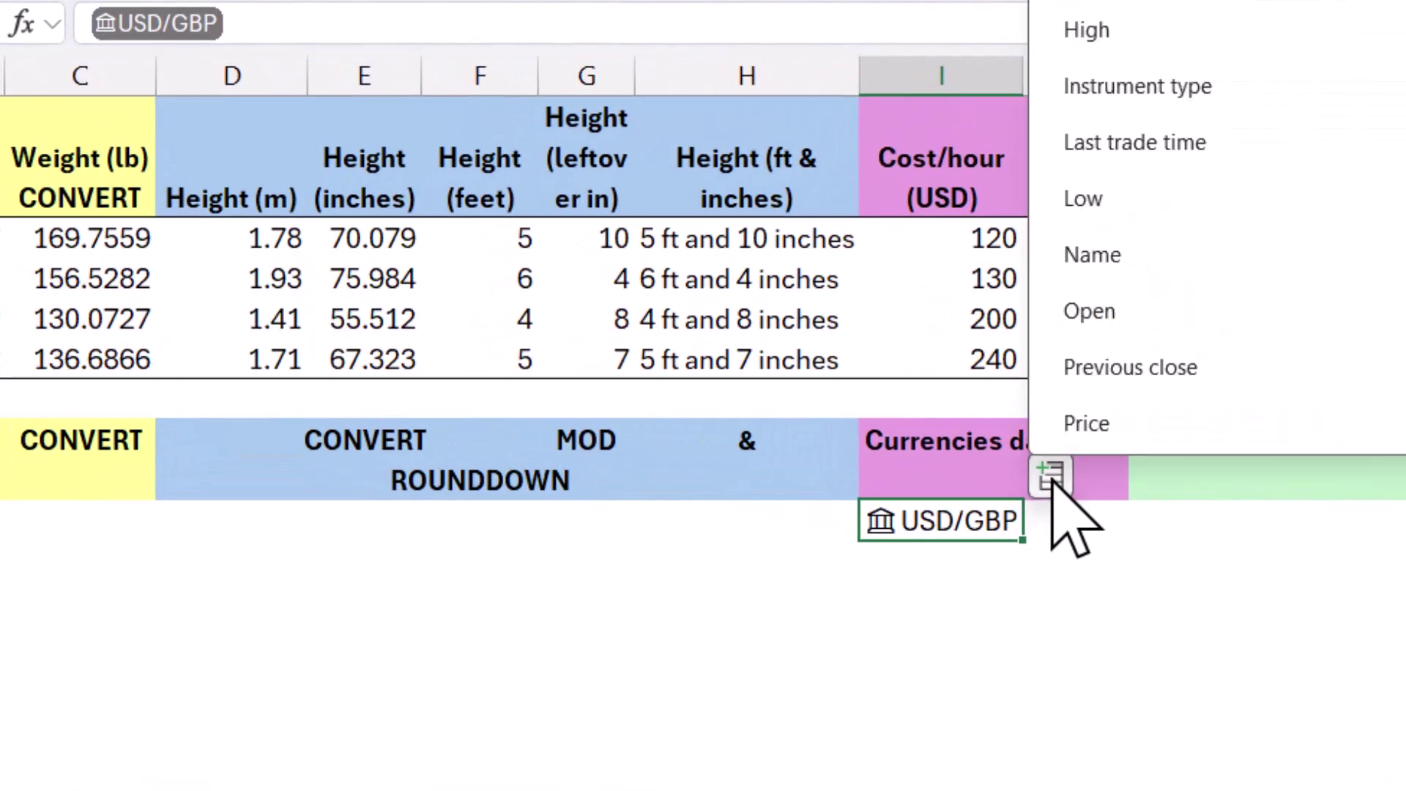
pyautogui.click(1089, 428)
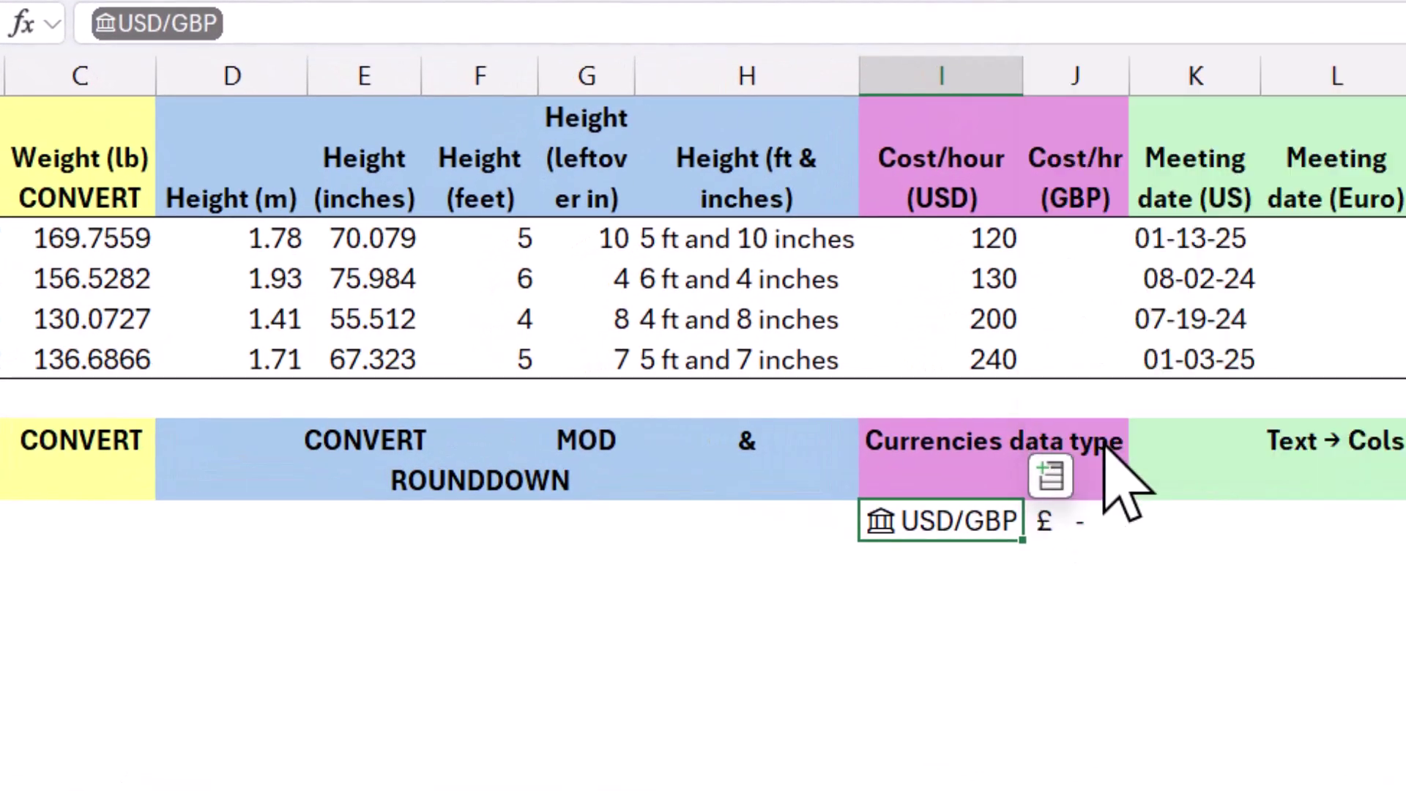
pyautogui.click(1100, 526)
pyautogui.press('Return')
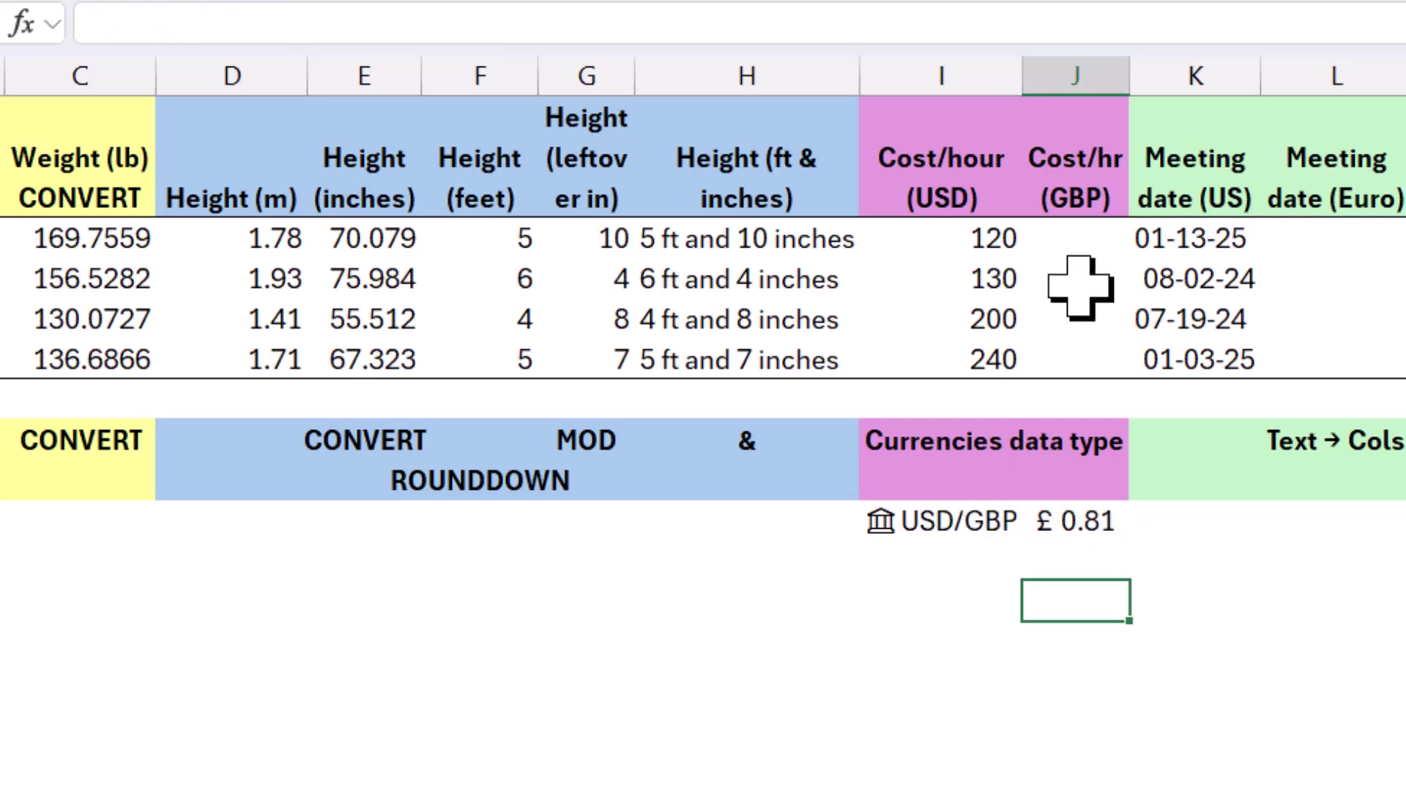
# Enter =I2*J9 in J2 and copy it down to J4
pyautogui.click(1071, 249)
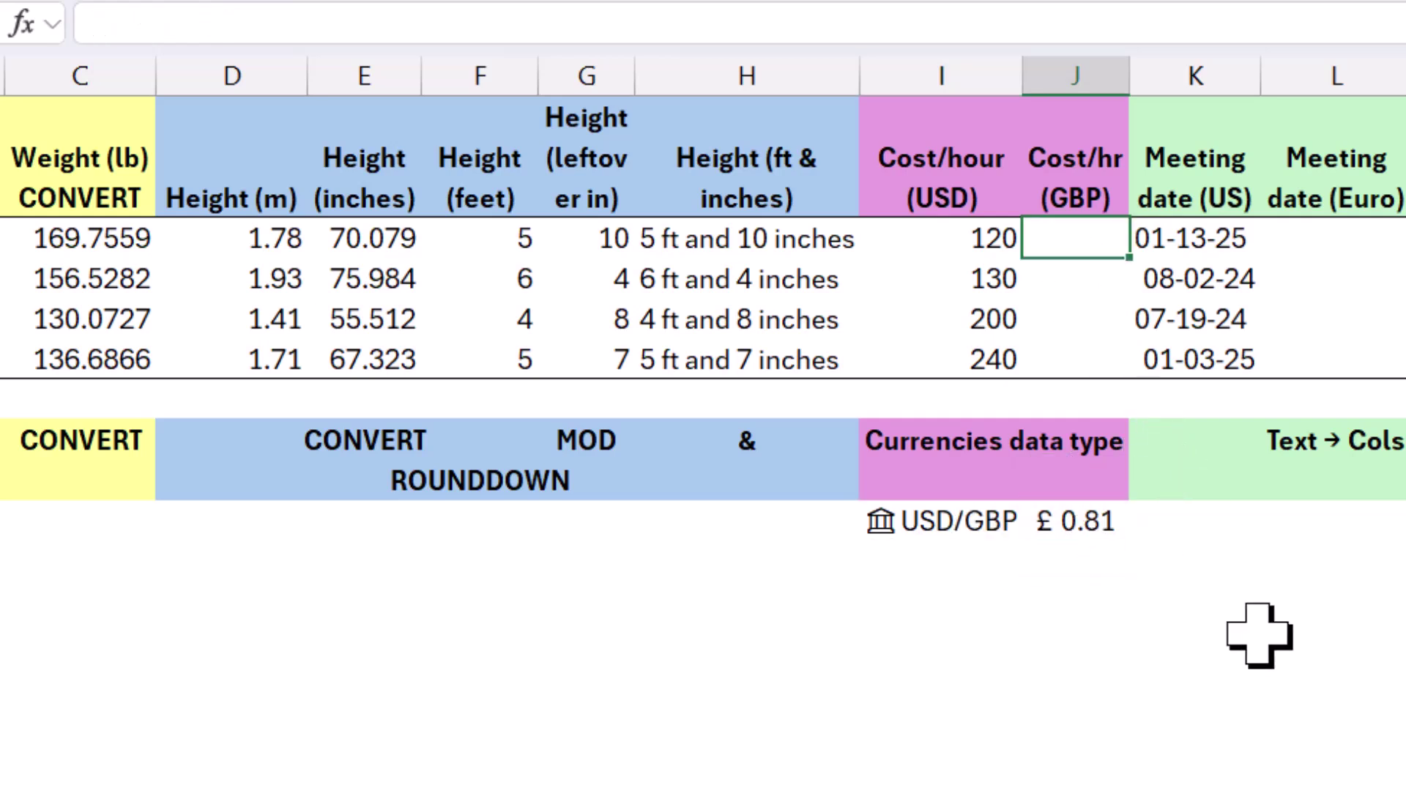
pyautogui.write('=')
pyautogui.press('Left')
pyautogui.write('*')
pyautogui.click(1044, 519)
pyautogui.press('Return')
pyautogui.press('Up')
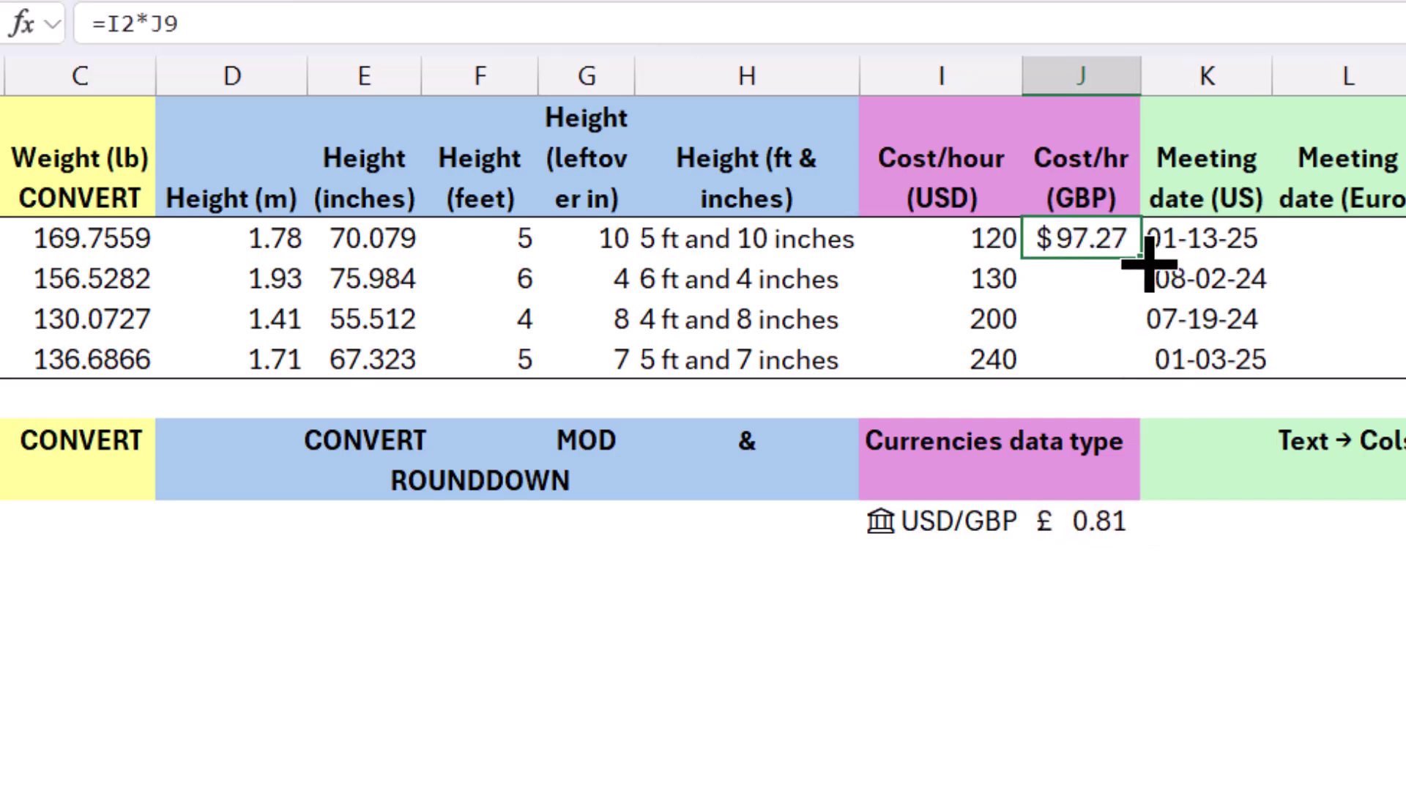
pyautogui.moveTo(1143, 269); pyautogui.dragTo(1140, 336)
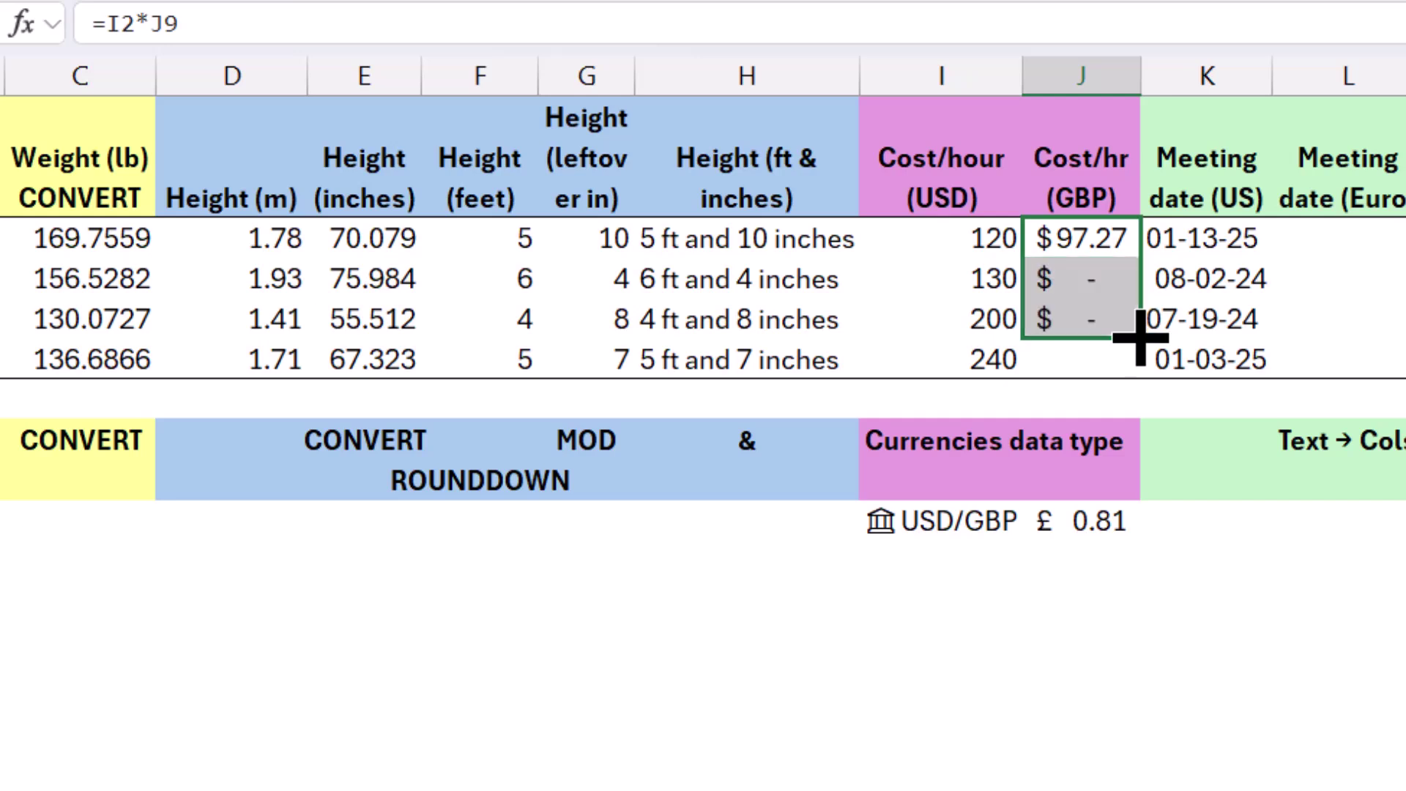
# Lock the rate as =I2*$J$9, refill J2:J5 (97.28, 105.39, 162.14, 194.57), and widen column J
pyautogui.doubleClick(1098, 241)
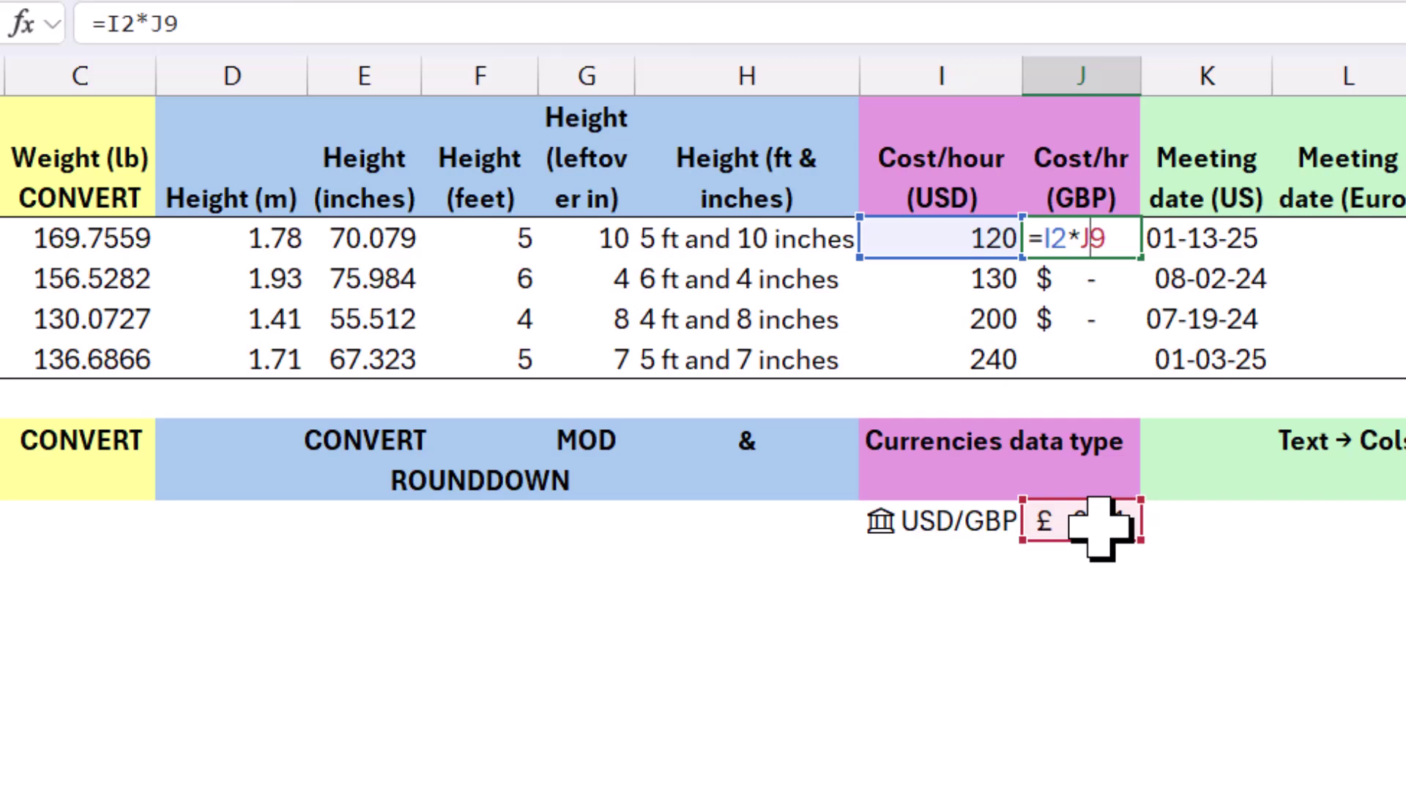
pyautogui.press('F4')
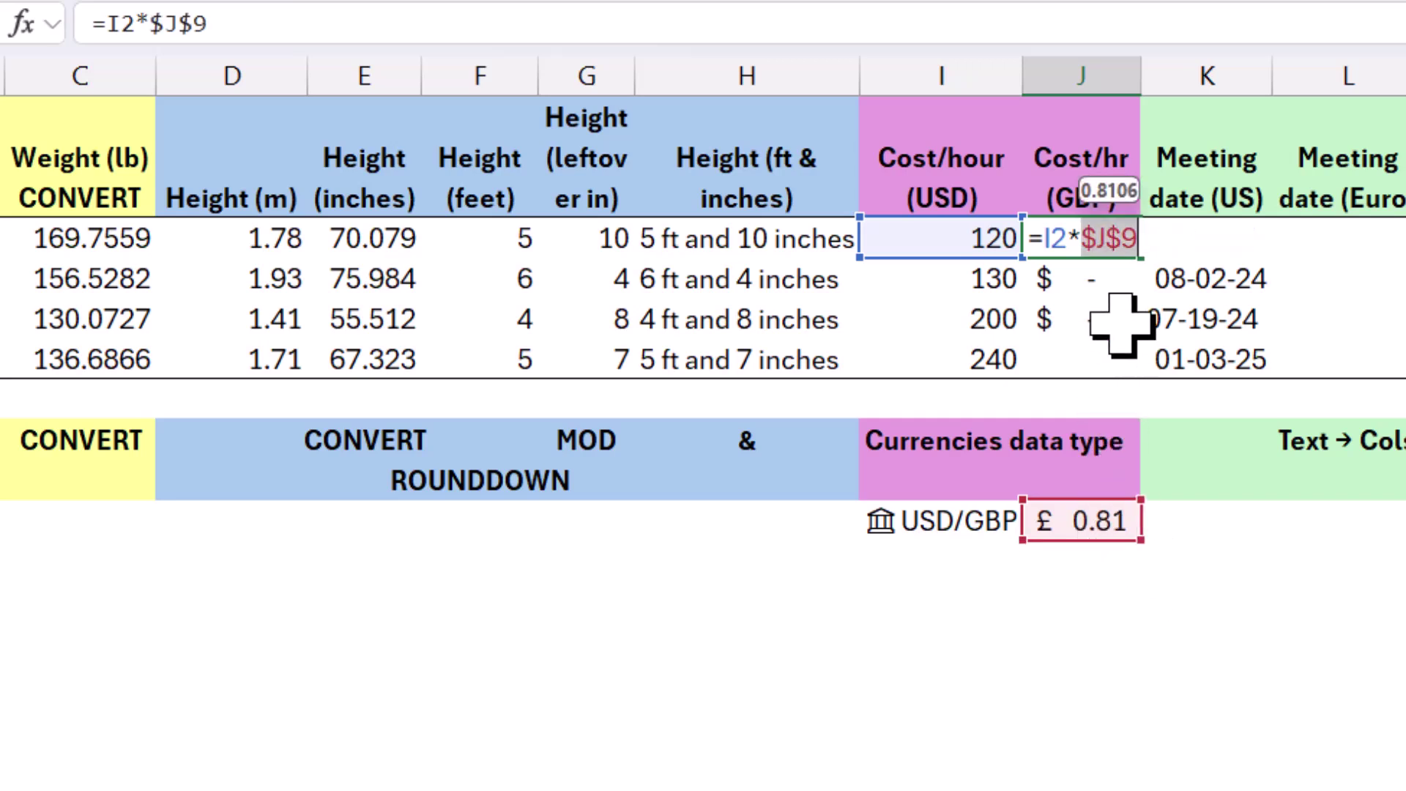
pyautogui.press('Return')
pyautogui.click(1137, 253)
pyautogui.moveTo(1139, 255); pyautogui.dragTo(1138, 377)
pyautogui.moveTo(1140, 79); pyautogui.dragTo(1180, 70)
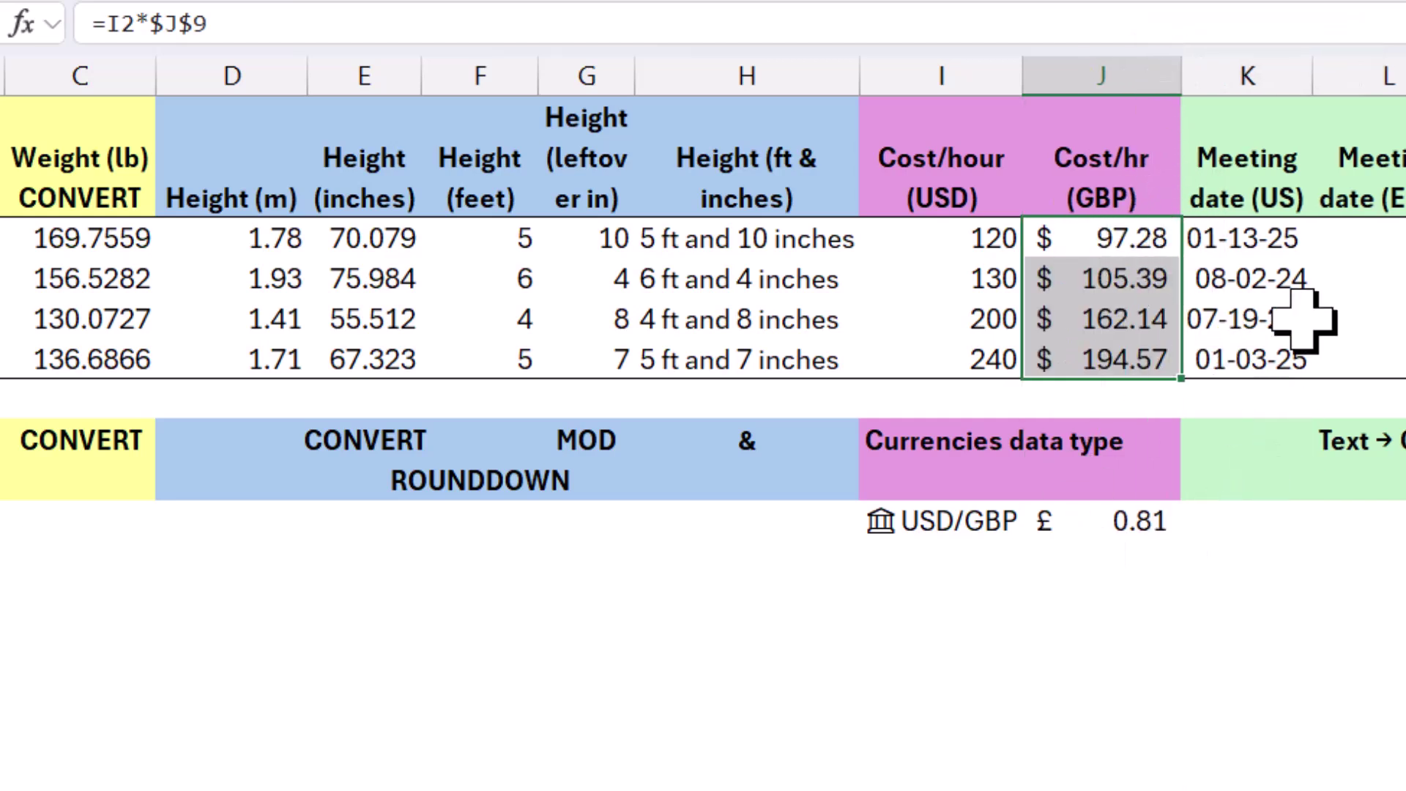
pyautogui.click(1390, 245)
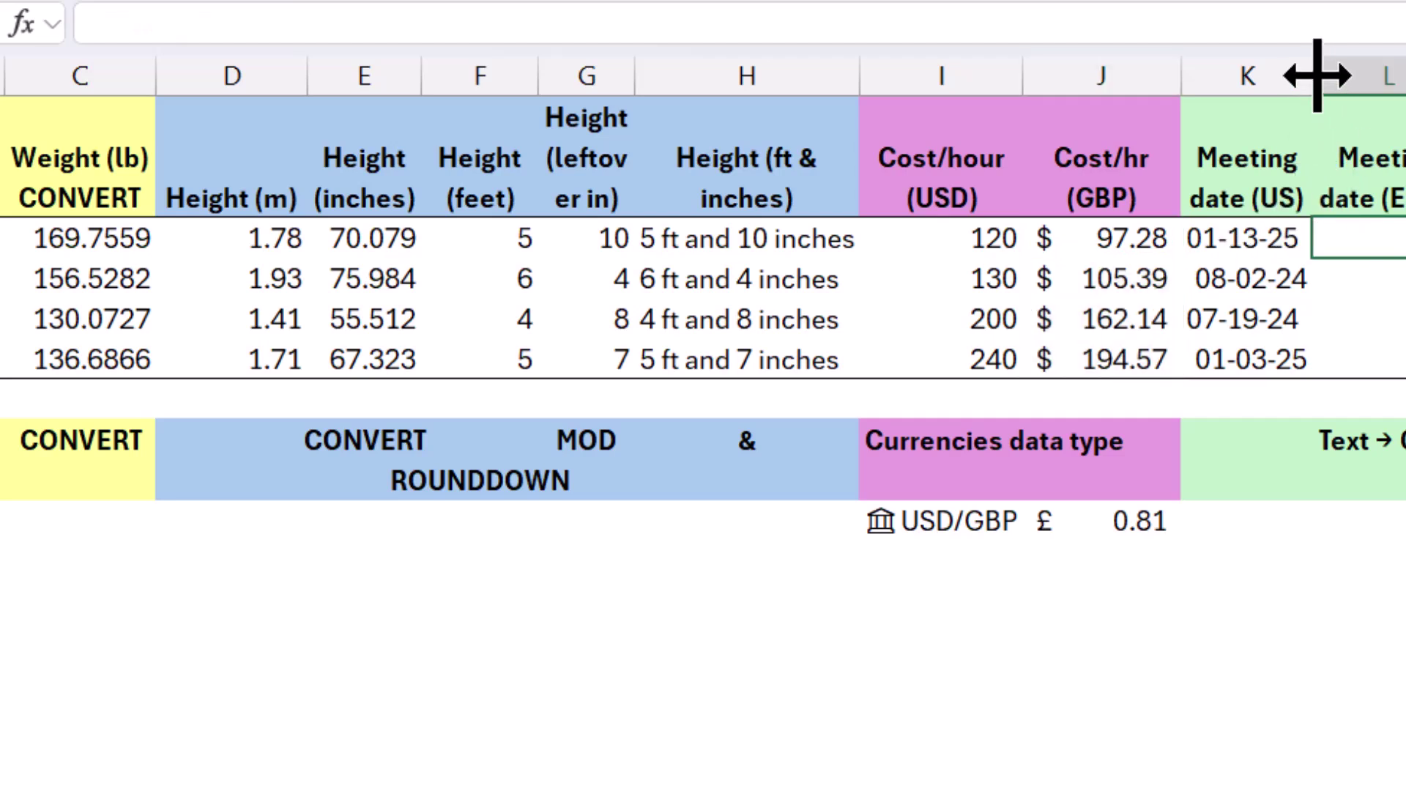
# Widen column K and check which US meeting dates are text and which are real dates
pyautogui.moveTo(1317, 76); pyautogui.dragTo(1350, 71)
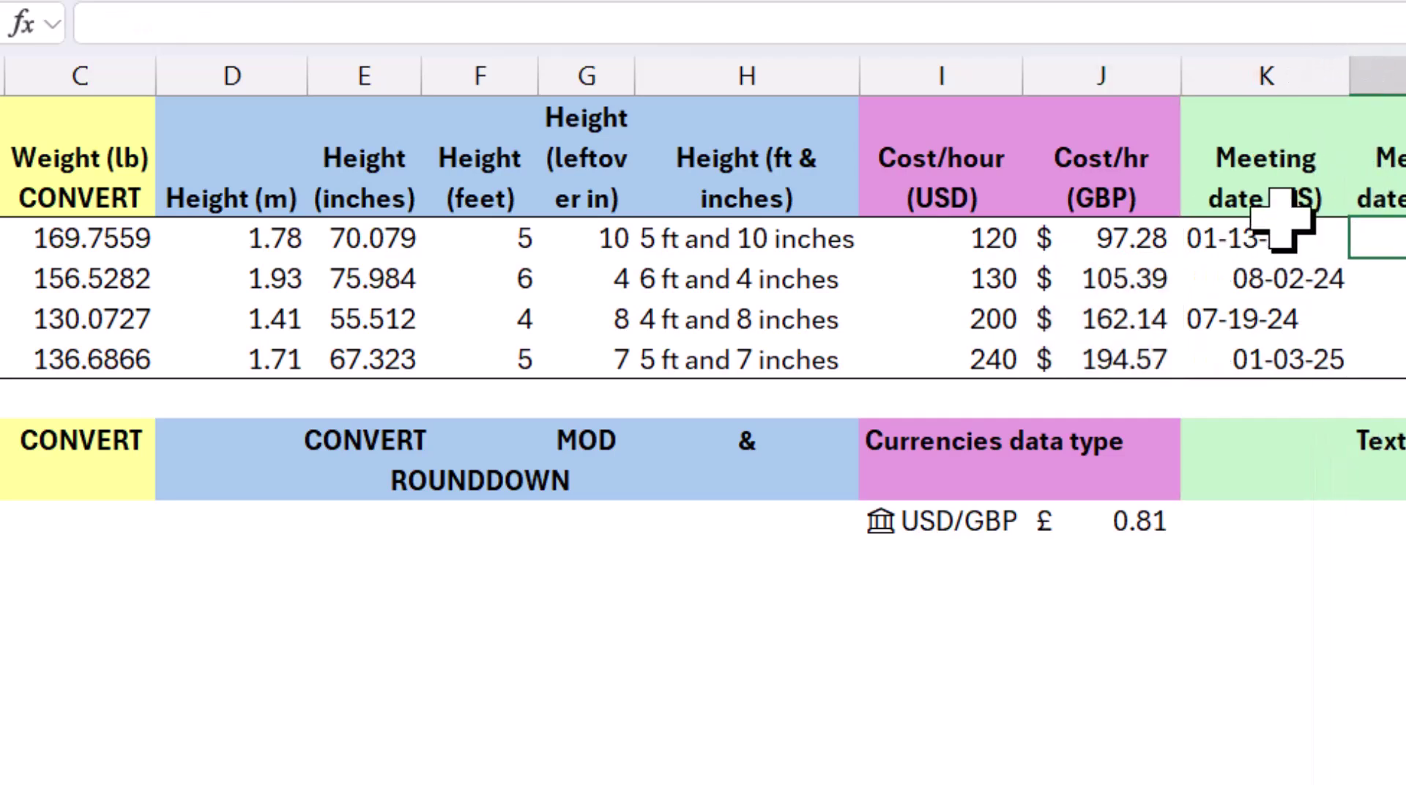
pyautogui.click(1216, 248)
pyautogui.click(1257, 288)
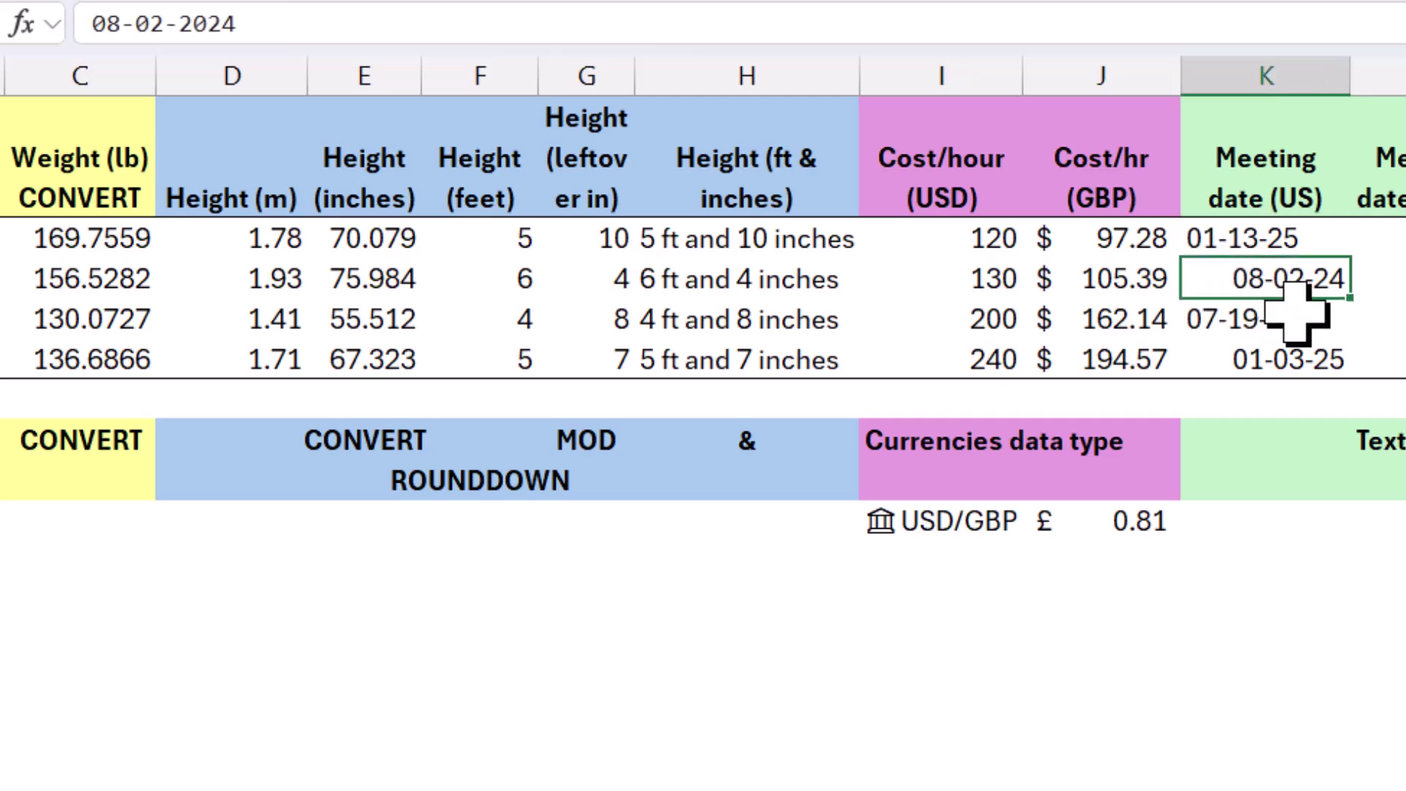
pyautogui.click(1280, 321)
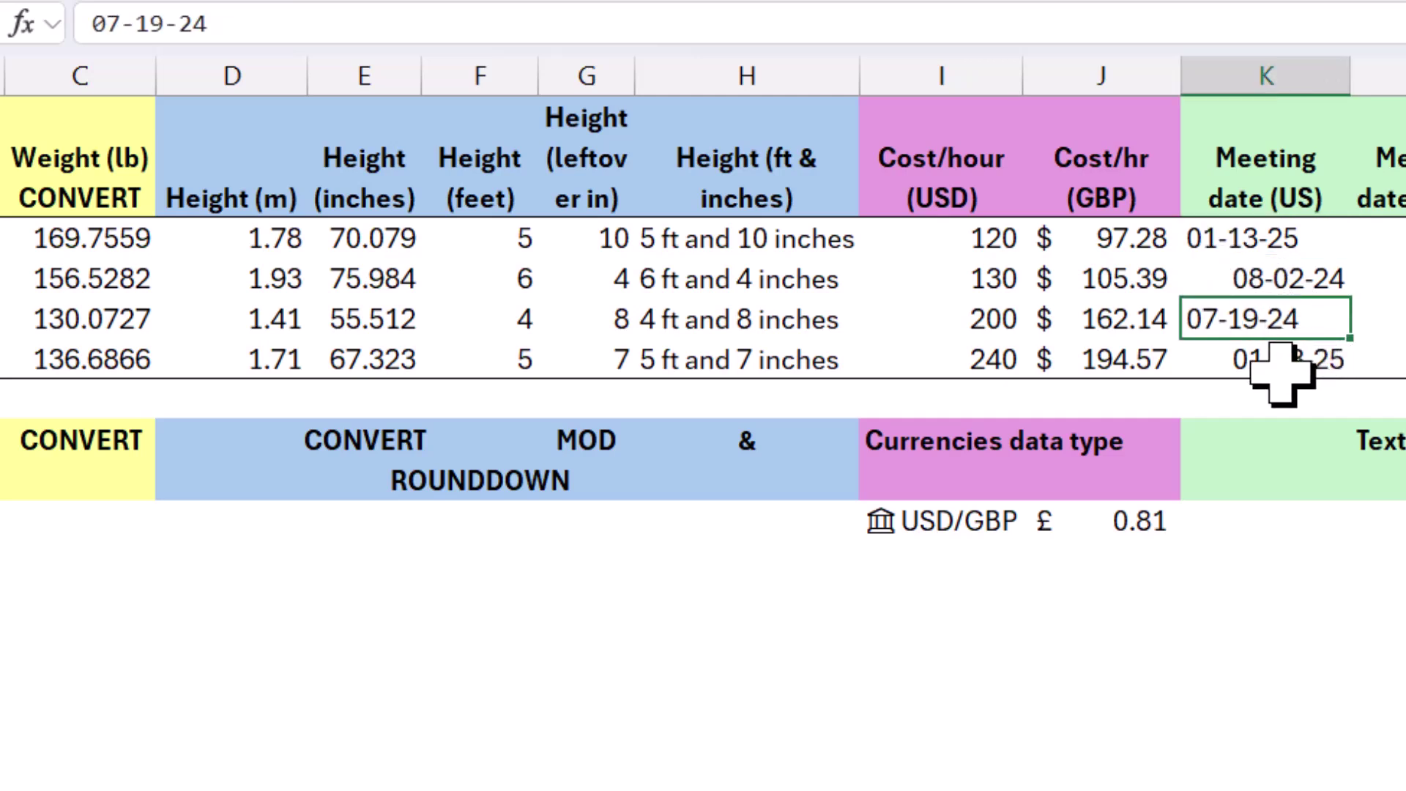
pyautogui.click(1339, 238)
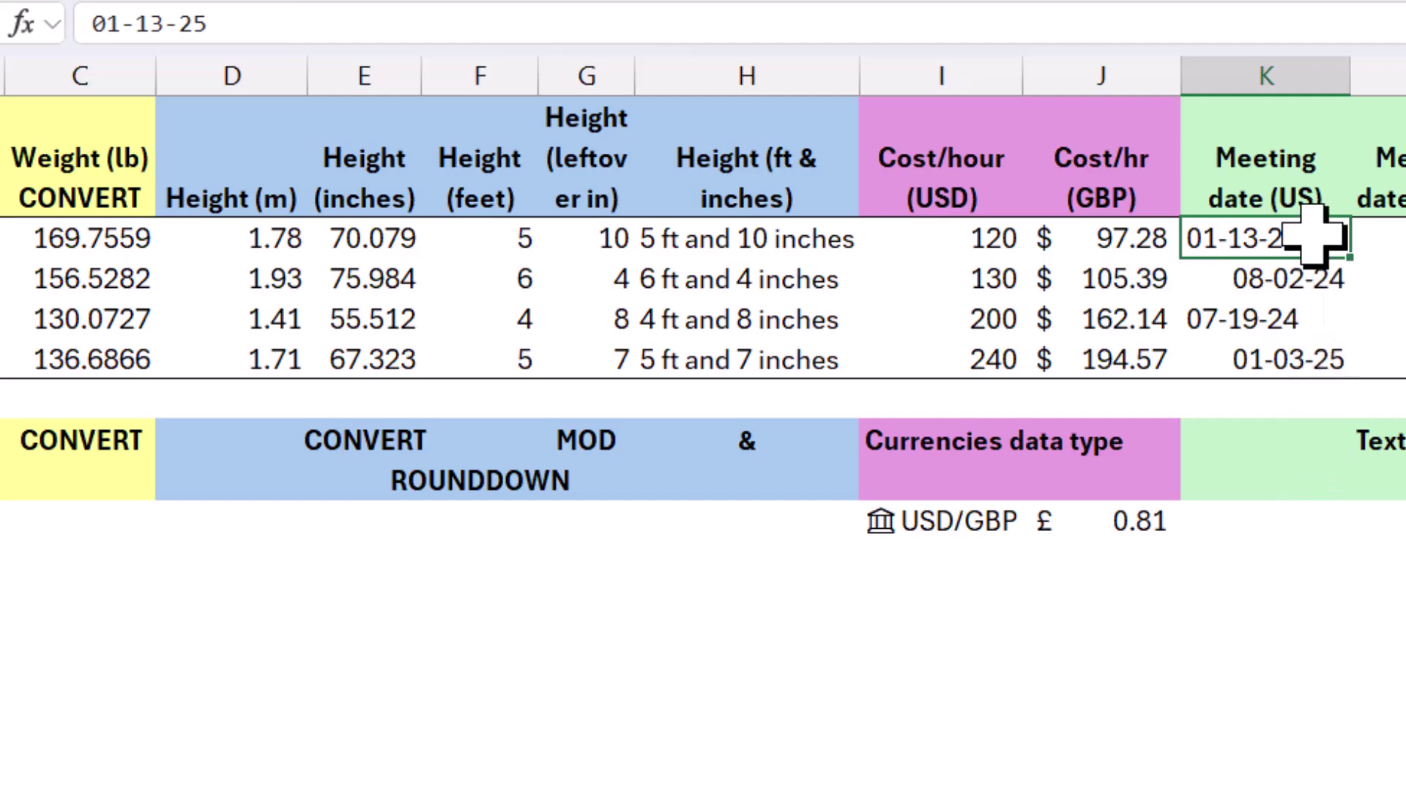
# Copy the four US meeting dates from K2:K5 into L2 and launch Text to Columns
pyautogui.moveTo(1319, 233); pyautogui.dragTo(1329, 346)
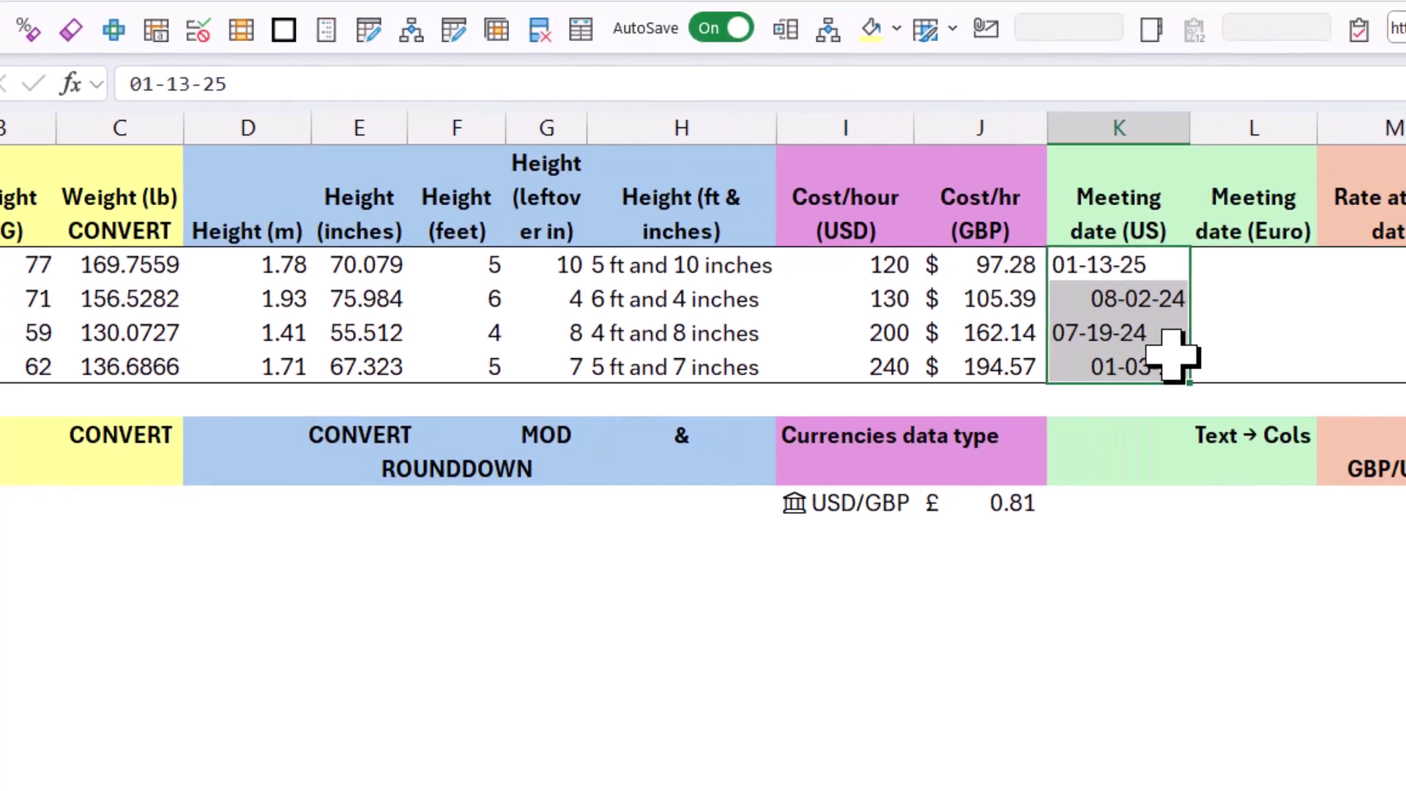
pyautogui.rightClick(1172, 315)
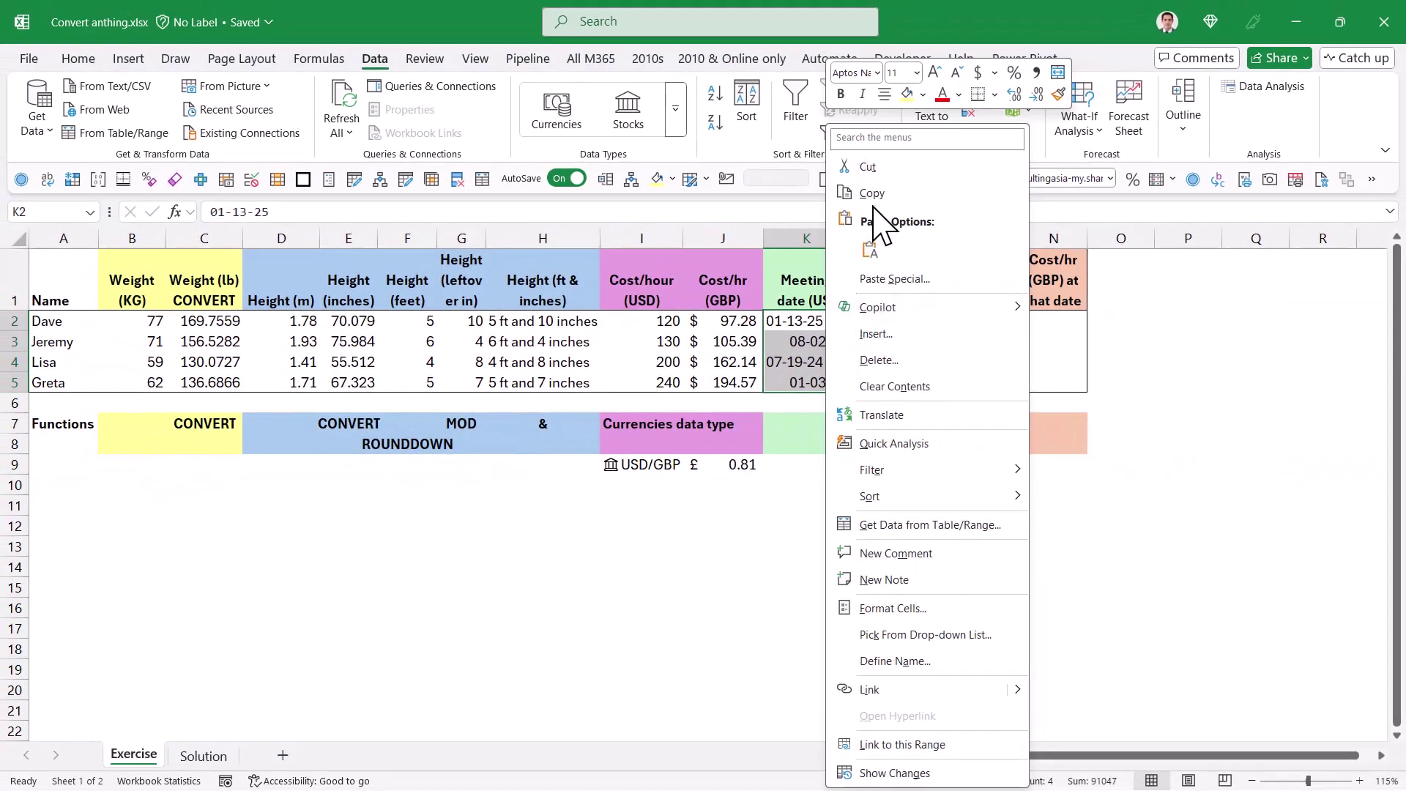
pyautogui.press('Escape')
pyautogui.hotkey('ctrl', 'c')
pyautogui.click(888, 323)
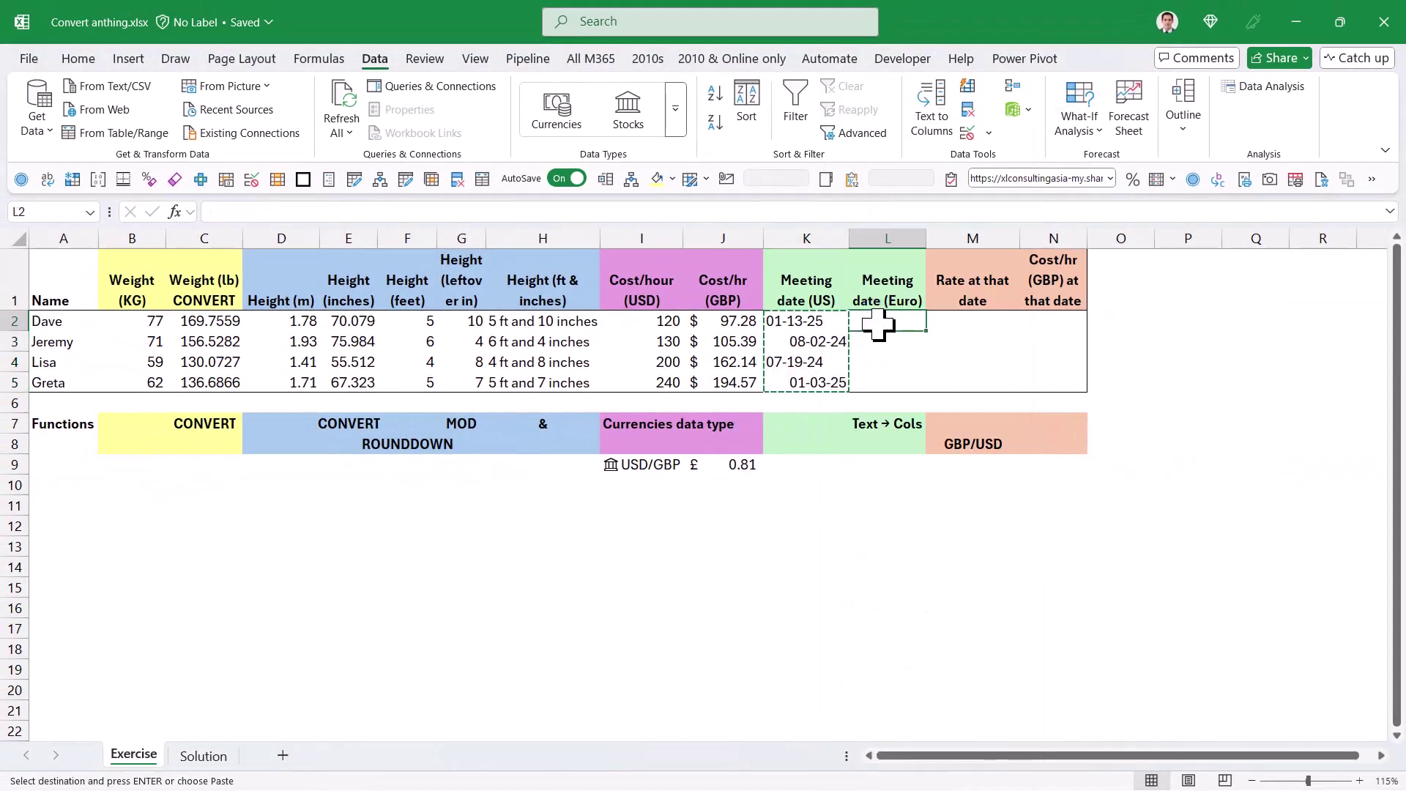
pyautogui.rightClick(889, 322)
pyautogui.click(925, 278)
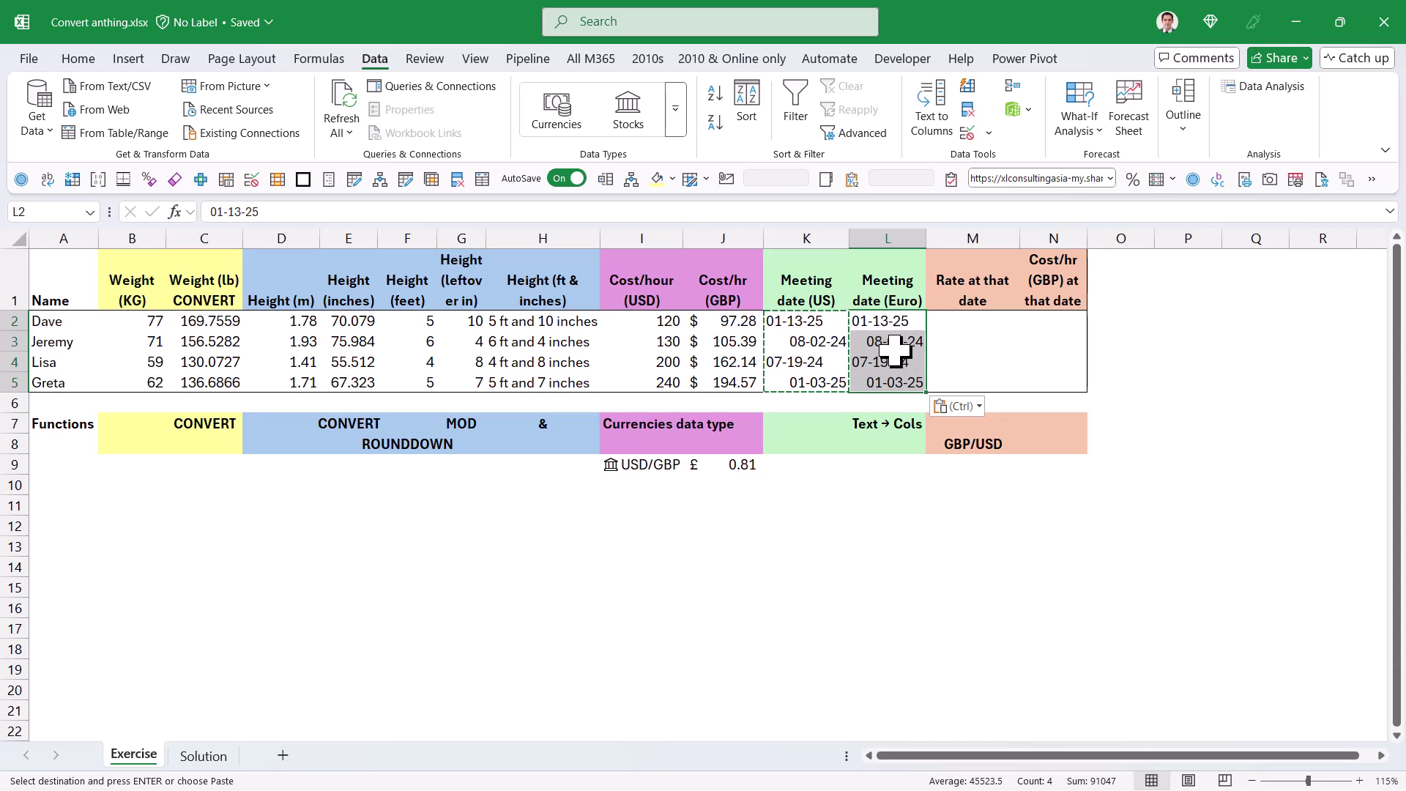
pyautogui.click(932, 117)
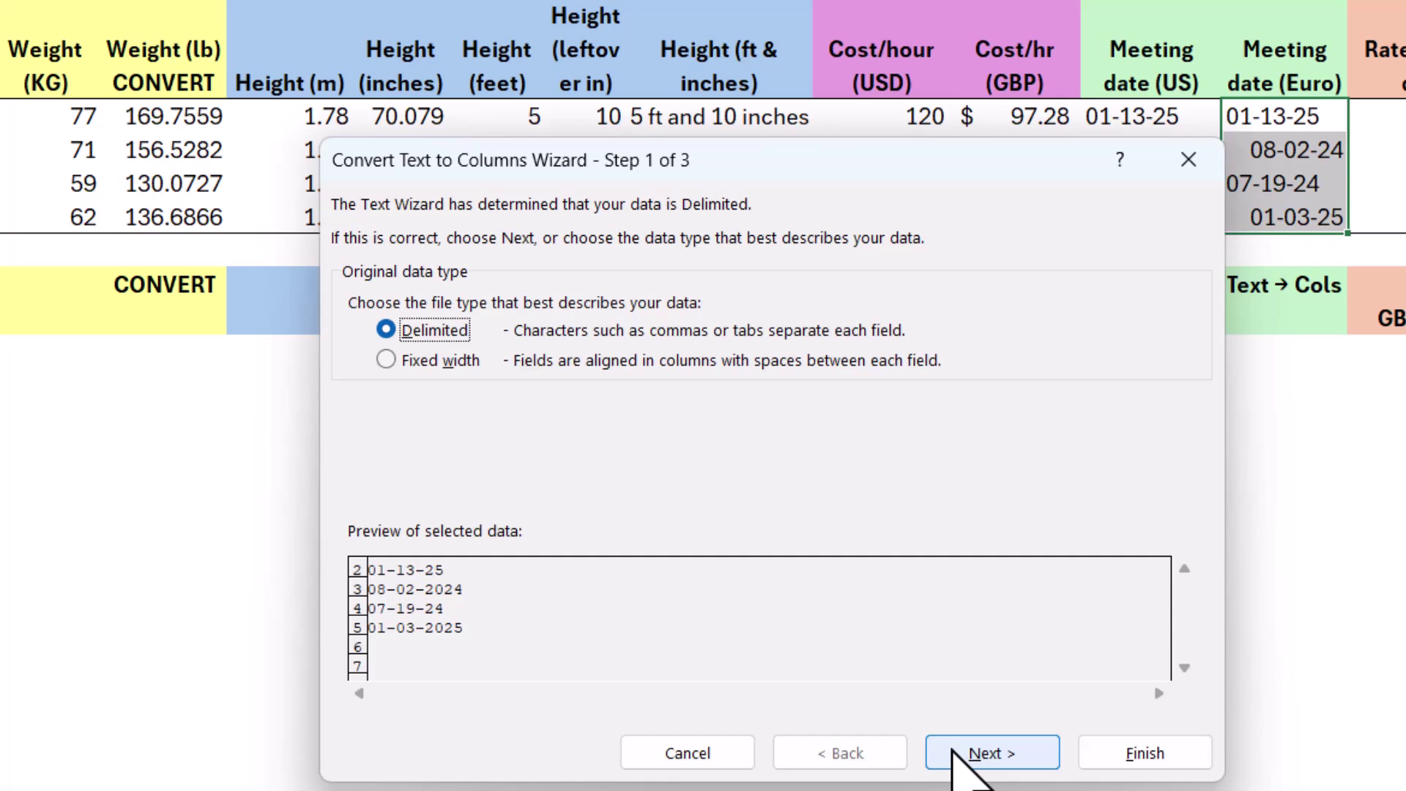
# Convert the pasted dates as MDY dates, giving 13-01-25, 02-08-24, 19-07-24 and 03-01-25
pyautogui.click(961, 752)
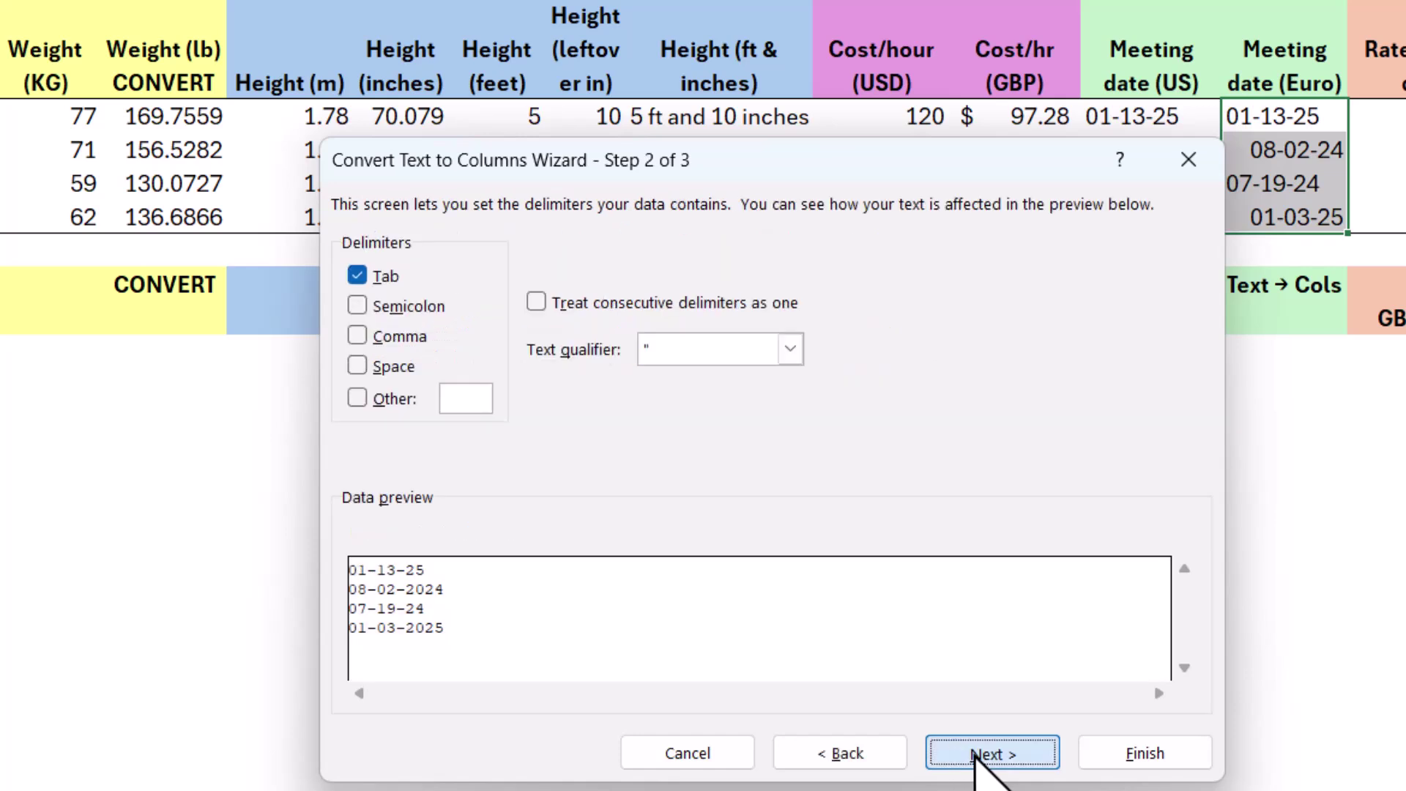
pyautogui.click(977, 755)
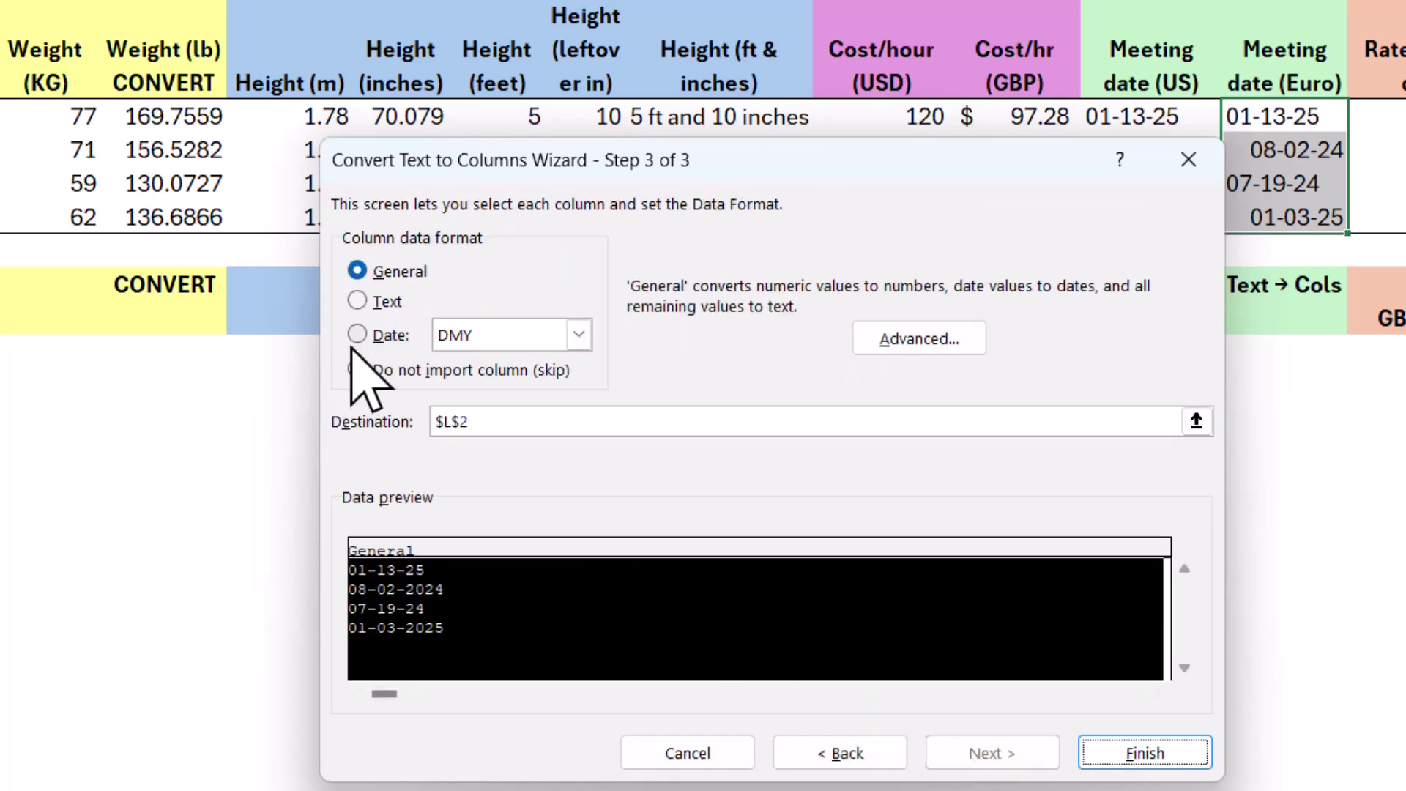
pyautogui.click(357, 334)
pyautogui.click(484, 344)
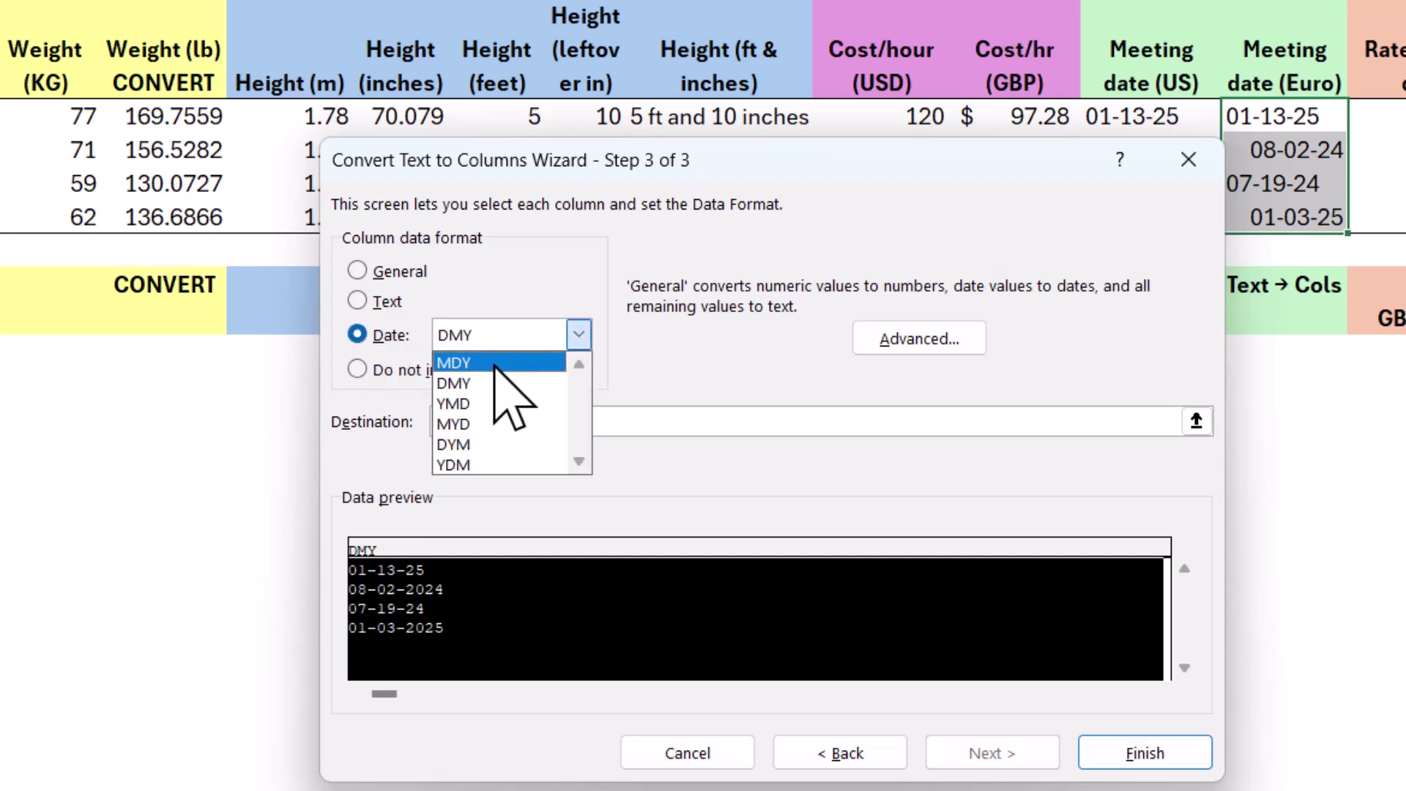
pyautogui.click(484, 364)
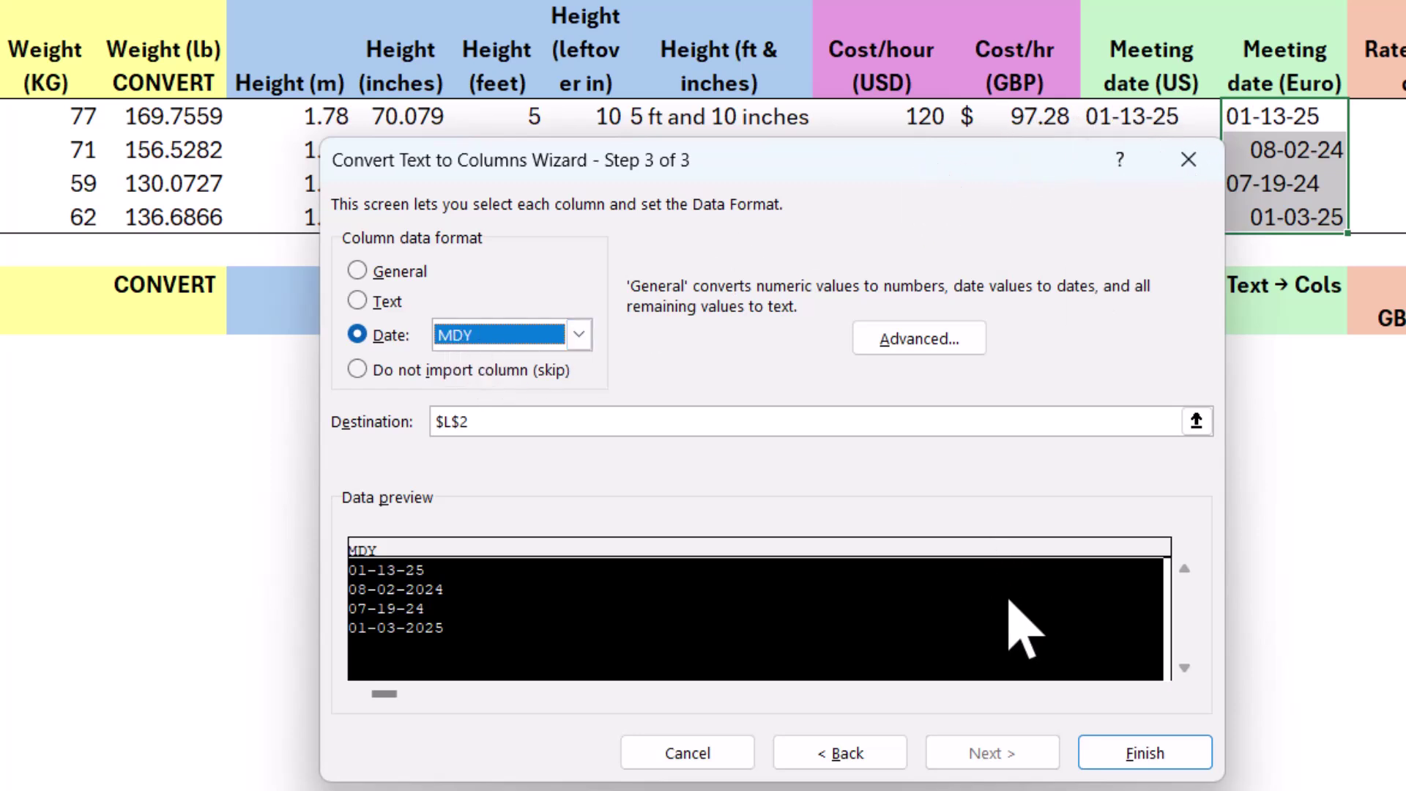
pyautogui.click(1145, 752)
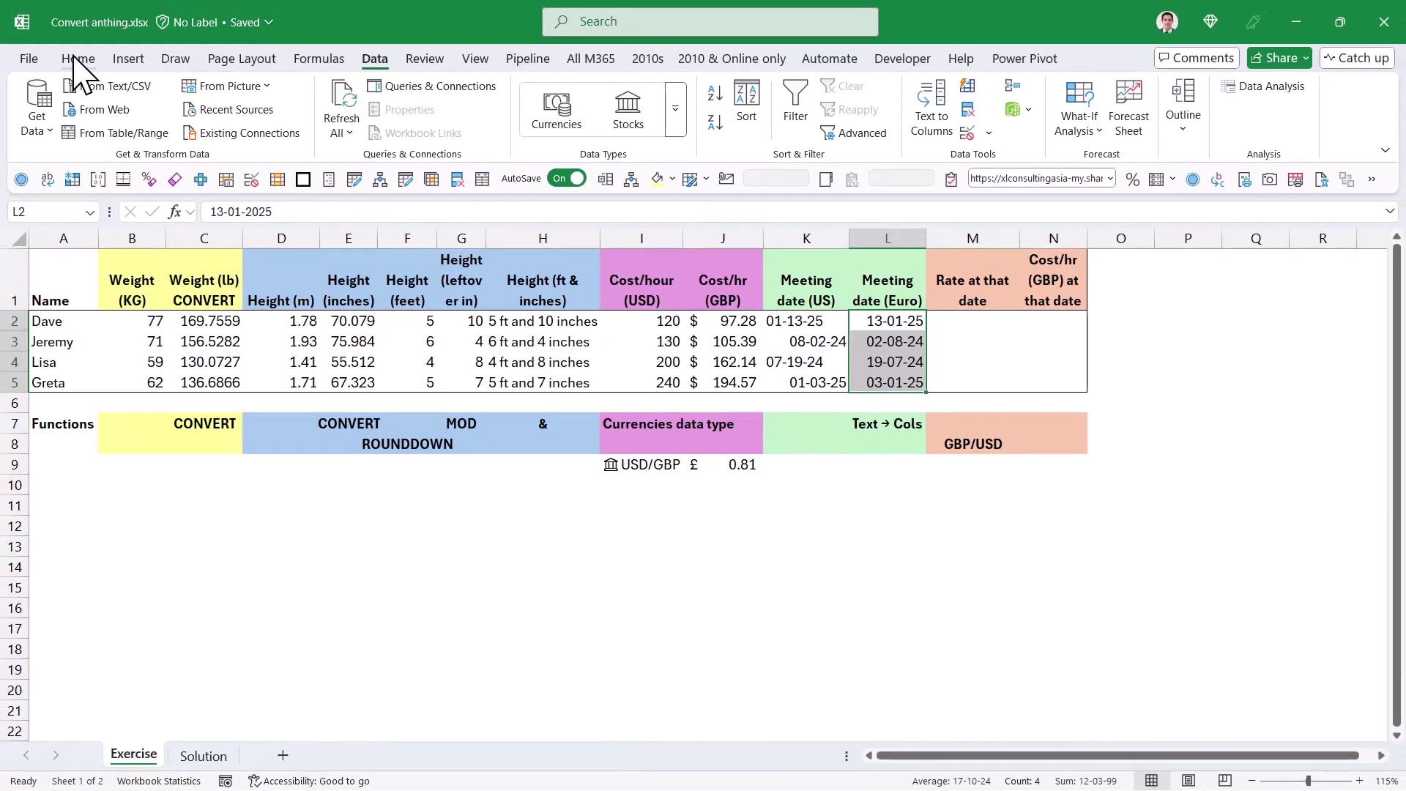
# Apply the dd-mmm-yy date format so the dates read 13-Jan-25, 02-Aug-24, 19-Jul-24, 03-Jan-25
pyautogui.click(75, 59)
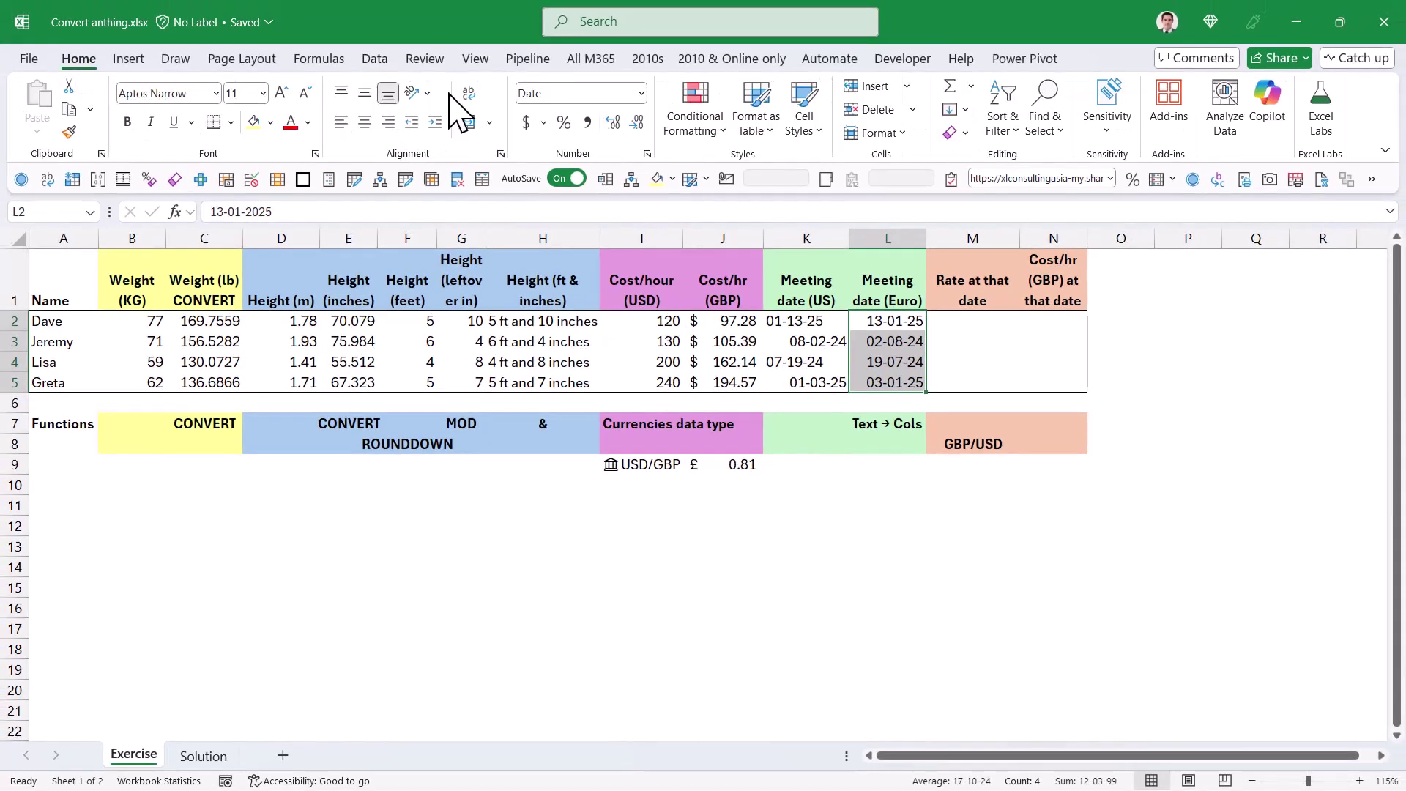
pyautogui.click(641, 94)
pyautogui.click(487, 46)
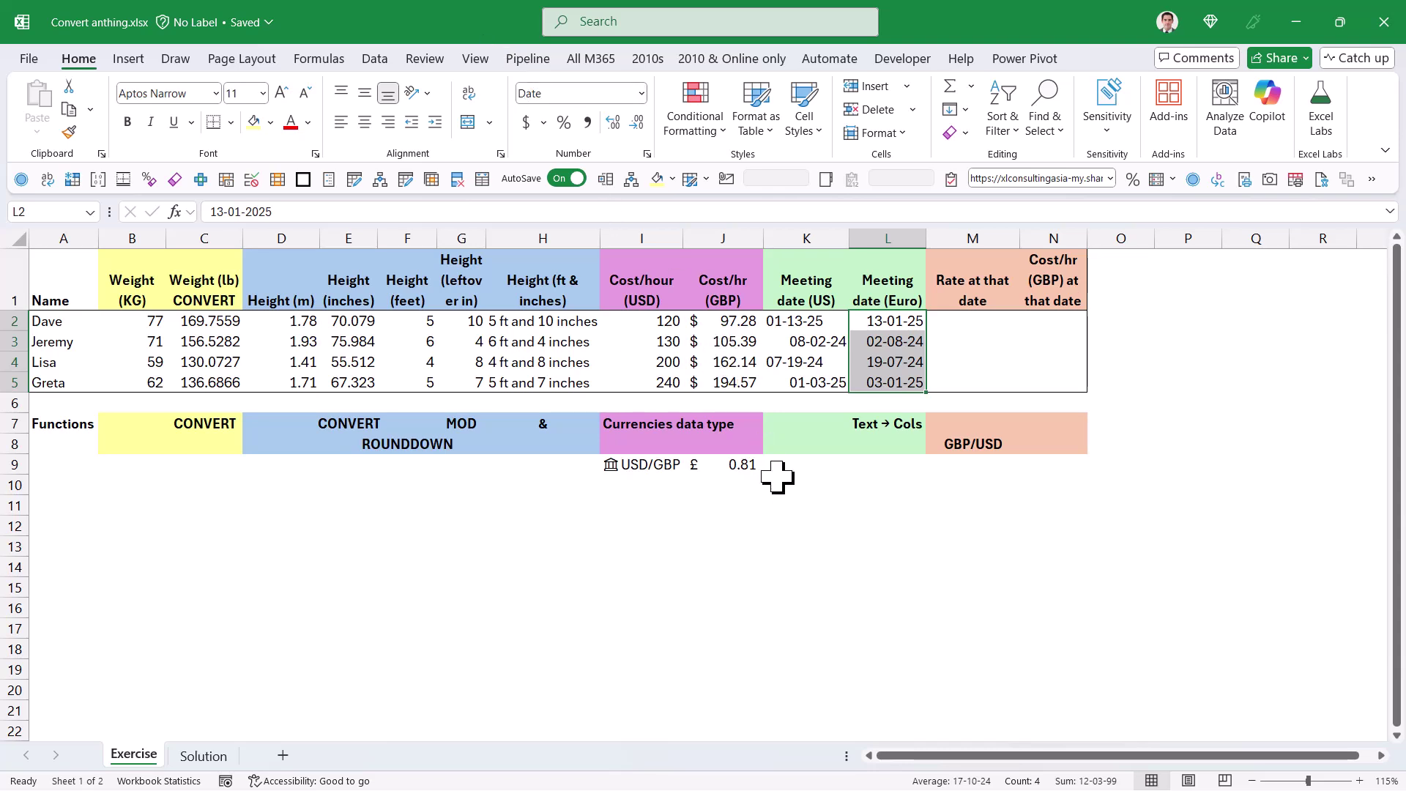
pyautogui.hotkey('ctrl', 'shift', '3')
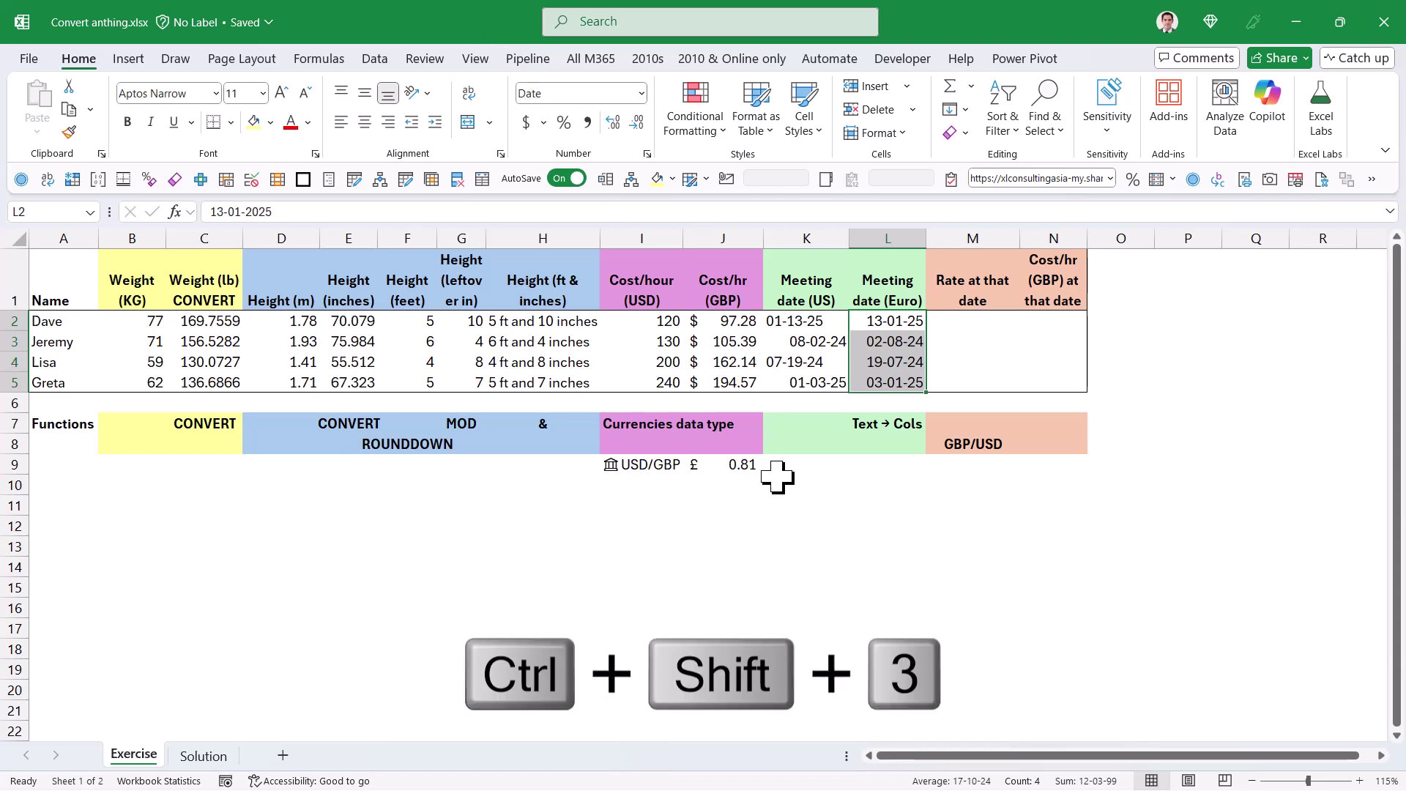
pyautogui.hotkey('ctrl', 'shift', '3')
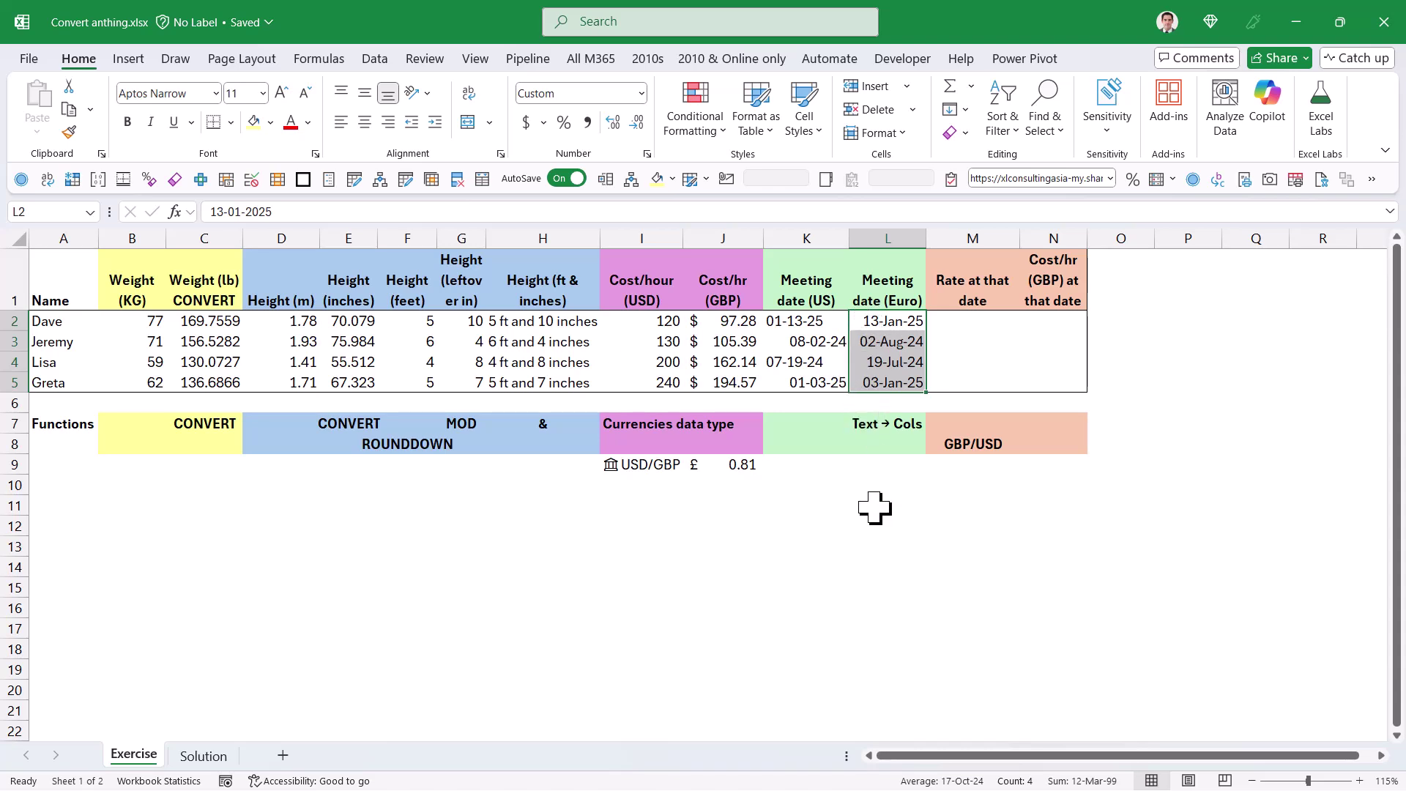
# Enter =STOCKHISTORY(M8,L2) in M2 to spill GBP/USD Date and Close data from 13-01-25
pyautogui.click(973, 326)
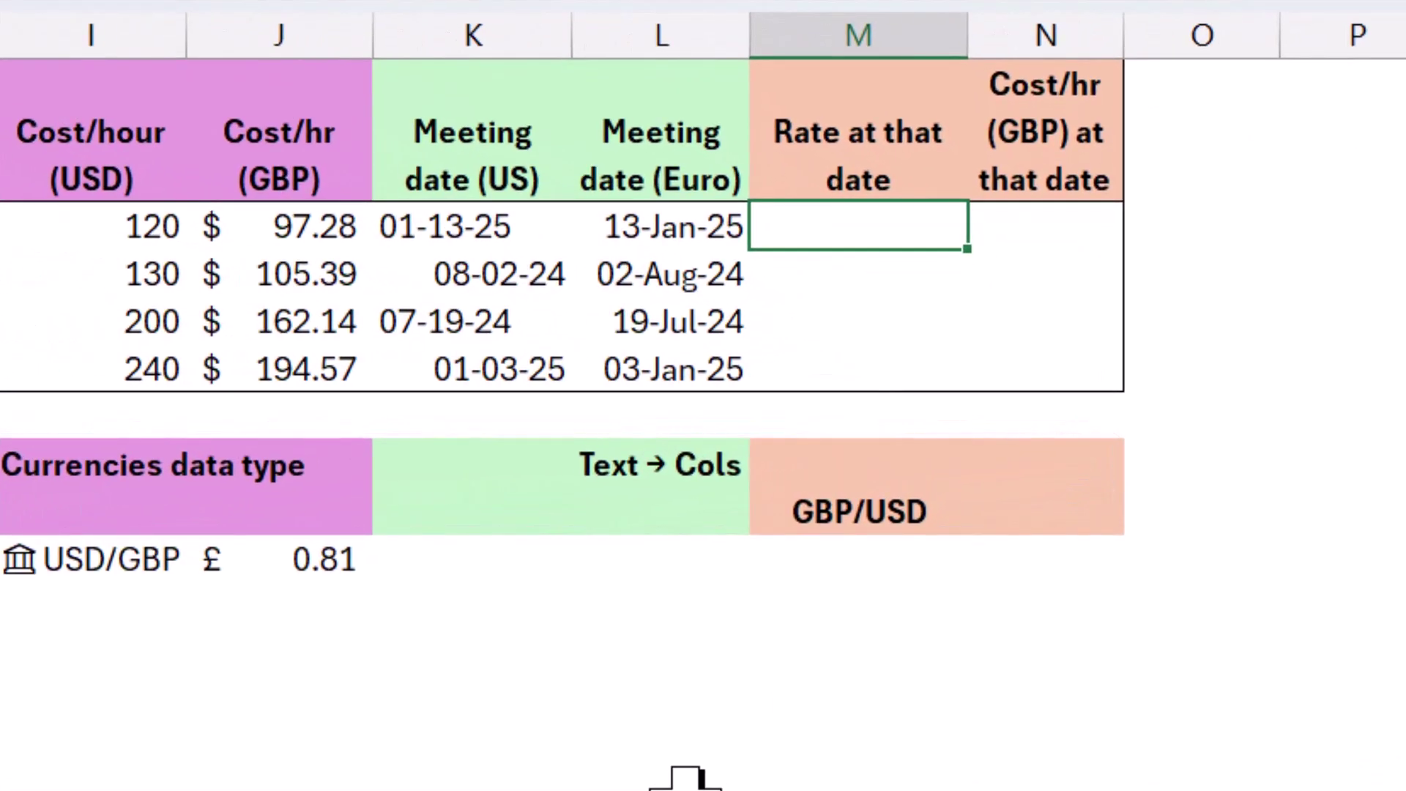
pyautogui.write('=sto')
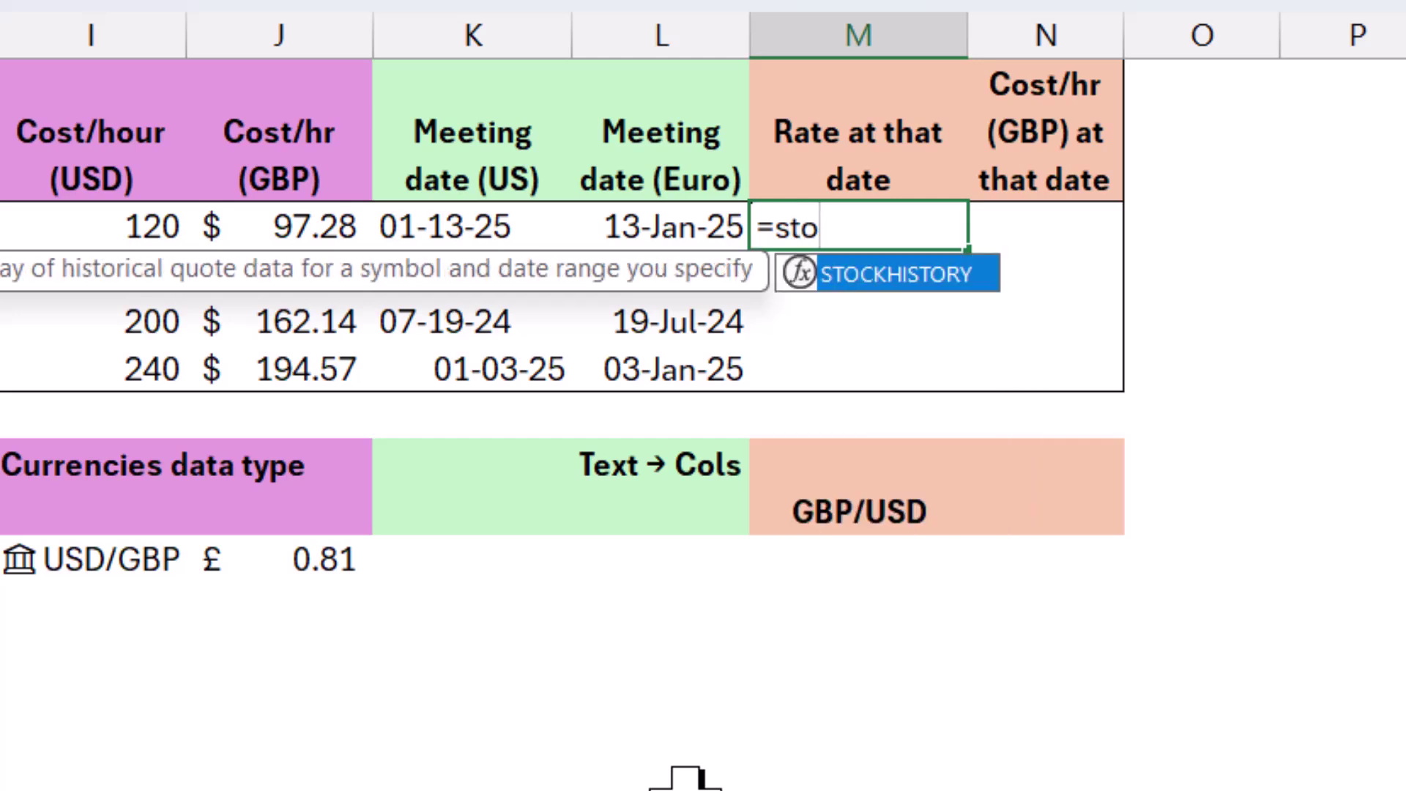
pyautogui.press('Tab')
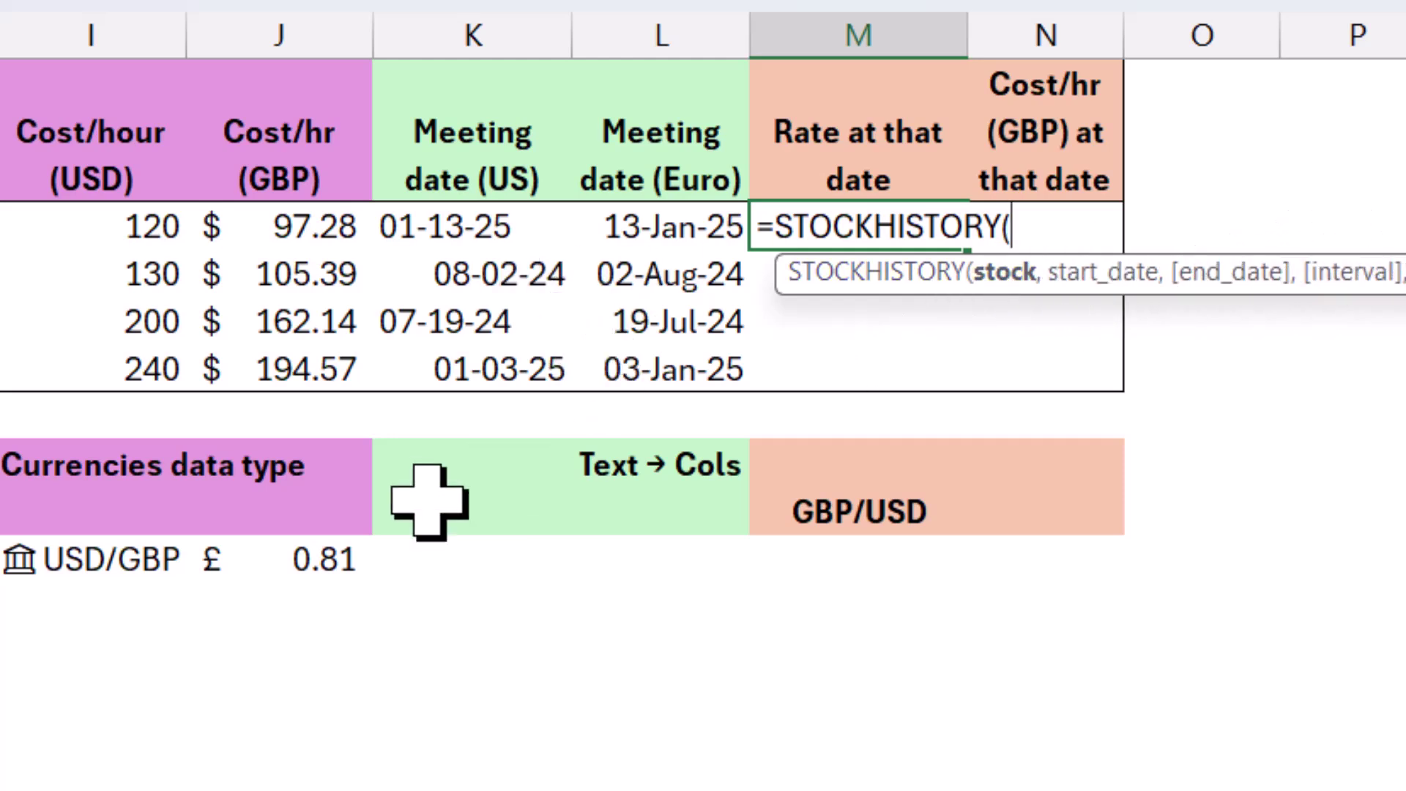
pyautogui.click(859, 510)
pyautogui.write(',')
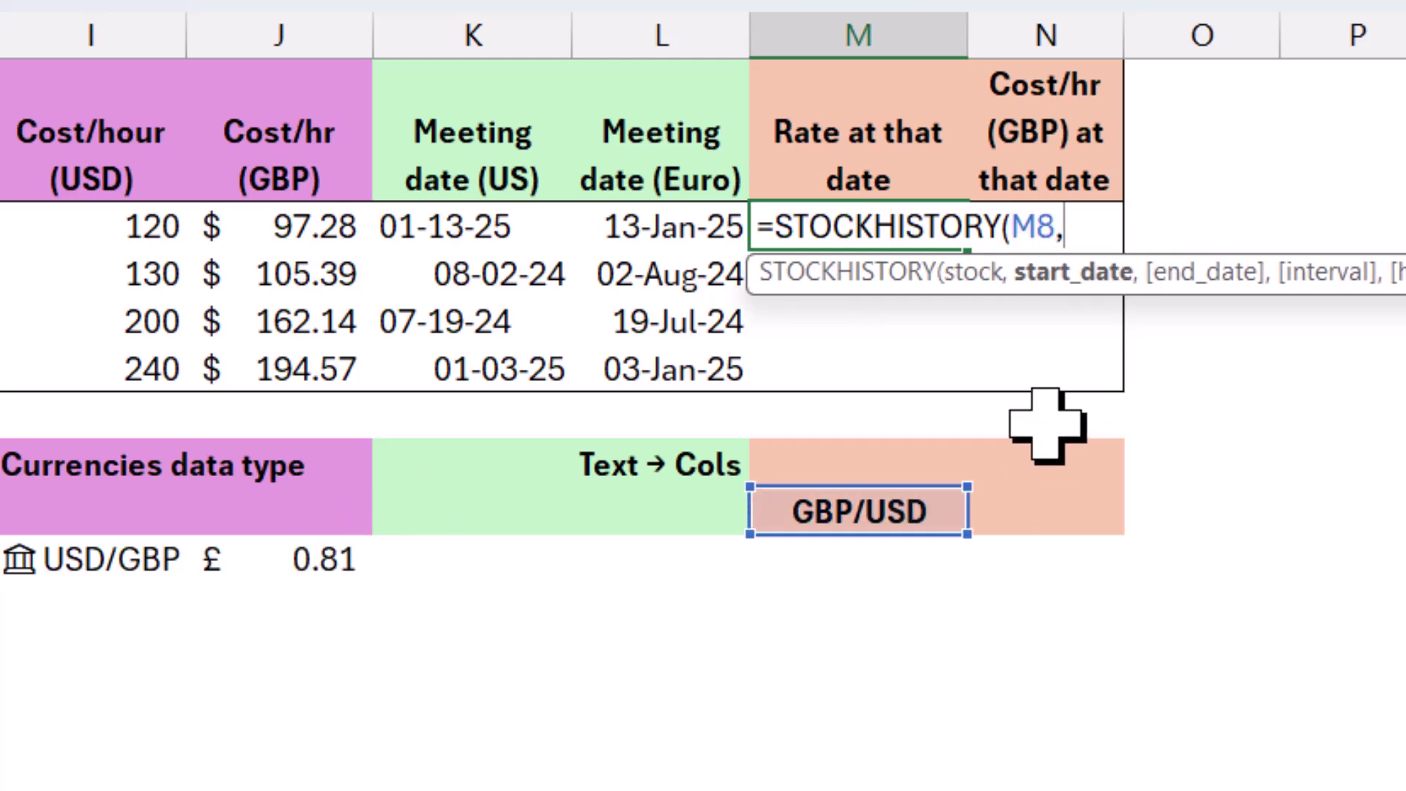
pyautogui.click(590, 233)
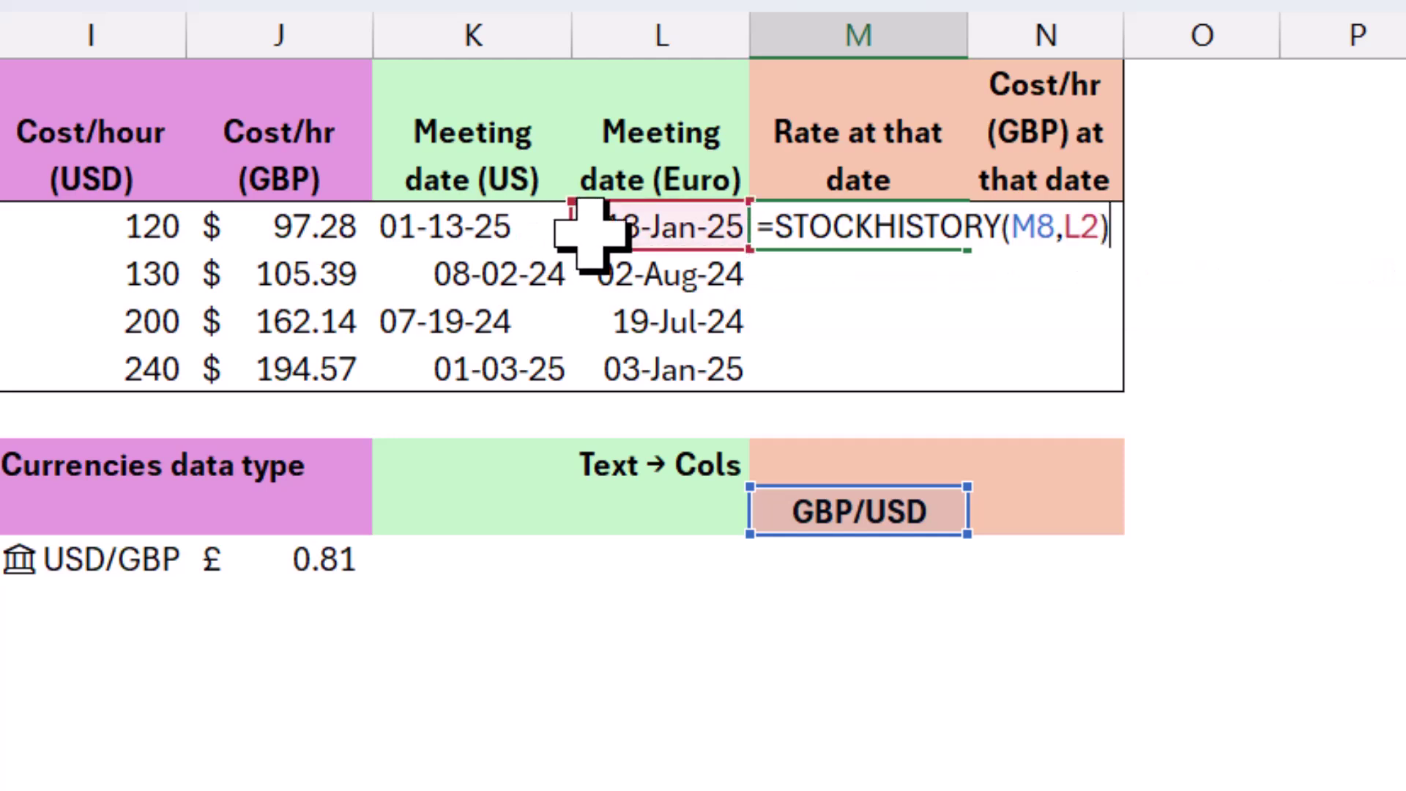
pyautogui.press('Return')
pyautogui.press('Up')
pyautogui.press('Down')
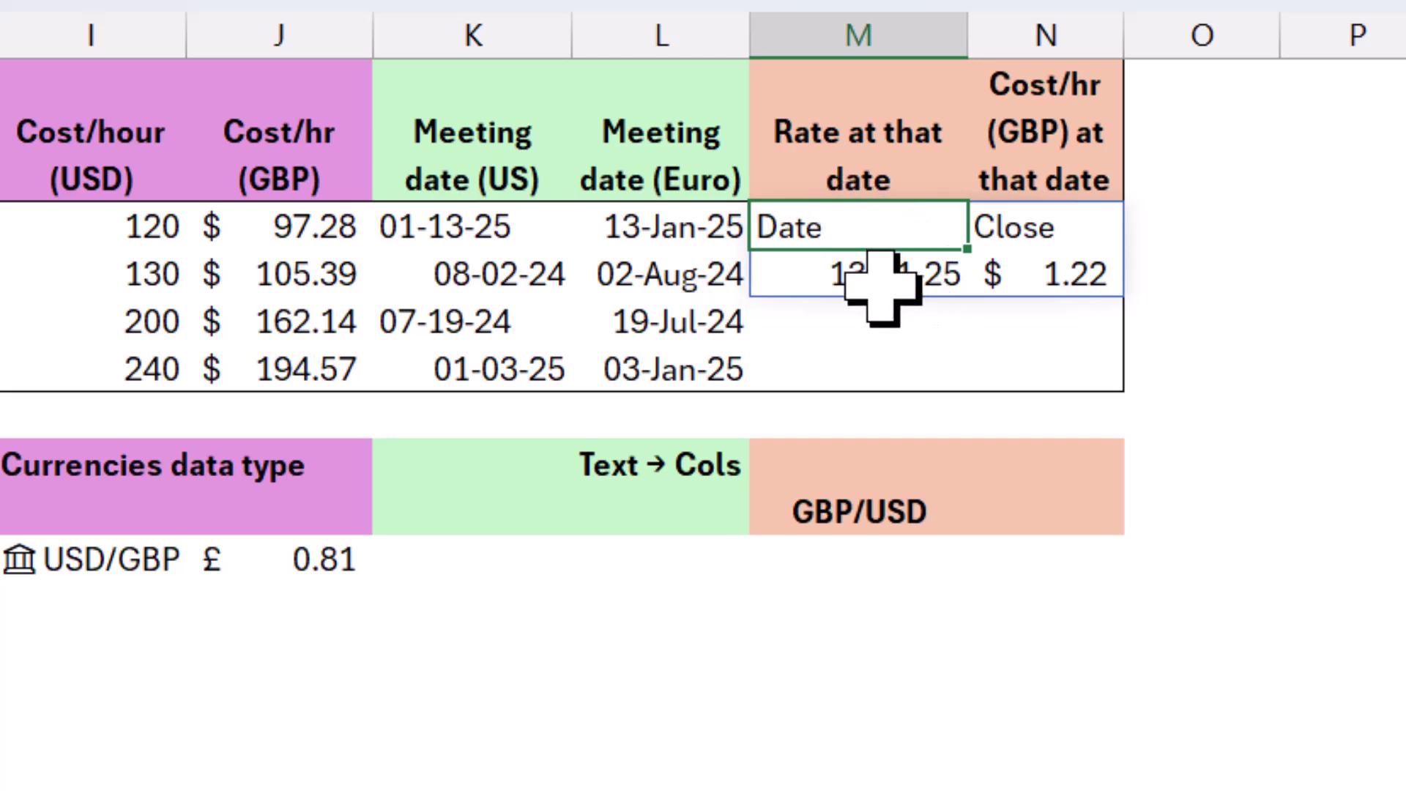
# Change M2 to =INDEX(STOCKHISTORY(M8,L2),2,2) to show $1.22, then fill down to M5
pyautogui.click(1064, 278)
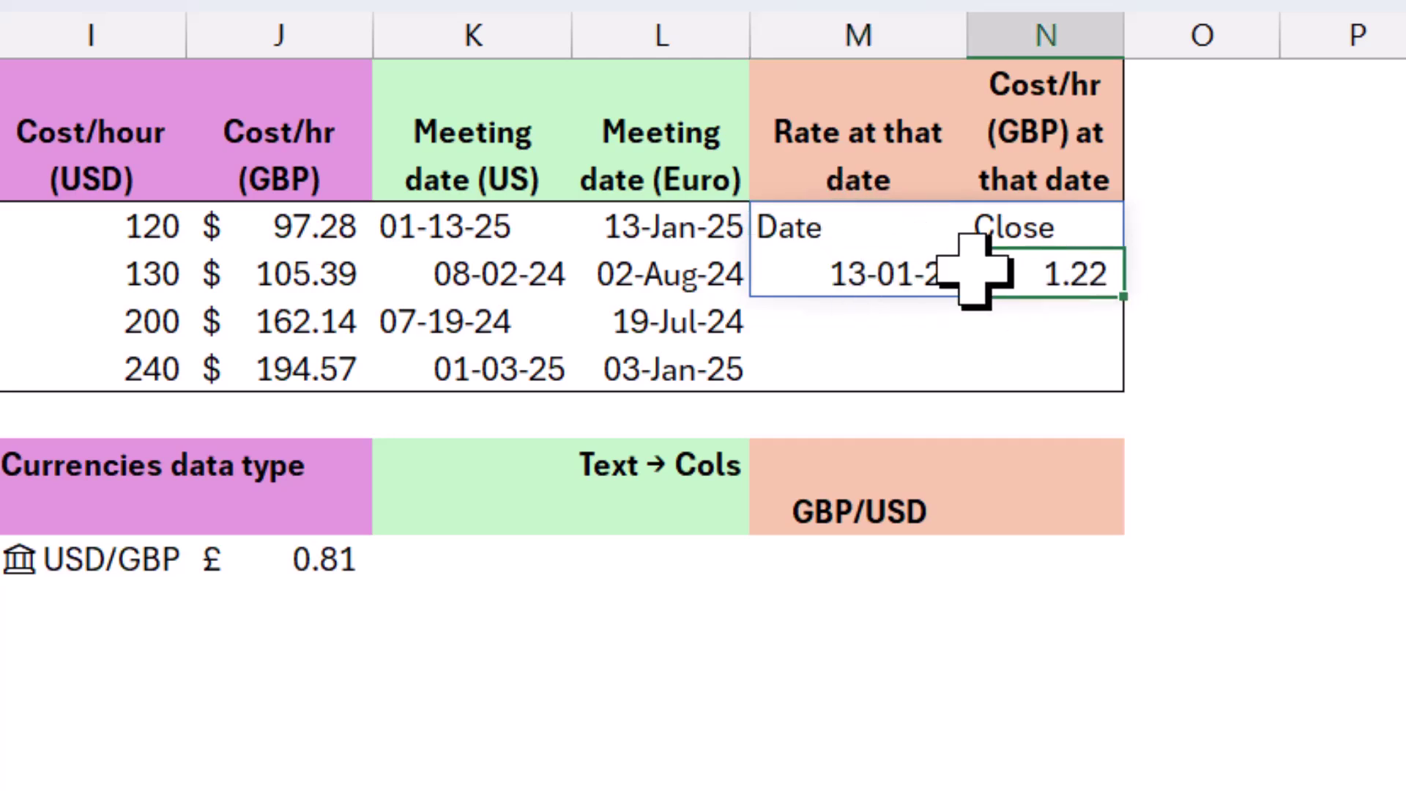
pyautogui.click(858, 227)
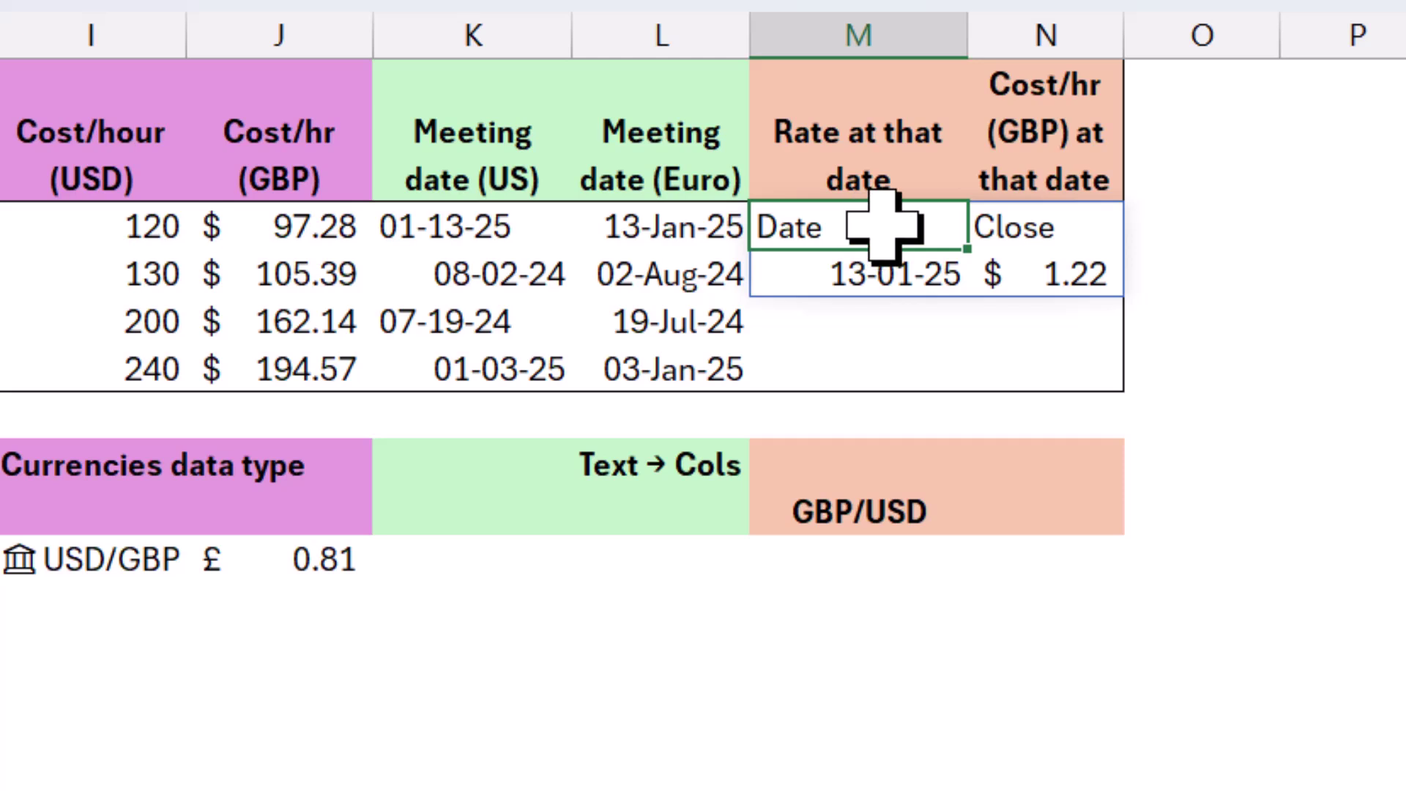
pyautogui.doubleClick(883, 227)
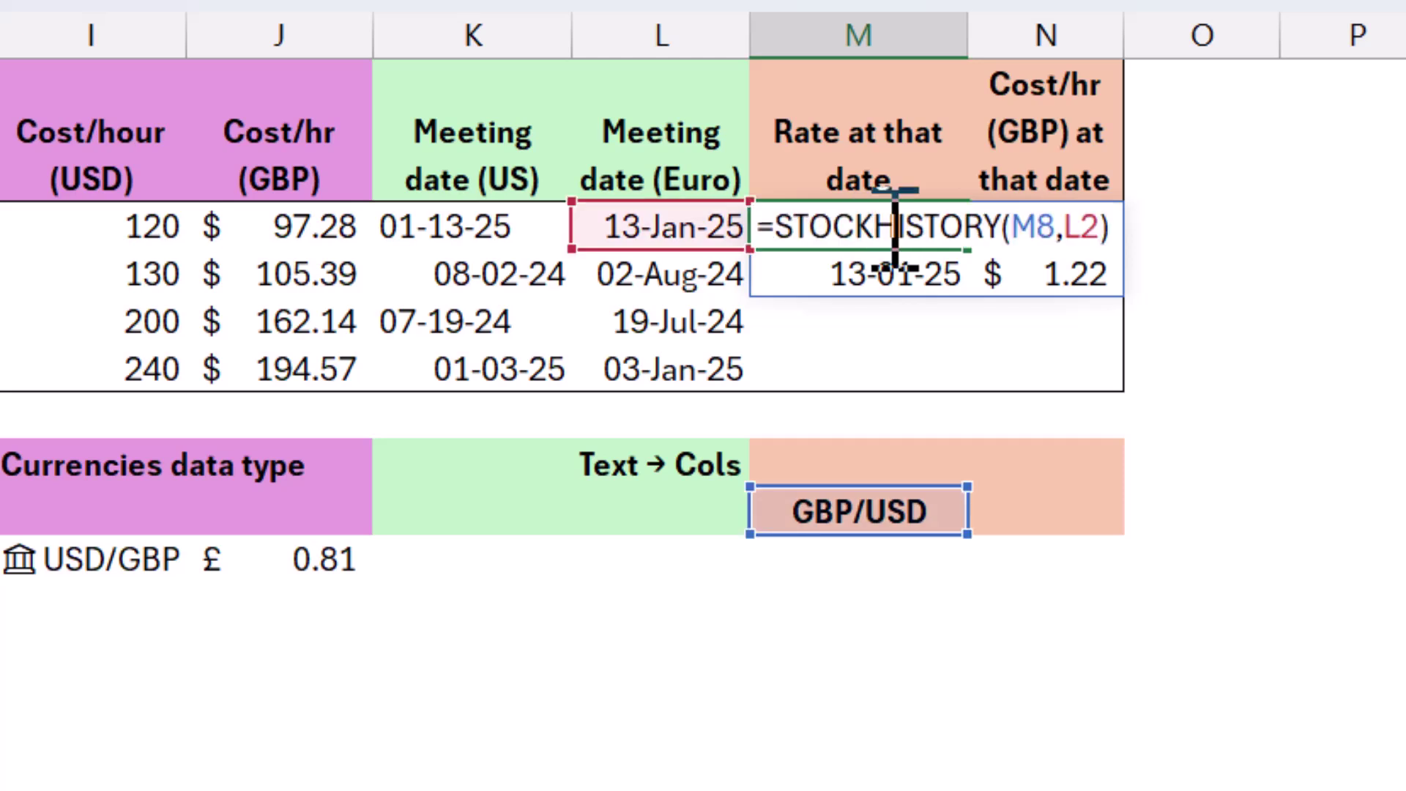
pyautogui.click(775, 227)
pyautogui.write('ind')
pyautogui.press('Tab')
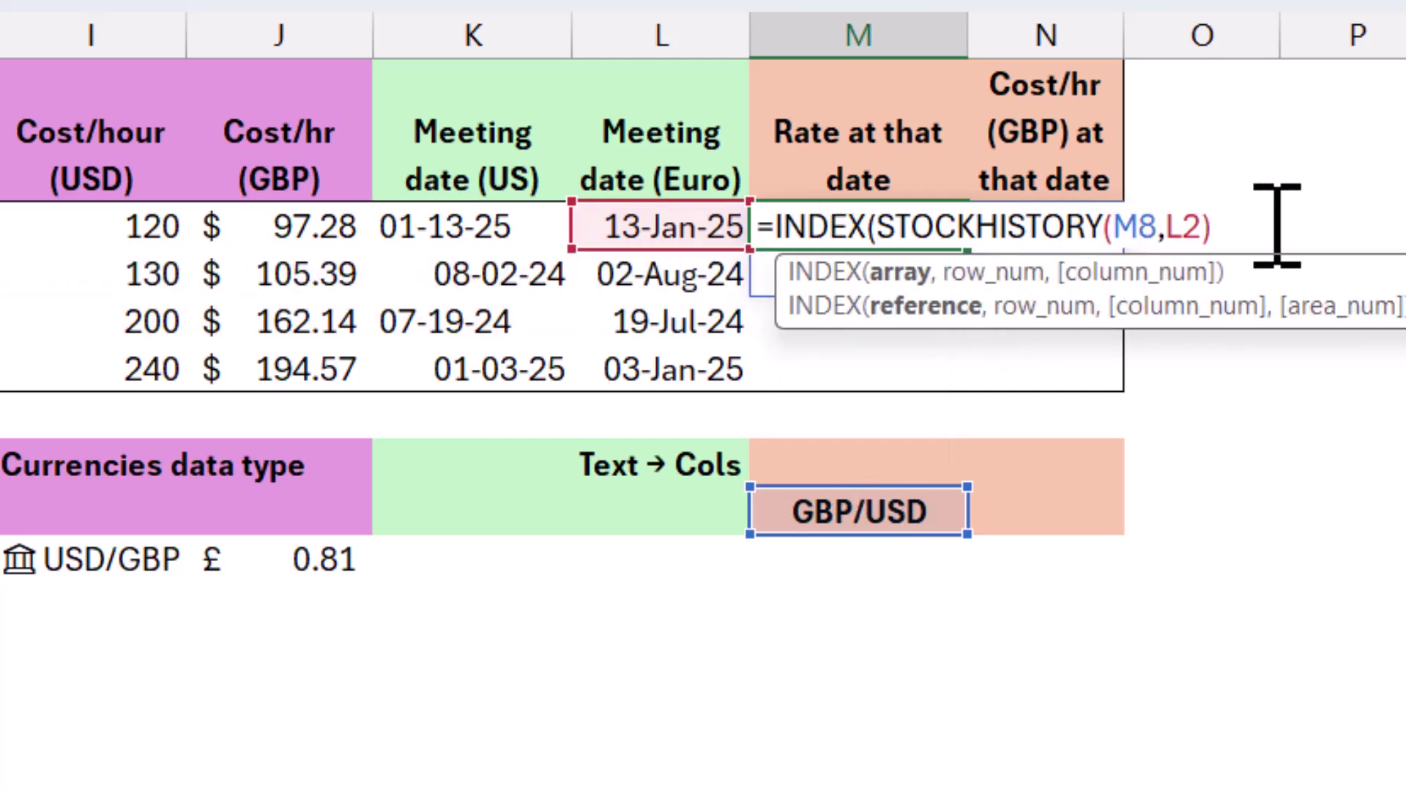
pyautogui.write(',2,2')
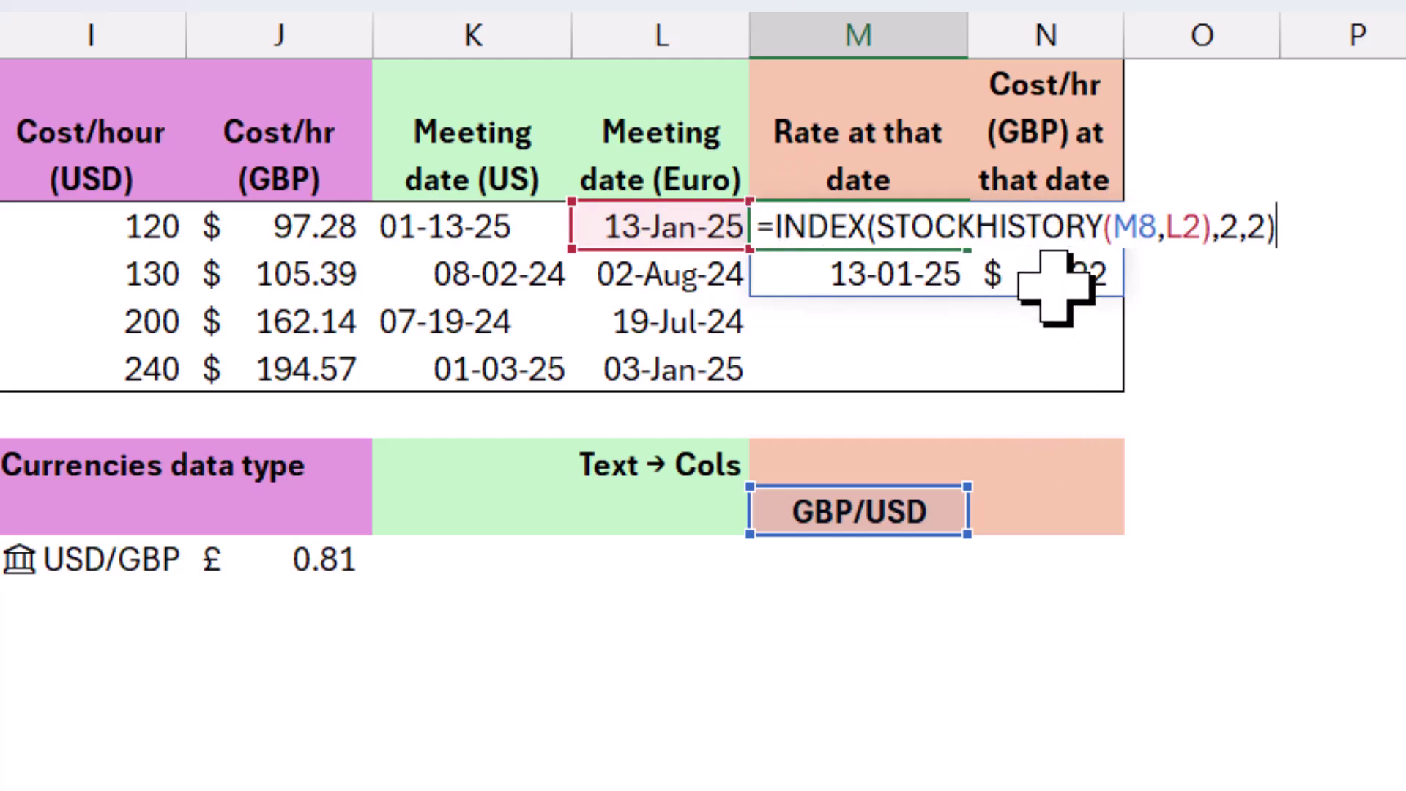
pyautogui.press('Return')
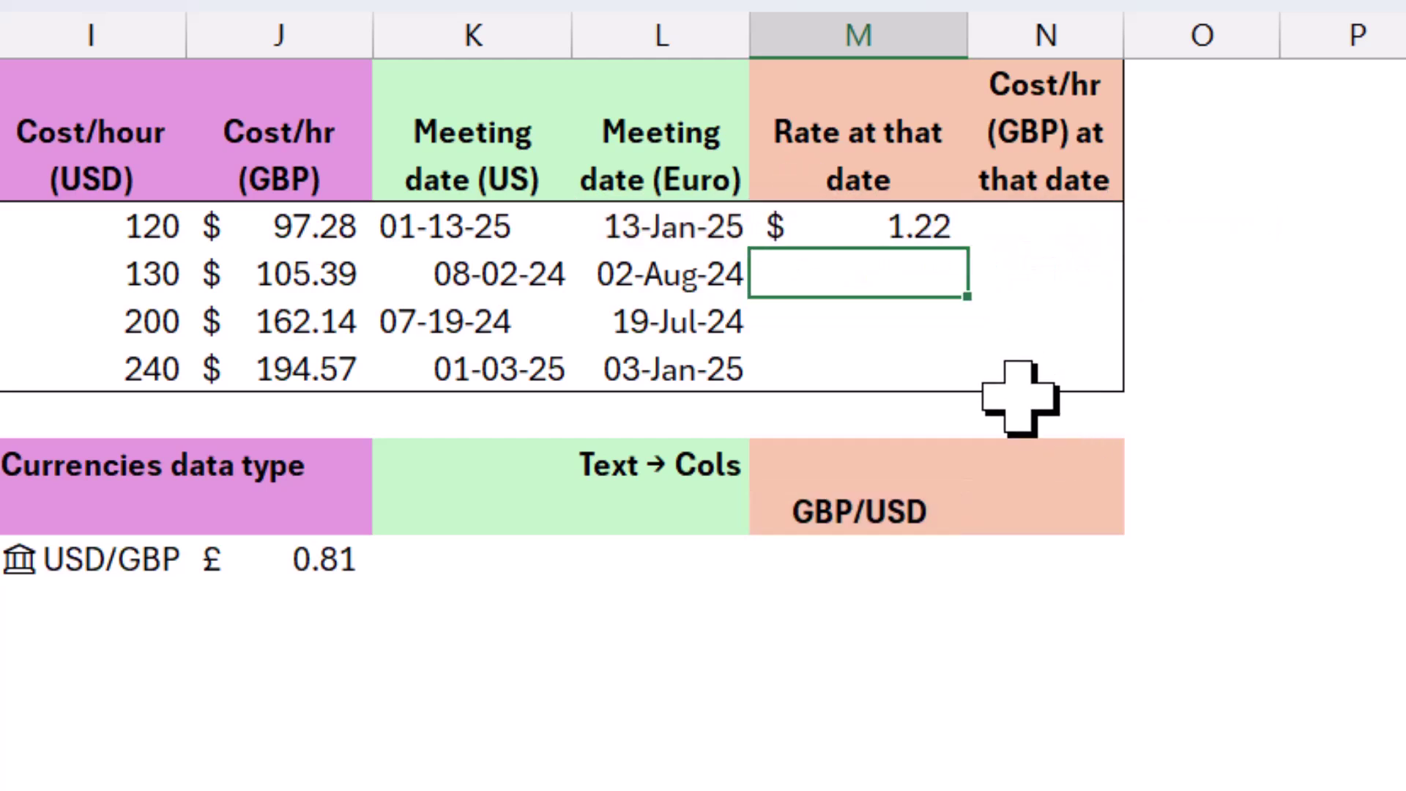
pyautogui.press('Up')
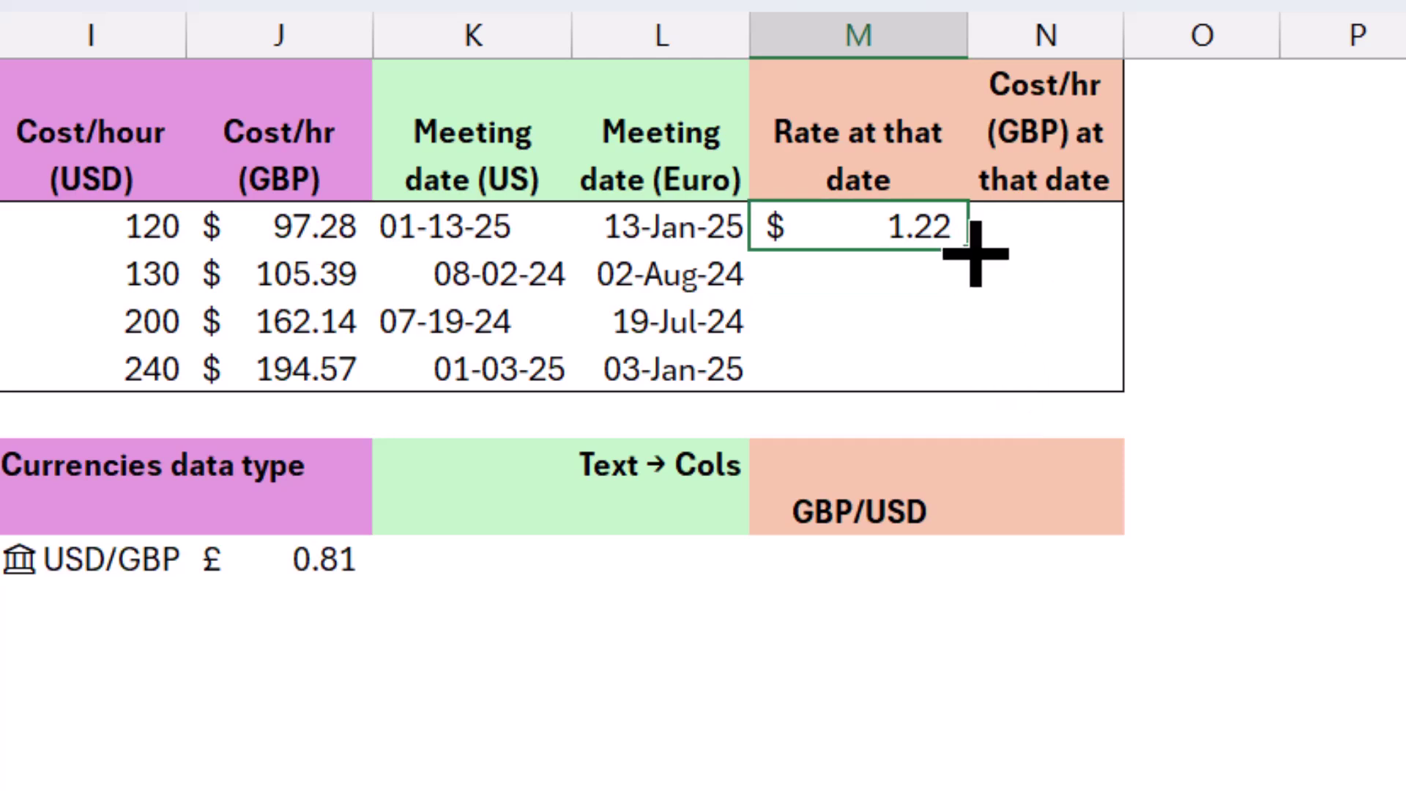
pyautogui.moveTo(970, 279); pyautogui.dragTo(936, 410)
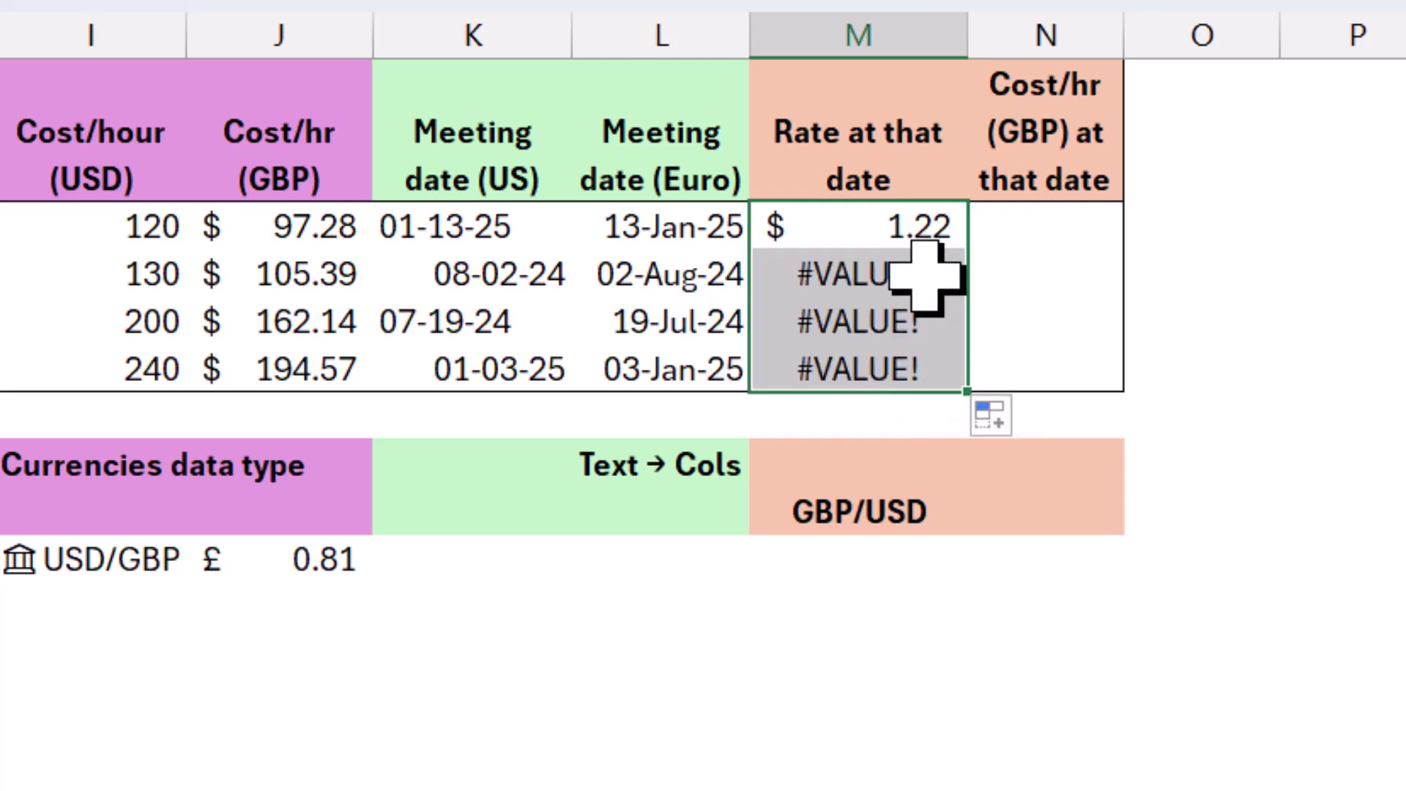
# Make the symbol reference absolute in M2: =INDEX(STOCKHISTORY($M$8,L2),2,2)
pyautogui.click(910, 231)
pyautogui.doubleClick(910, 230)
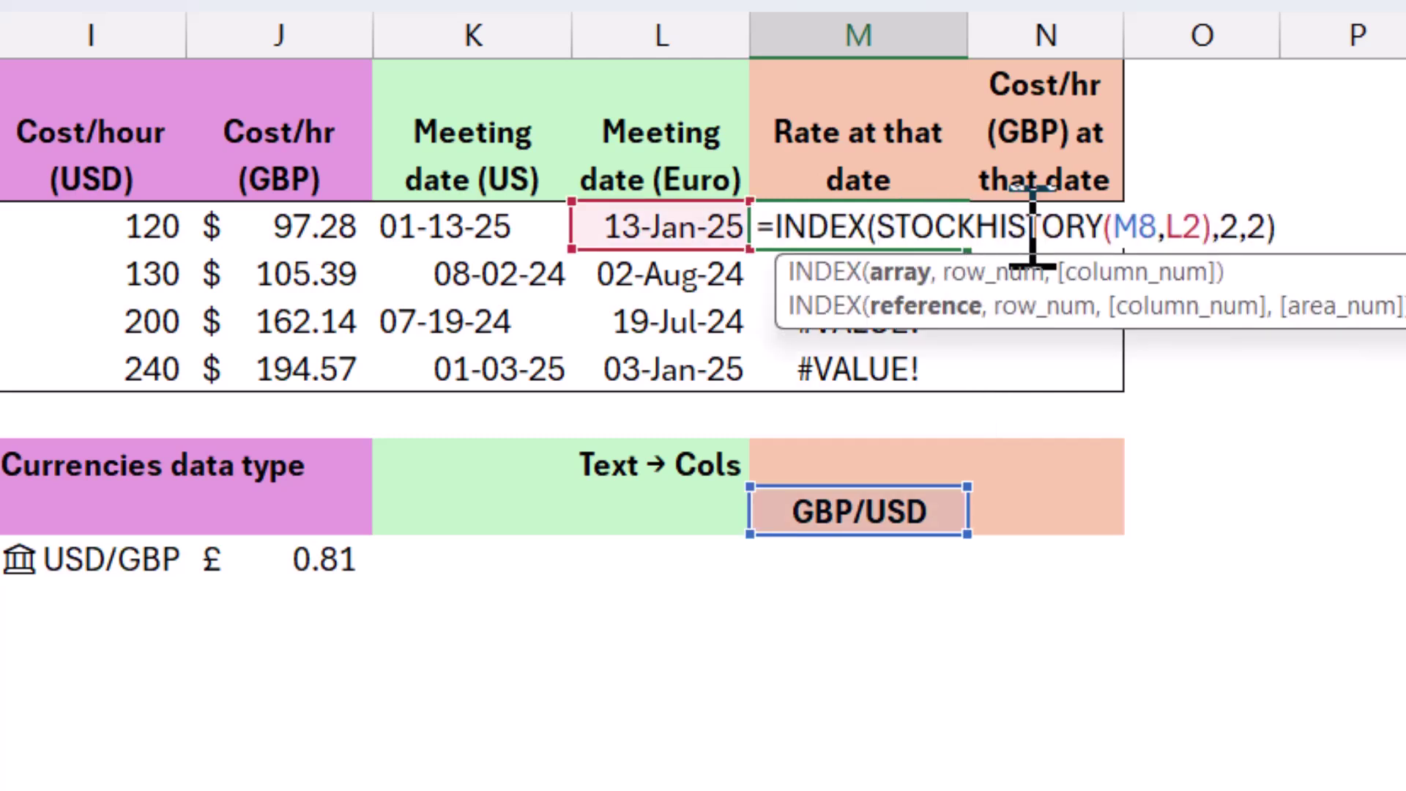
pyautogui.click(1134, 227)
pyautogui.press('Left')
pyautogui.press('F4')
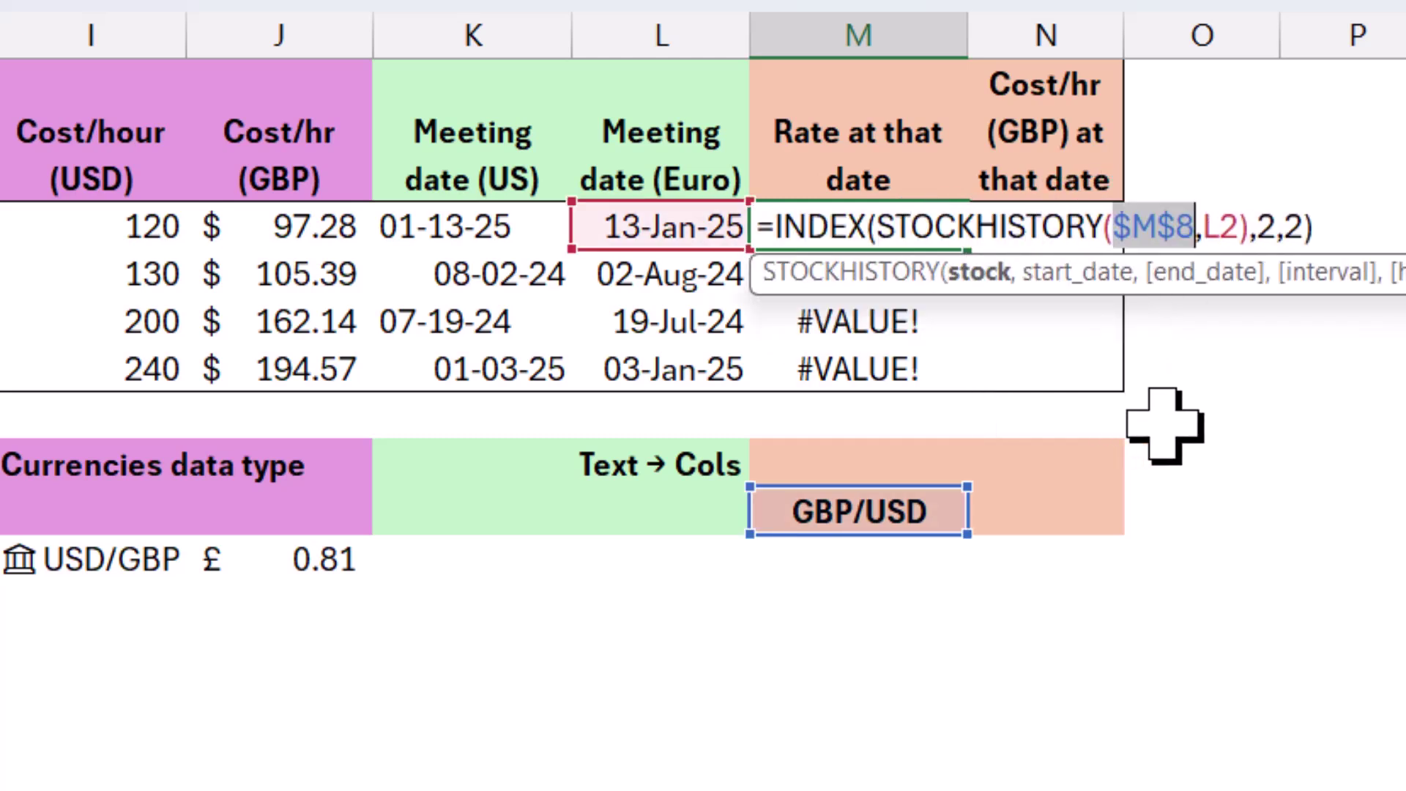
pyautogui.press('Return')
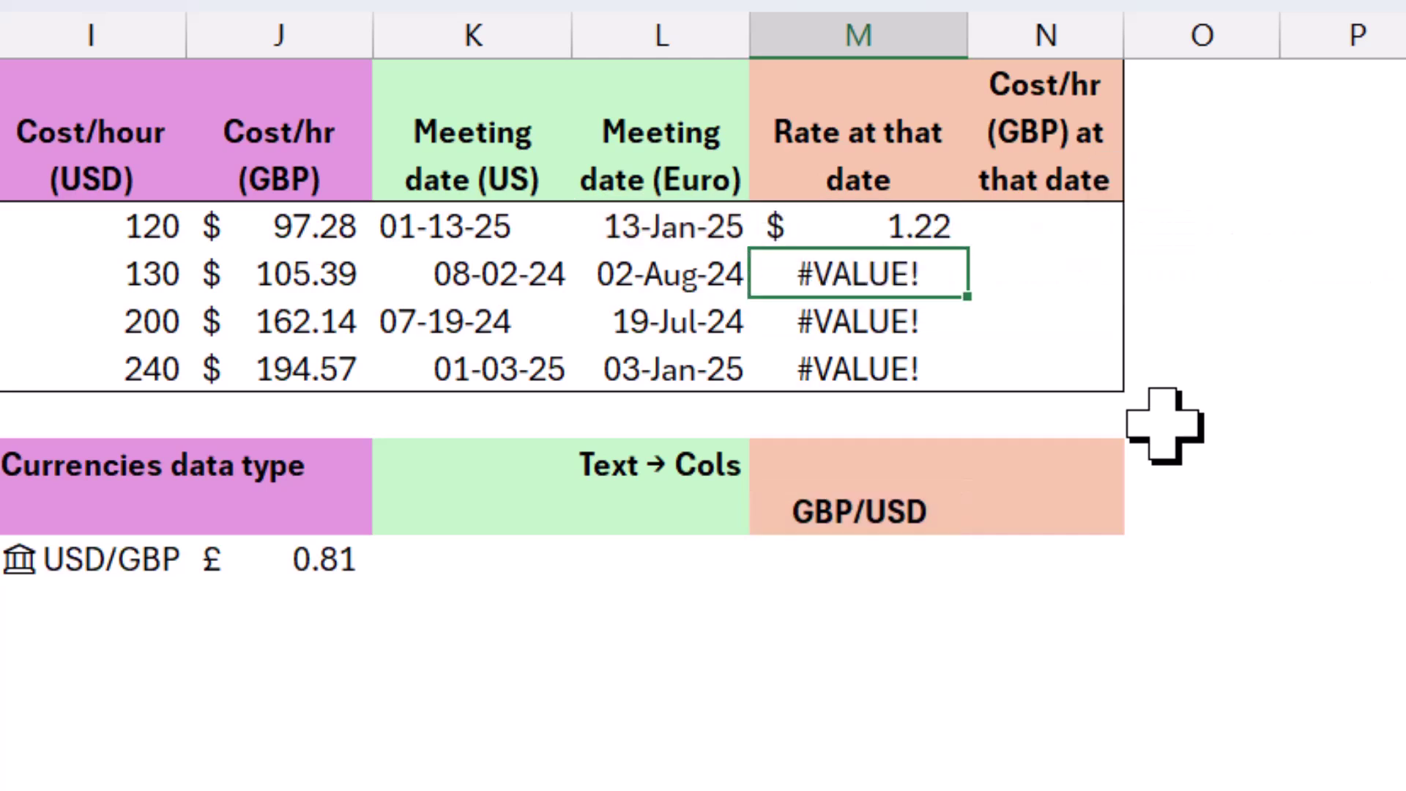
# Fill the rate formula down M2:M5, giving 1.22, 1.28, 1.29 and 1.24
pyautogui.click(911, 226)
pyautogui.moveTo(894, 226); pyautogui.dragTo(901, 351)
pyautogui.hotkey('ctrl', 'd')
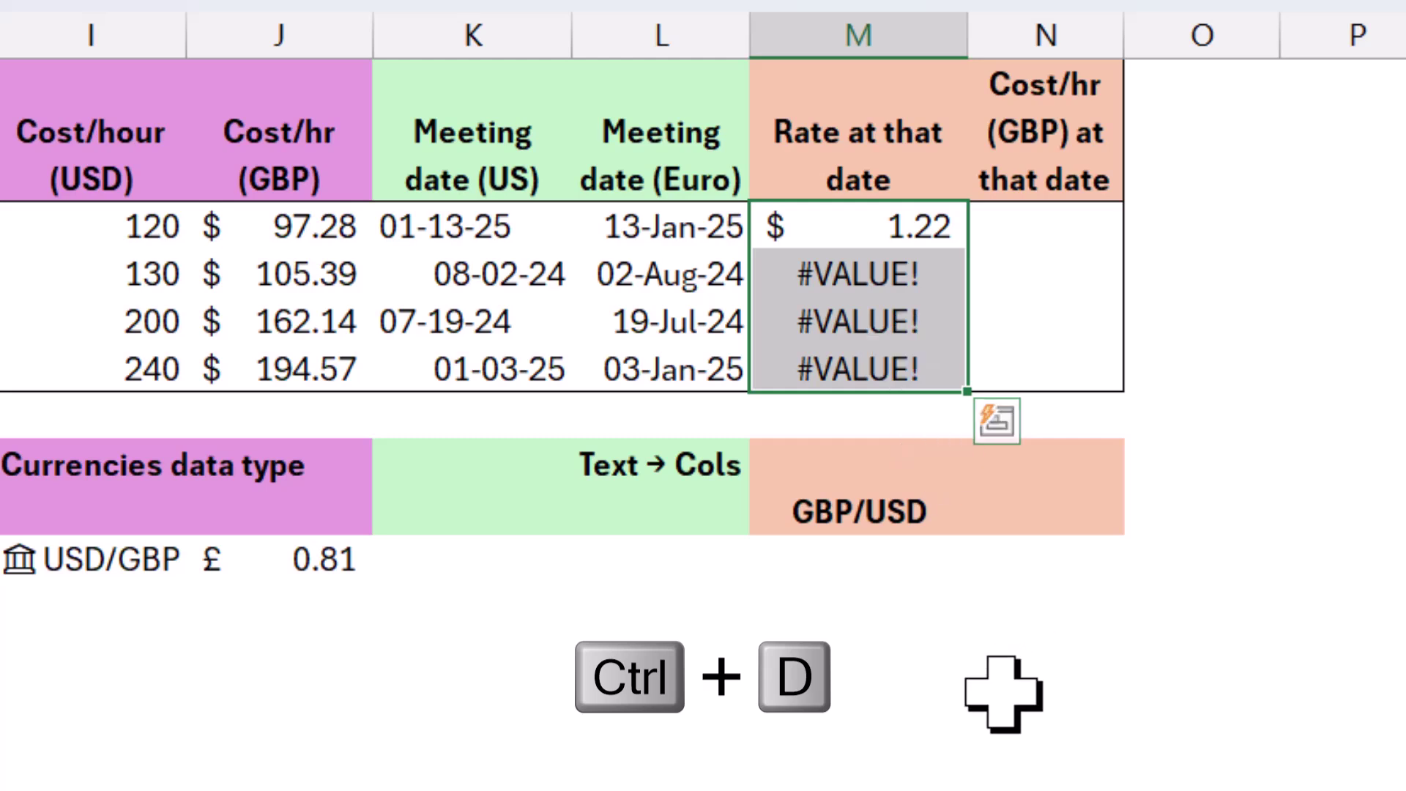
pyautogui.press('Down')
pyautogui.press('Up')
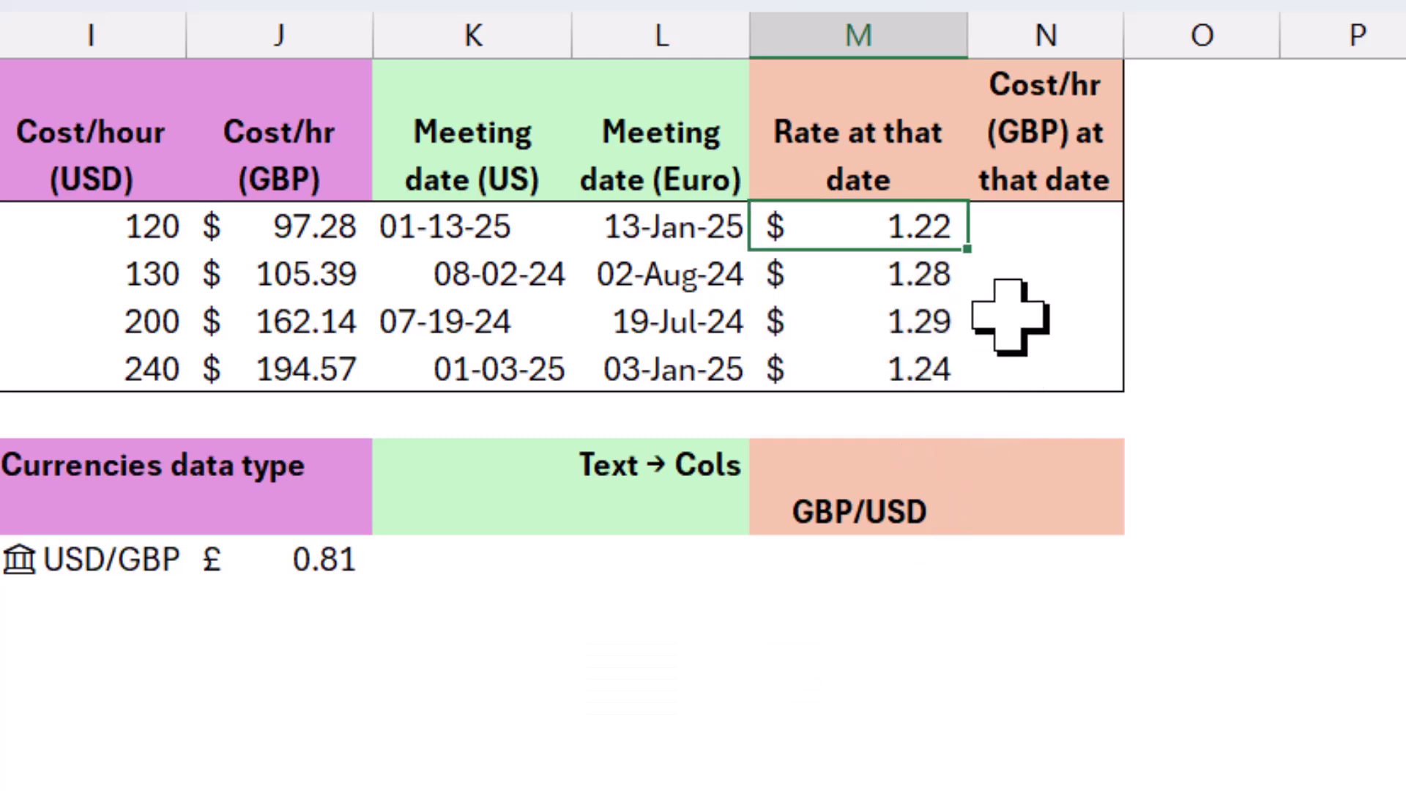
# Copy M2's INDEX(STOCKHISTORY(...)) formula text from the formula bar
pyautogui.click(1037, 235)
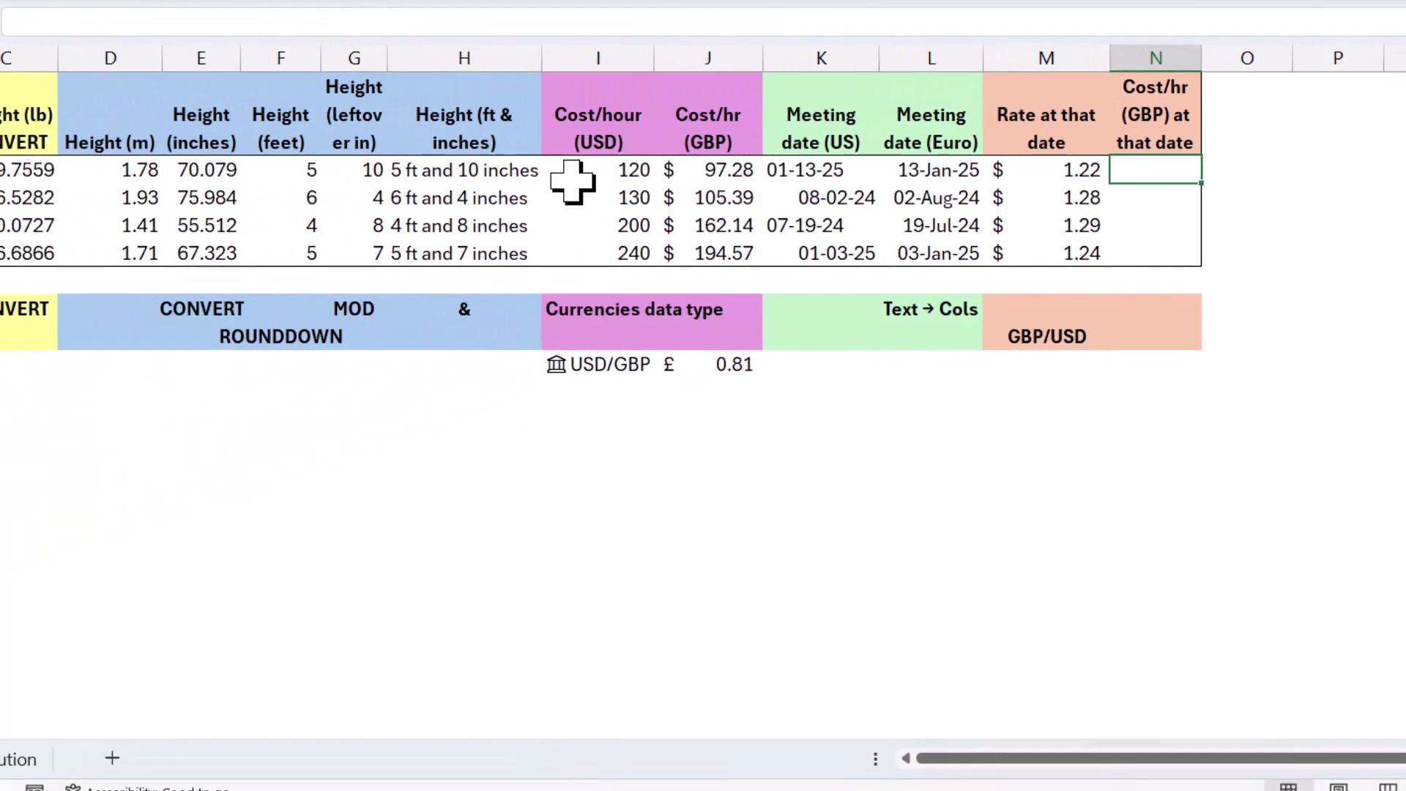
pyautogui.click(1035, 177)
pyautogui.moveTo(439, 22); pyautogui.dragTo(31, 22)
pyautogui.rightClick(34, 22)
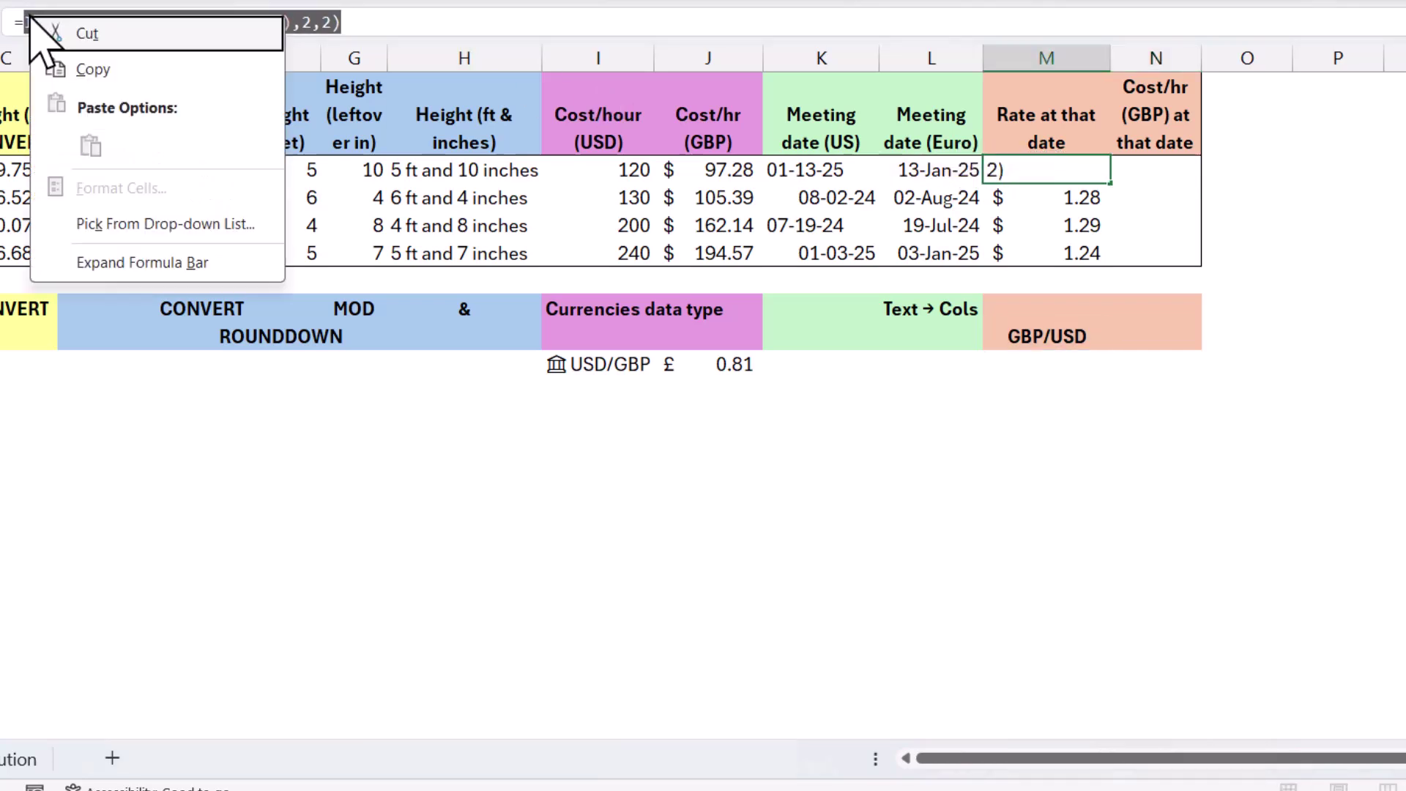
pyautogui.click(110, 67)
pyautogui.press('Escape')
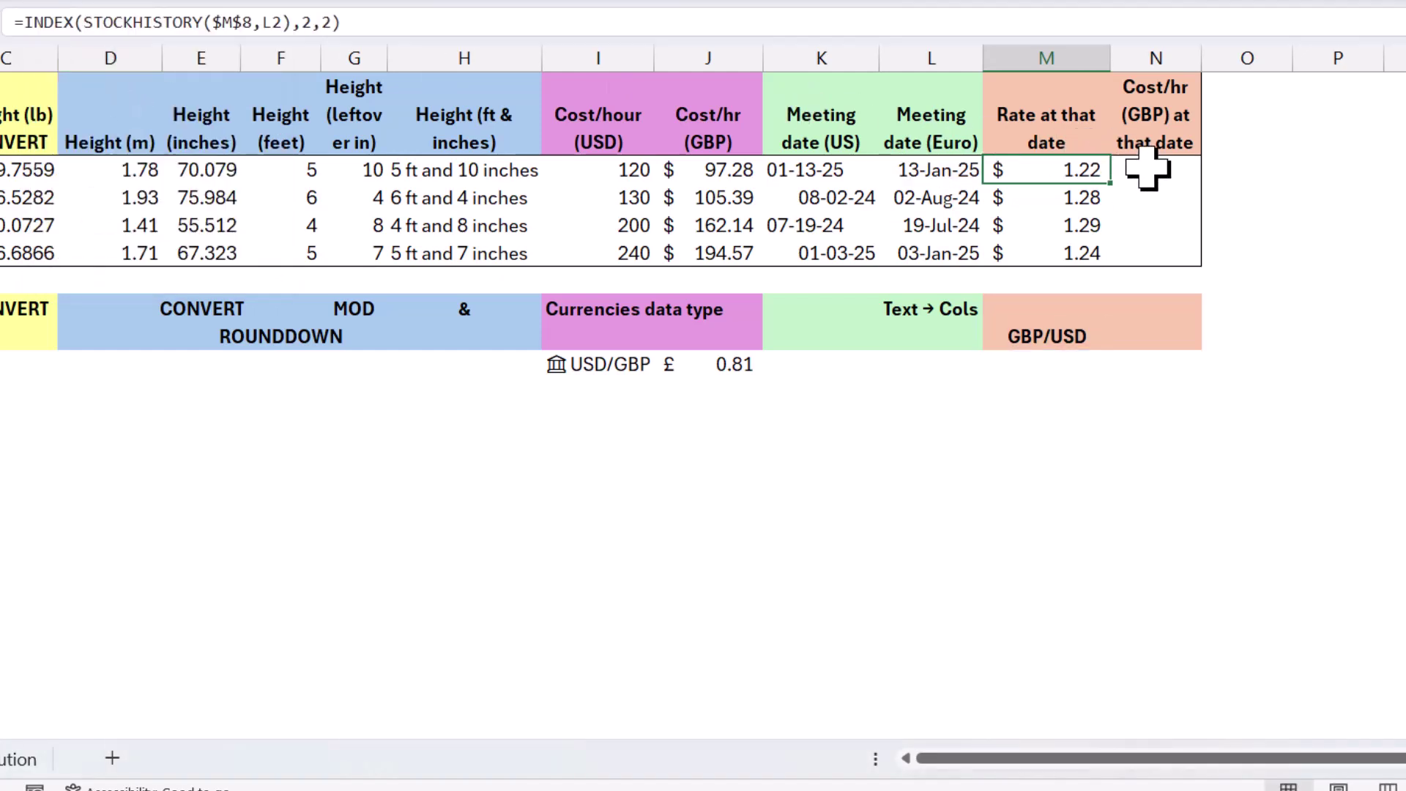
# Enter =I2/ plus the pasted rate formula in N2 and fill down to N5 (first result 98.3607)
pyautogui.click(1147, 168)
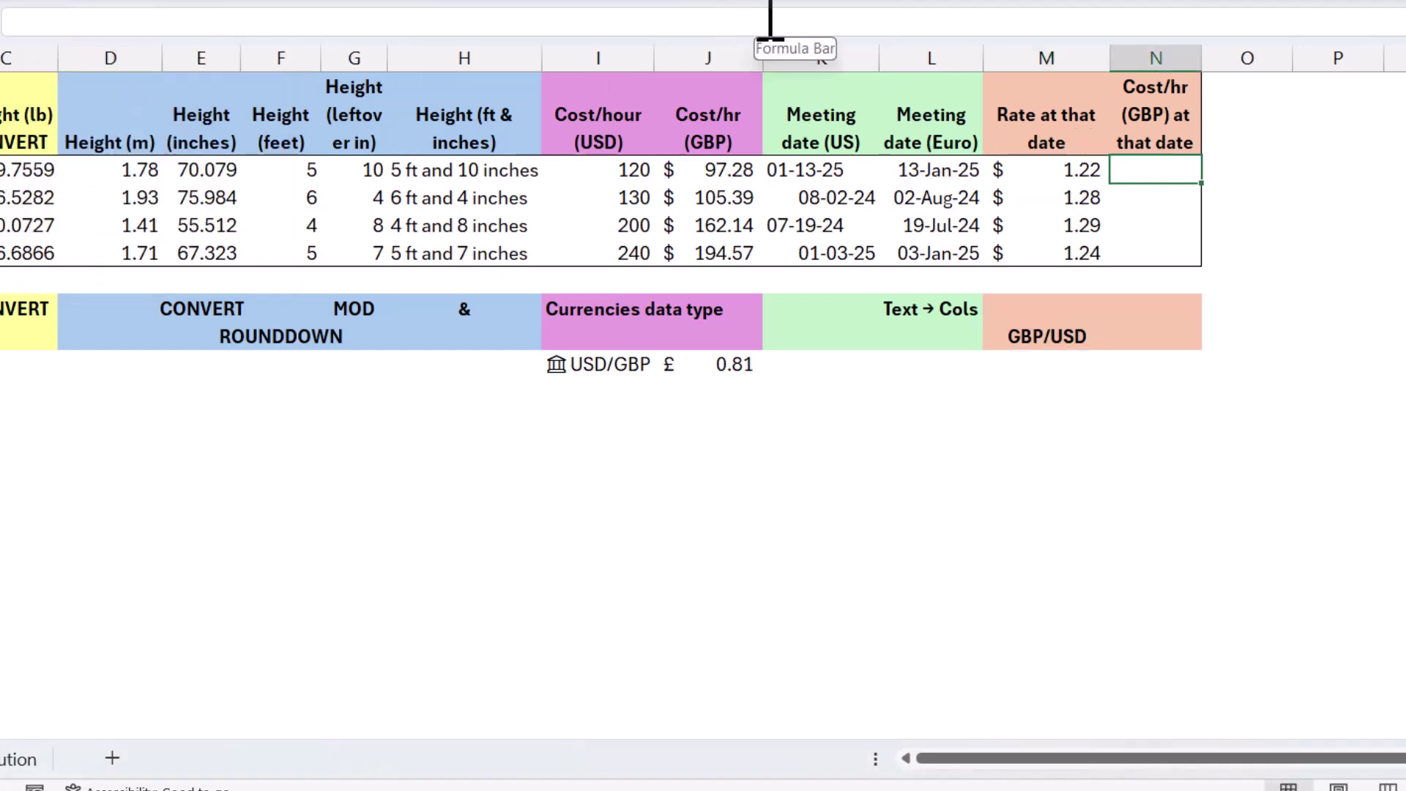
pyautogui.write('=')
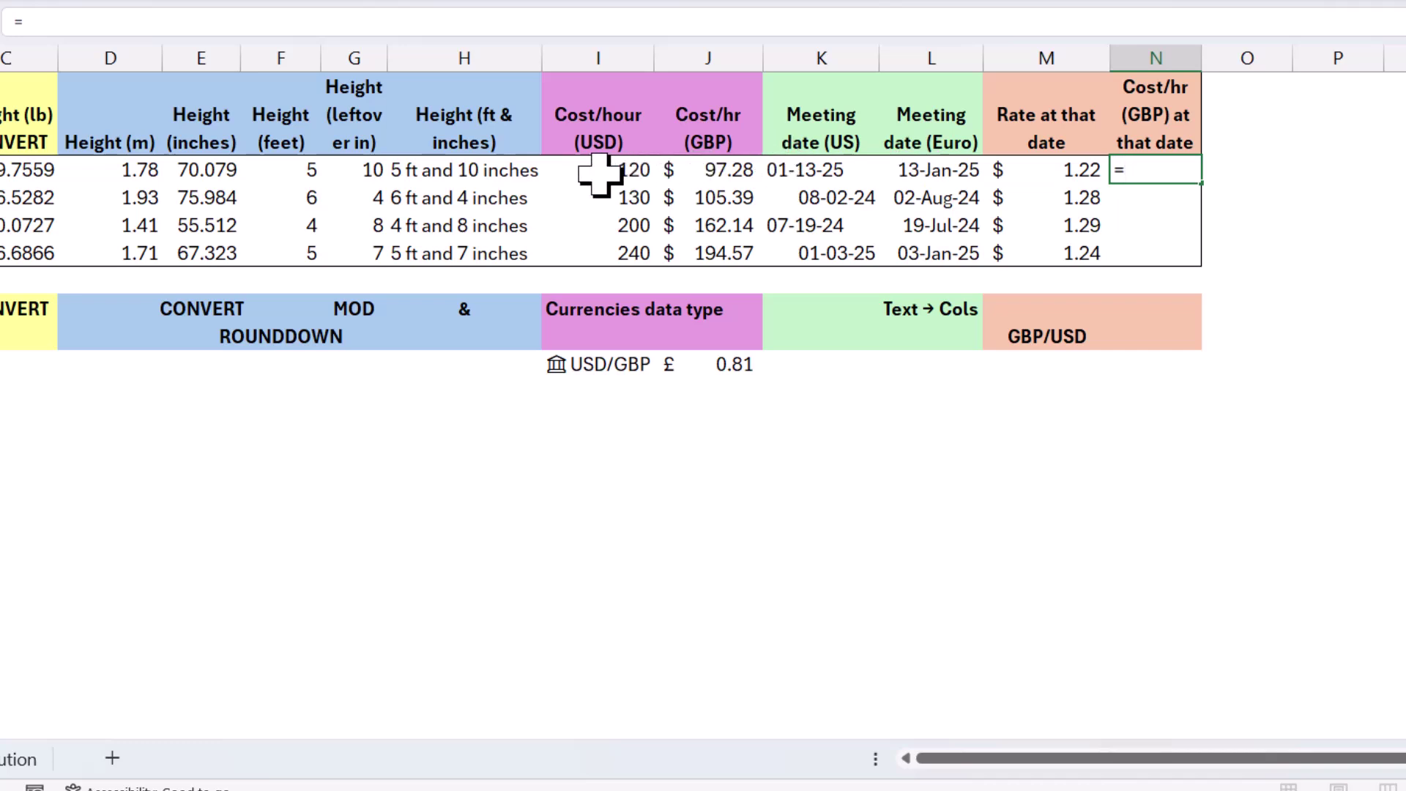
pyautogui.click(614, 170)
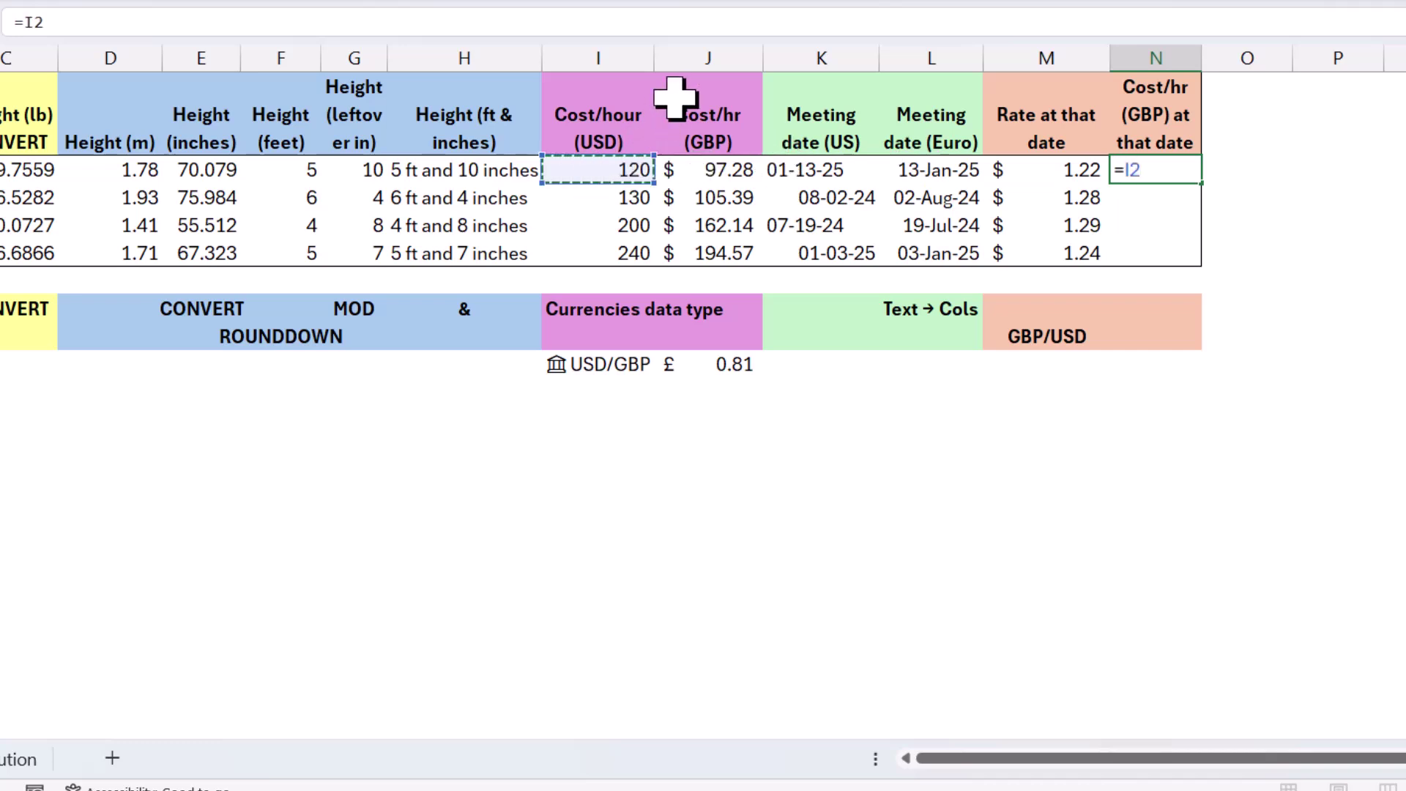
pyautogui.write('/')
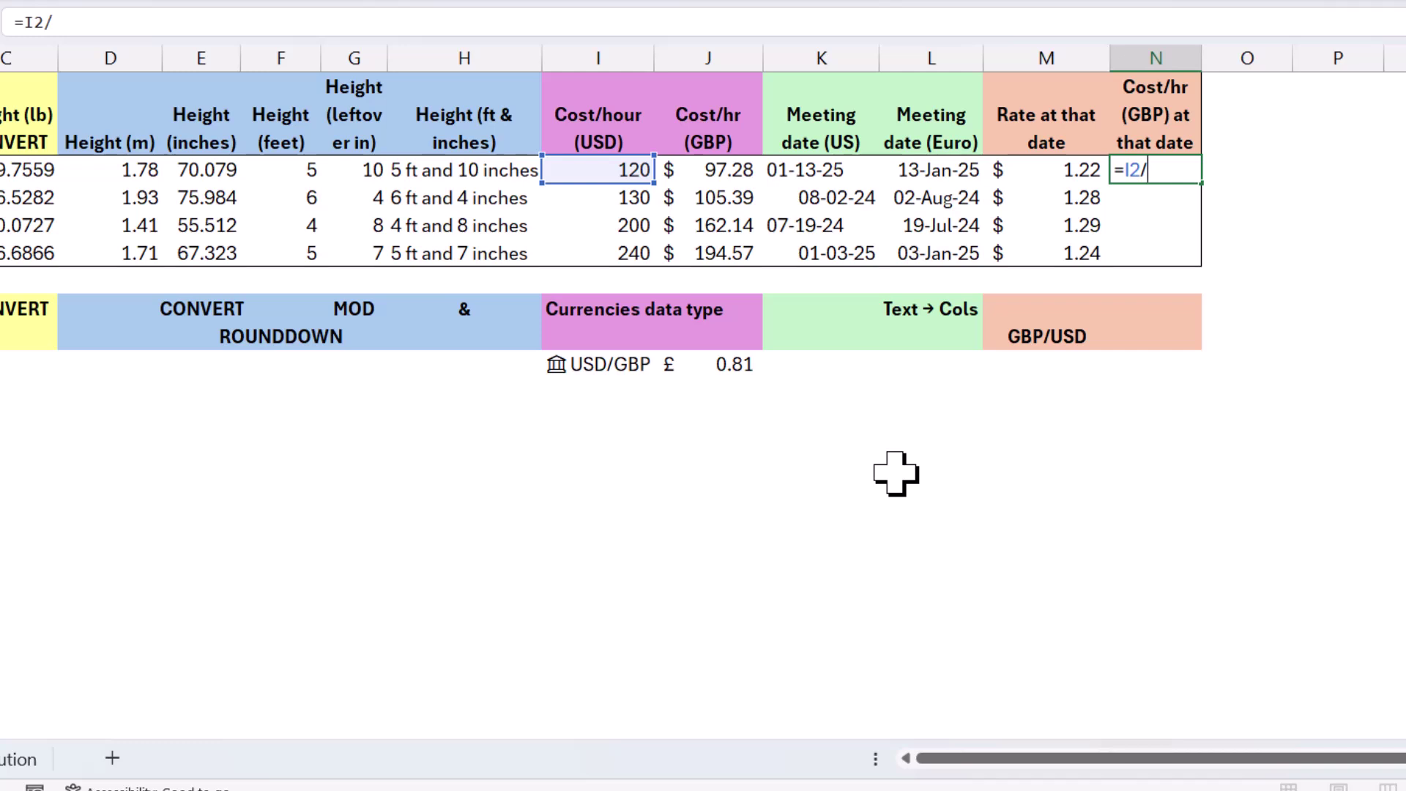
pyautogui.rightClick(1165, 172)
pyautogui.click(1223, 295)
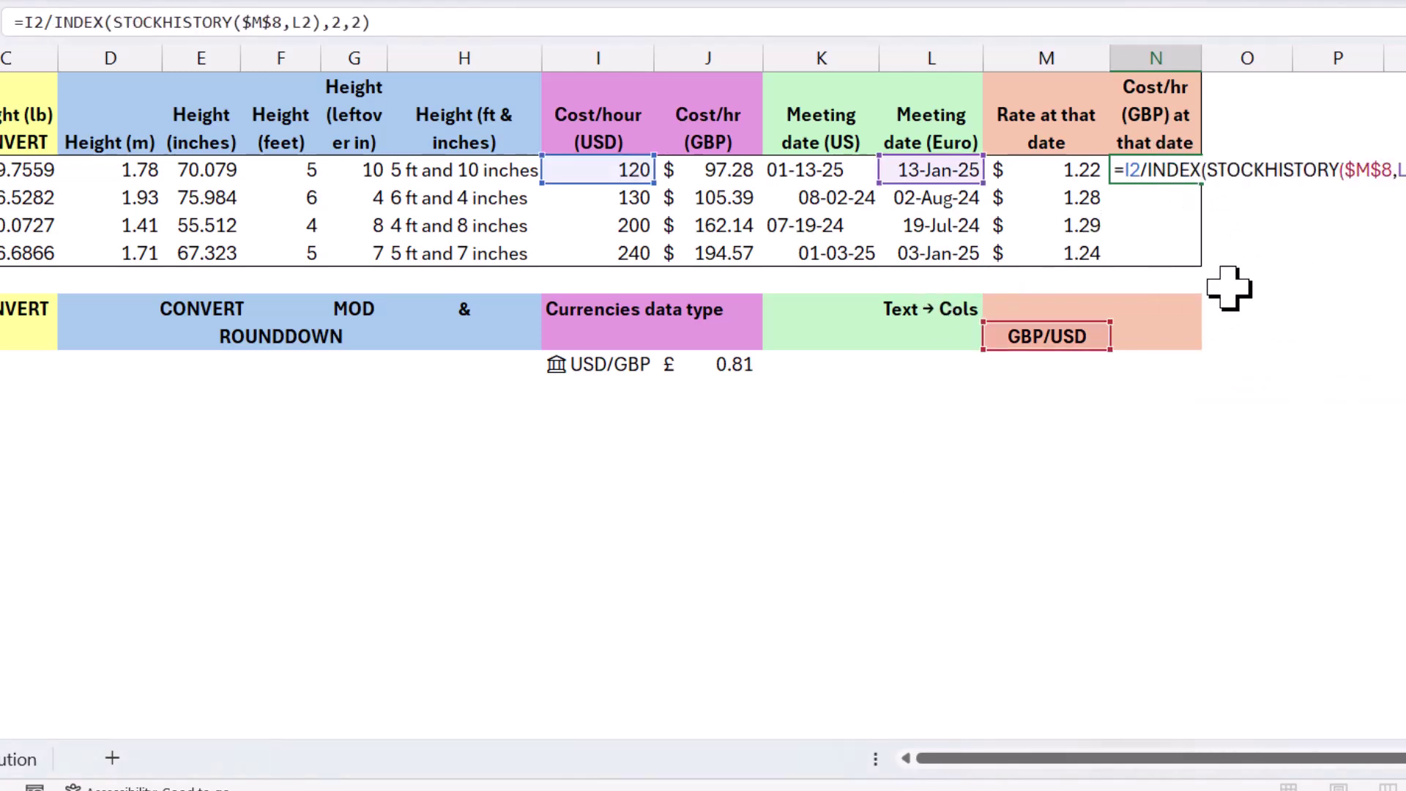
pyautogui.press('Return')
pyautogui.press('Up')
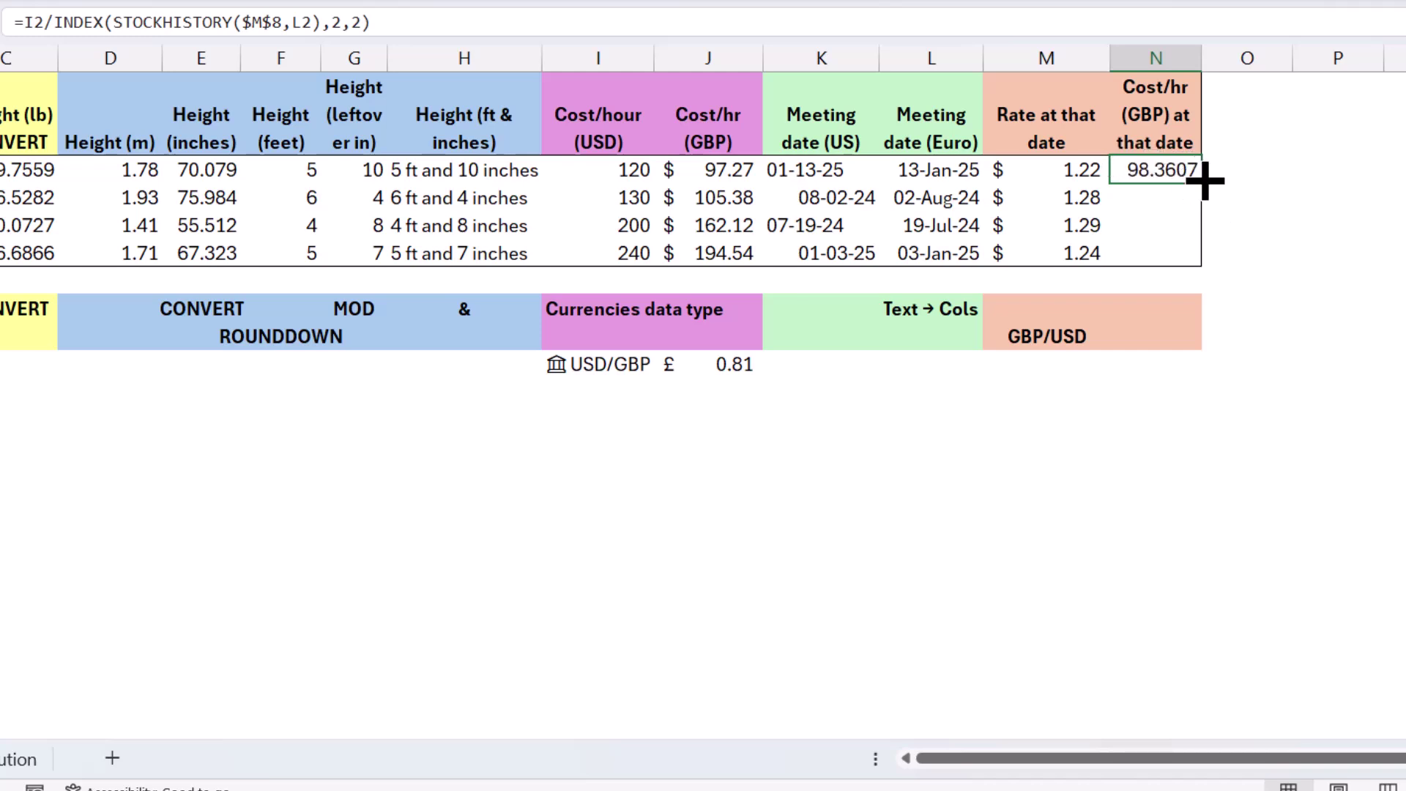
pyautogui.moveTo(1205, 180); pyautogui.dragTo(1200, 258)
pyautogui.click(1164, 200)
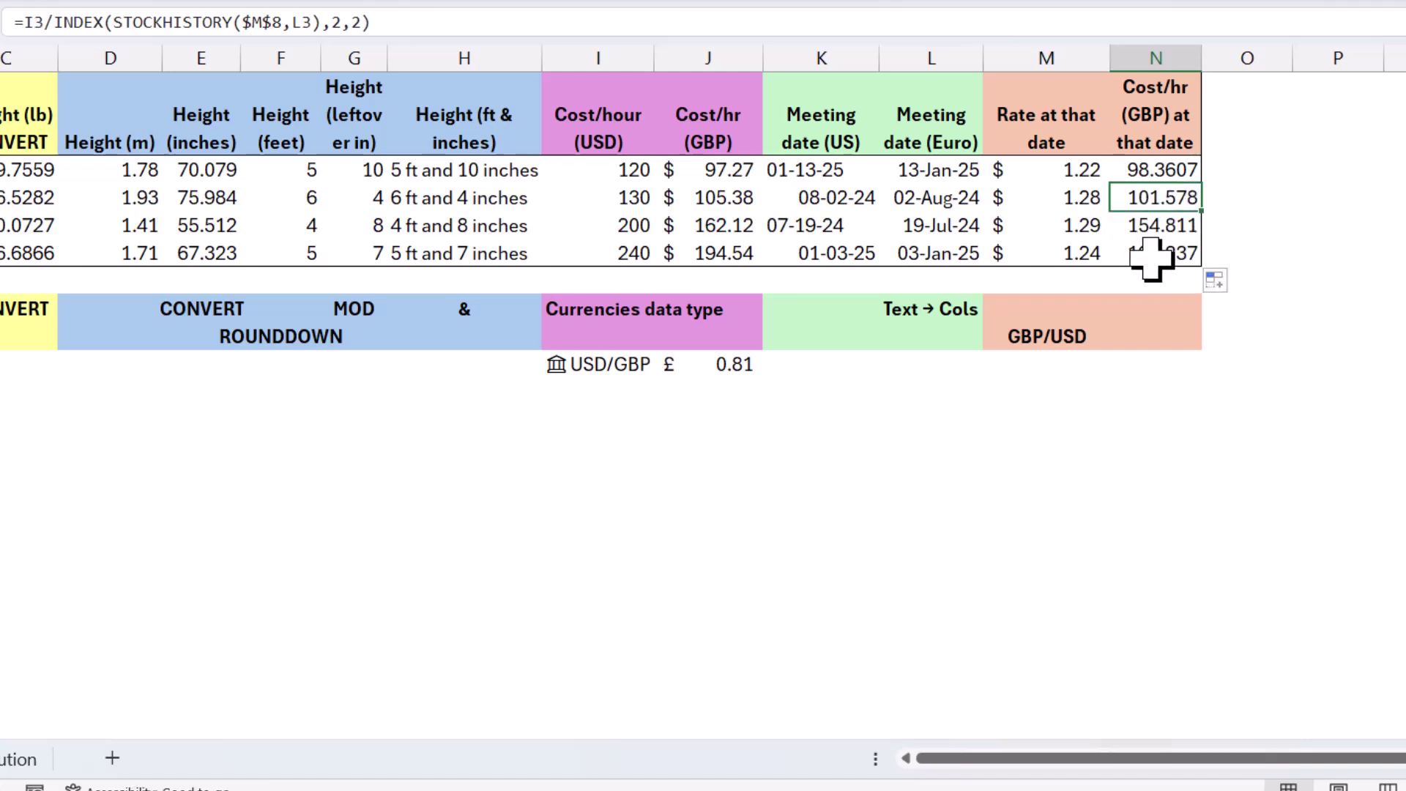
pyautogui.click(1152, 256)
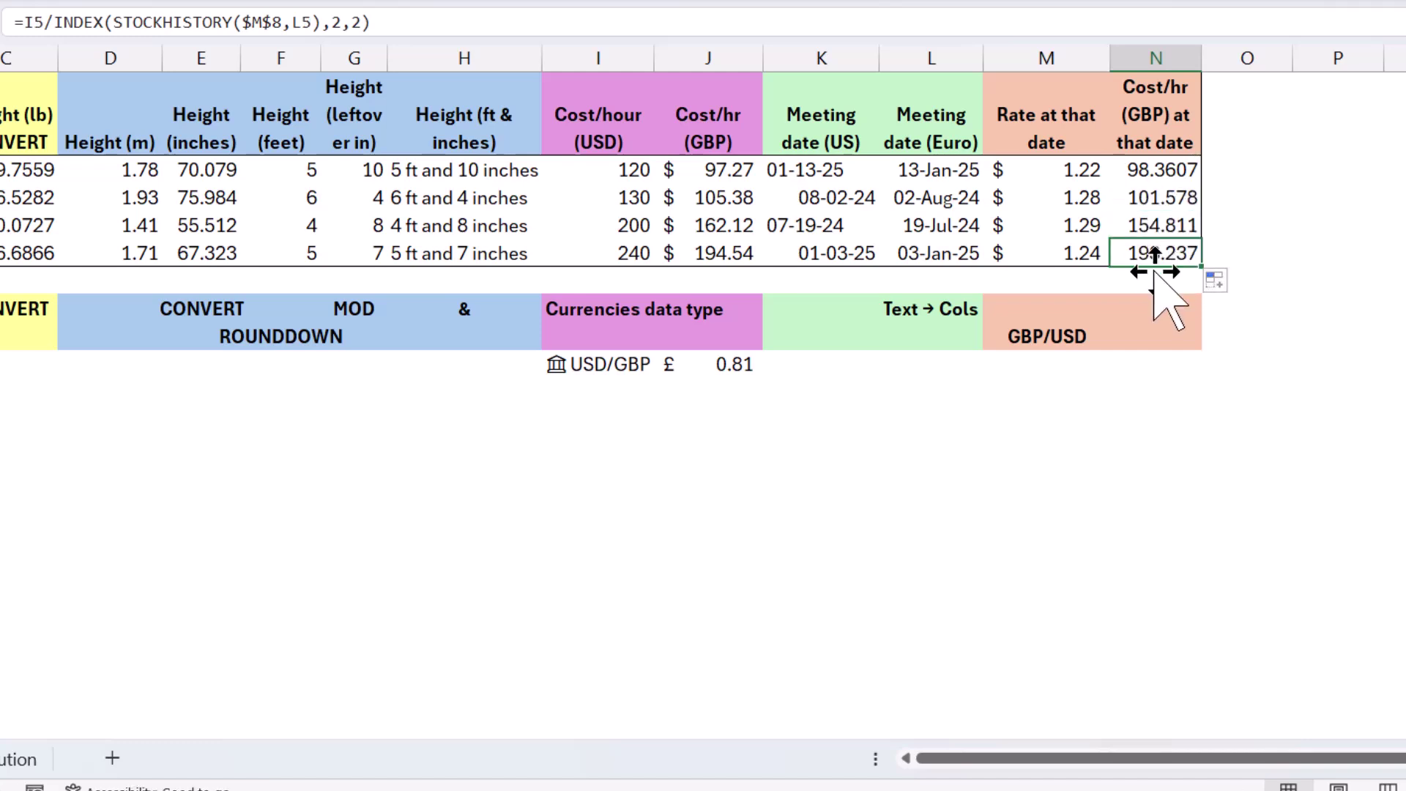